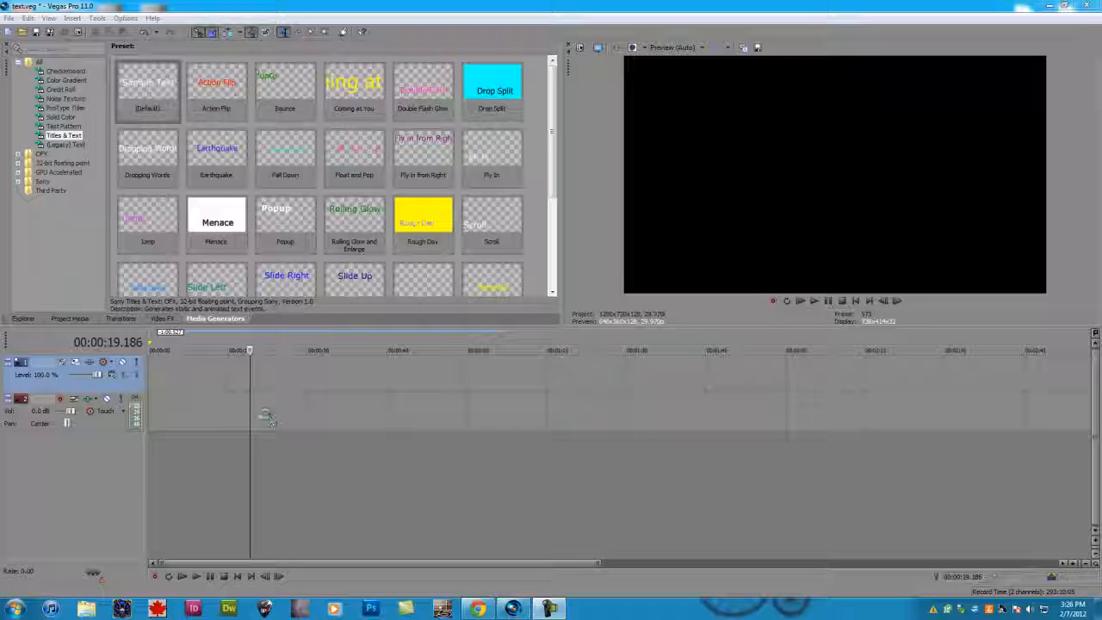
{"action": "left_click", "coordinate": [267, 417]}
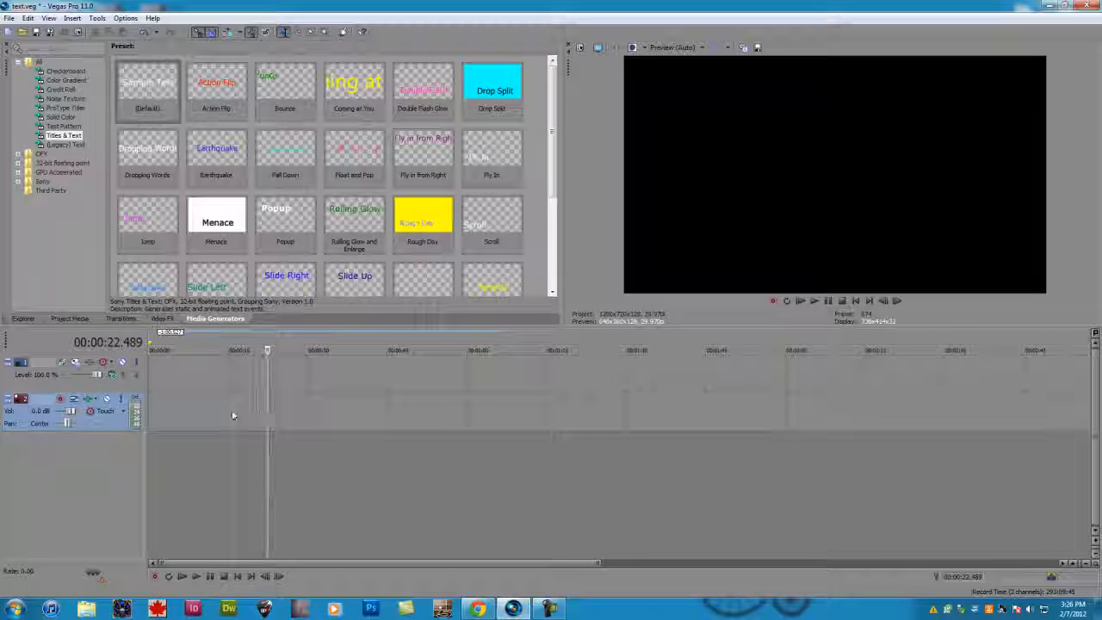
{"action": "left_click", "coordinate": [184, 404]}
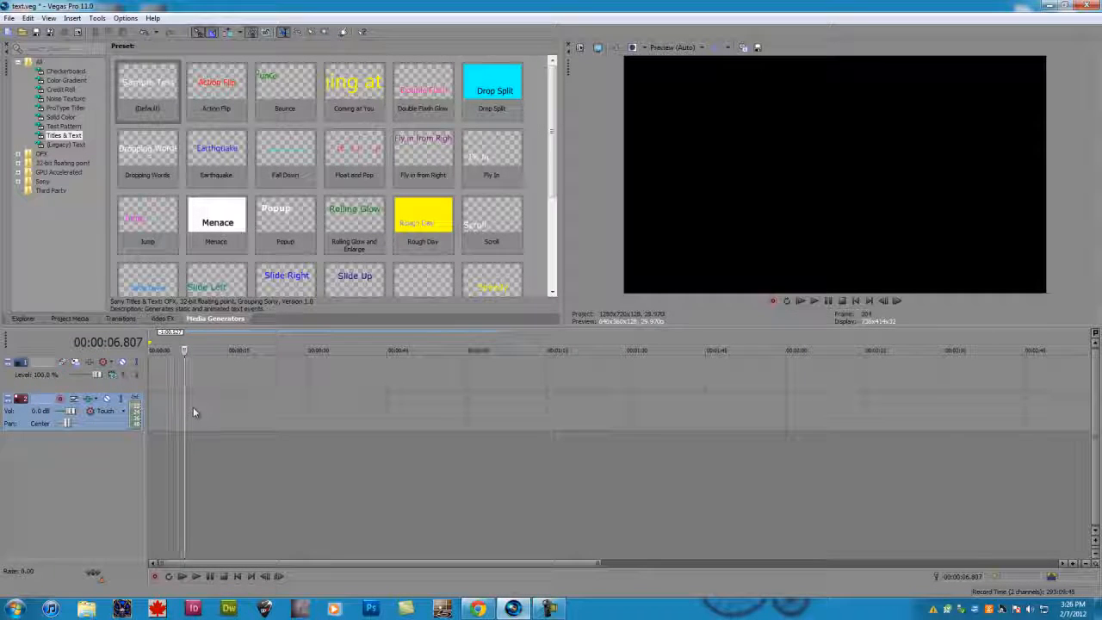
{"action": "left_click", "coordinate": [188, 405]}
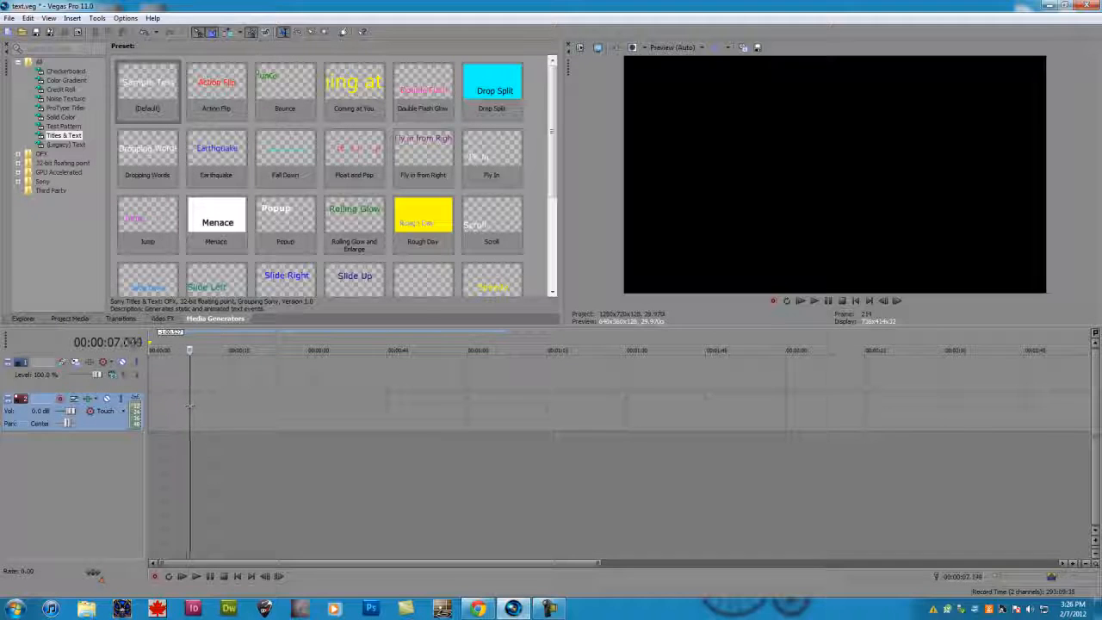
{"action": "left_click", "coordinate": [192, 405]}
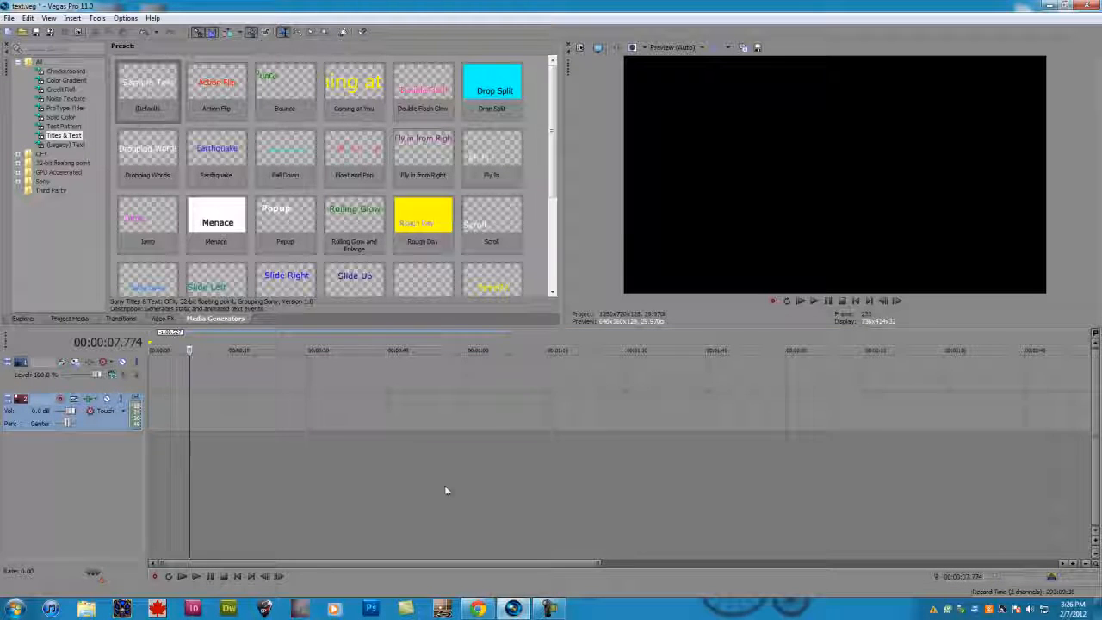
{"action": "left_click", "coordinate": [516, 609]}
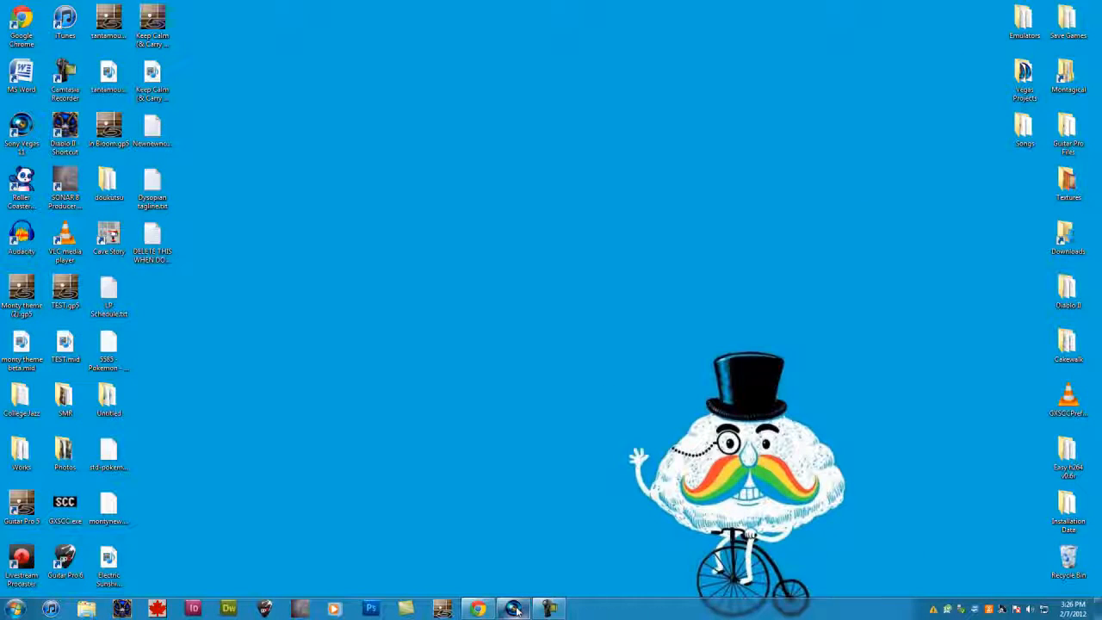
{"action": "left_click", "coordinate": [515, 609]}
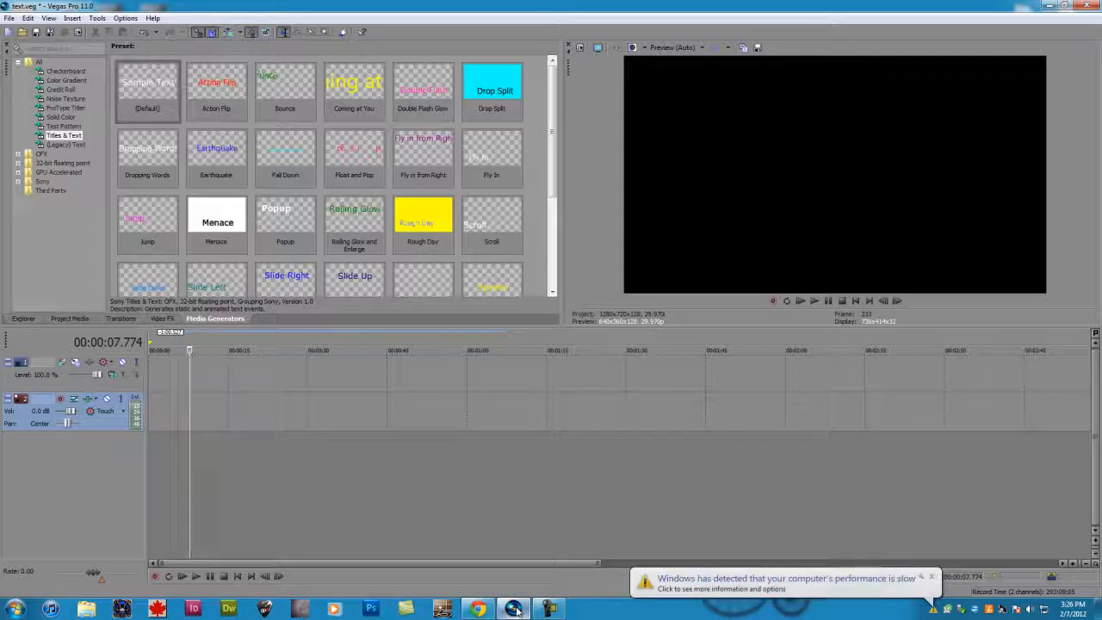
- Dismiss the two Windows notifications about slow performance and the changed color scheme
{"action": "left_click", "coordinate": [931, 577]}
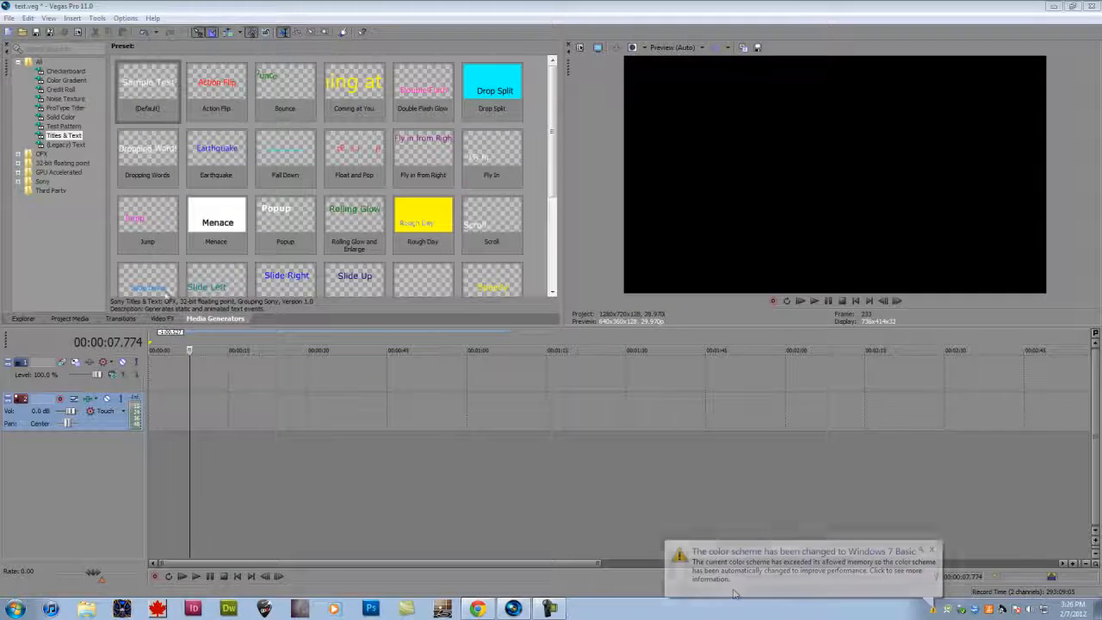
{"action": "left_click", "coordinate": [931, 548]}
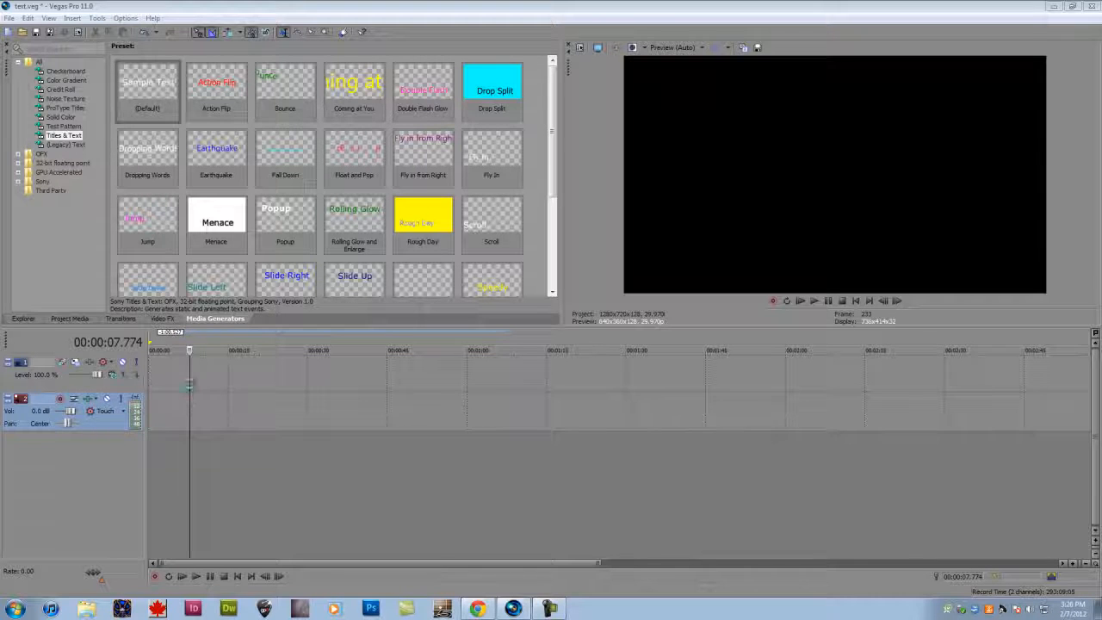
- Compare the Titles & Text and (Legacy) Text generators, ending with the (Legacy) Text presets shown
{"action": "left_click", "coordinate": [192, 380]}
{"action": "left_click", "coordinate": [66, 145]}
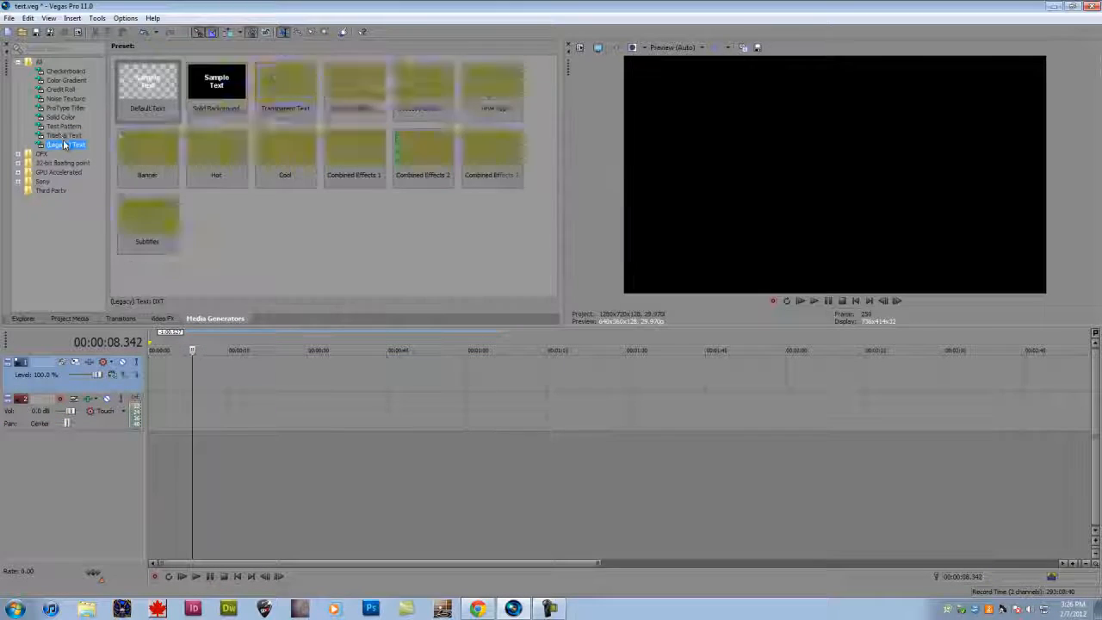
{"action": "left_click", "coordinate": [62, 135]}
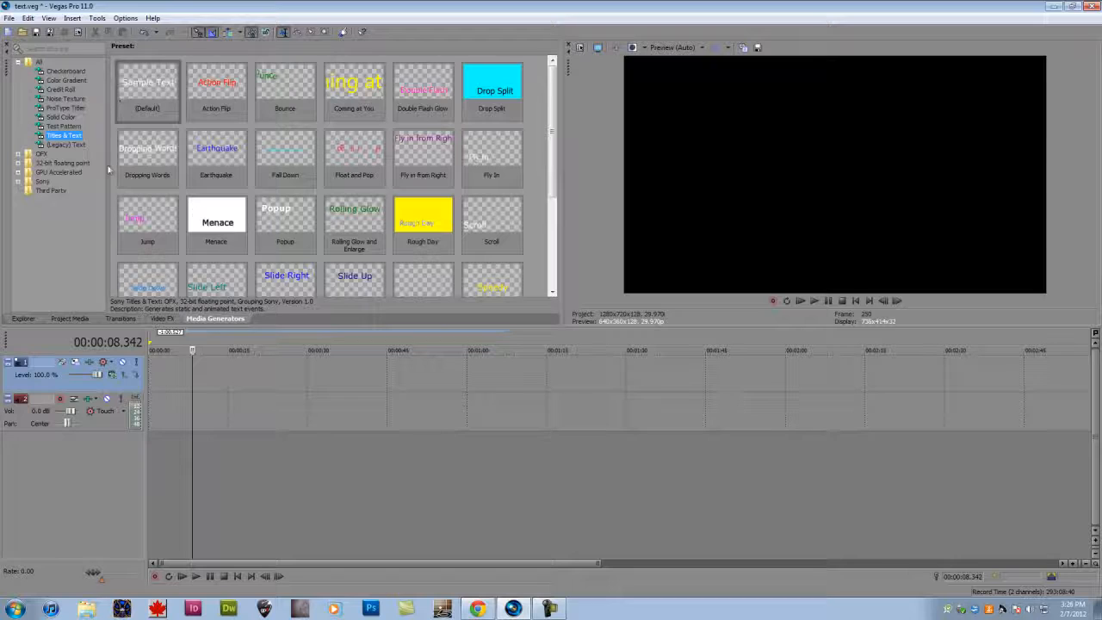
{"action": "left_click", "coordinate": [65, 145]}
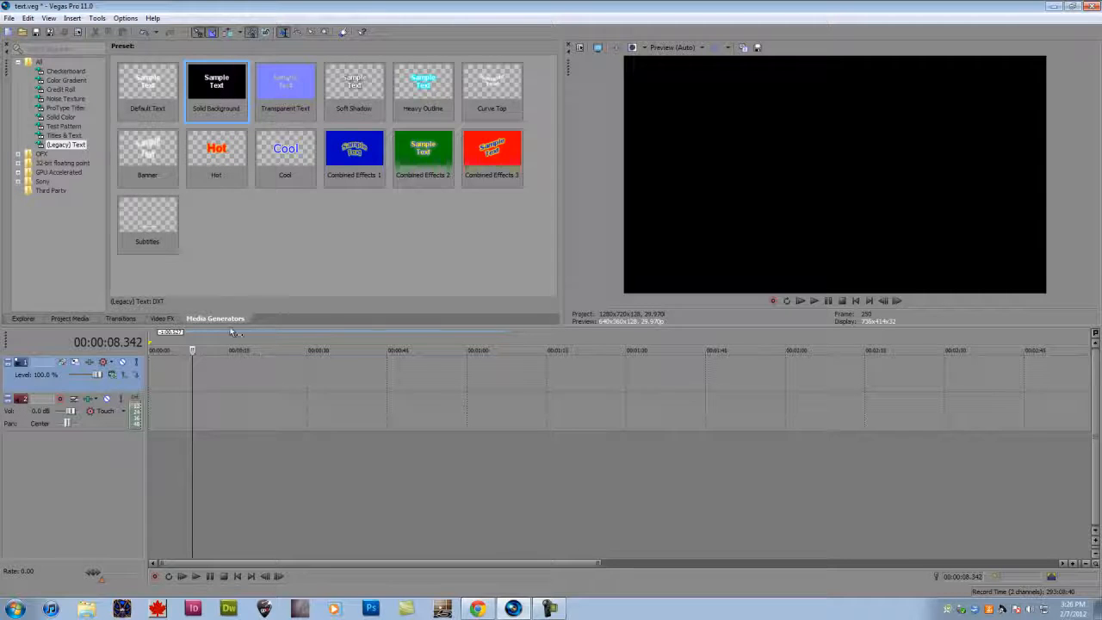
- Delete the existing video and audio tracks and insert a new empty video track
{"action": "left_click", "coordinate": [29, 424]}
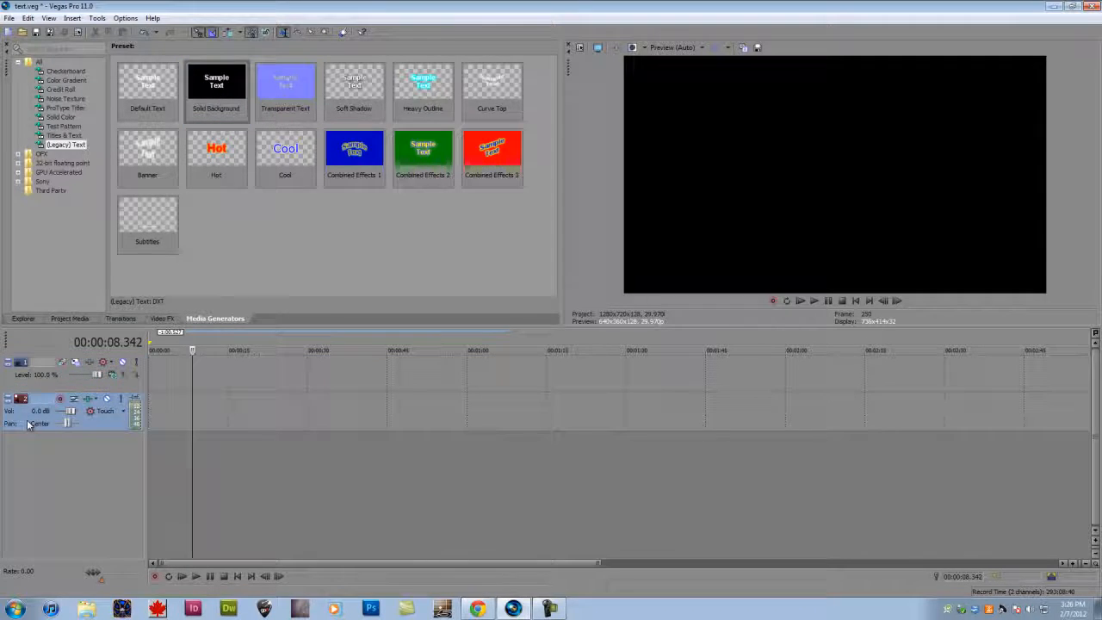
{"action": "left_click", "coordinate": [19, 387]}
{"action": "key", "text": "Delete"}
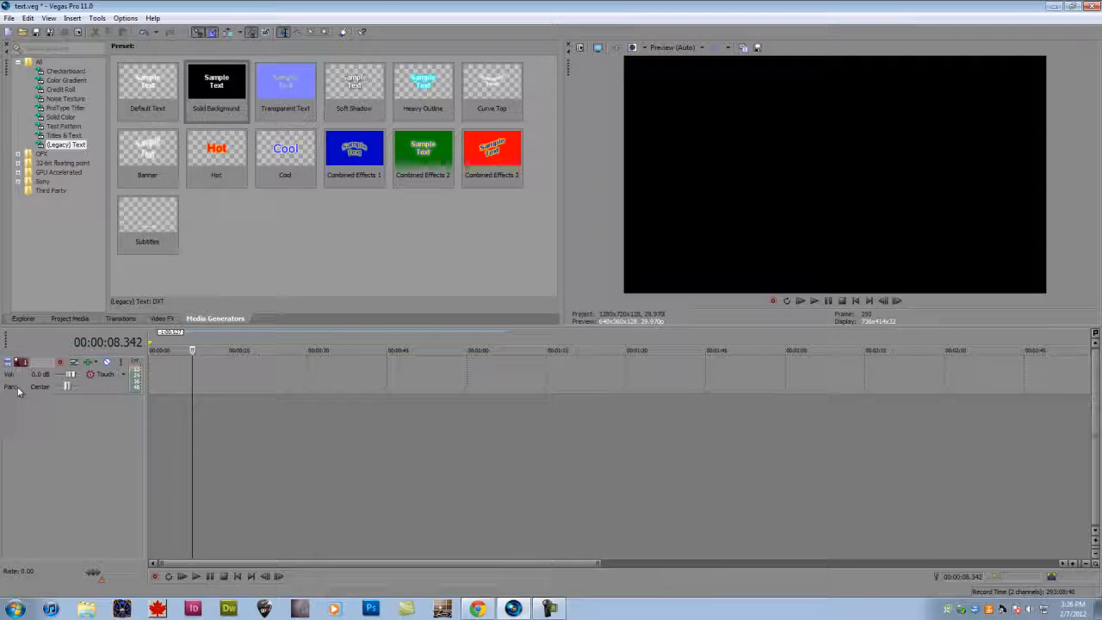
{"action": "left_click", "coordinate": [18, 392]}
{"action": "key", "text": "Delete"}
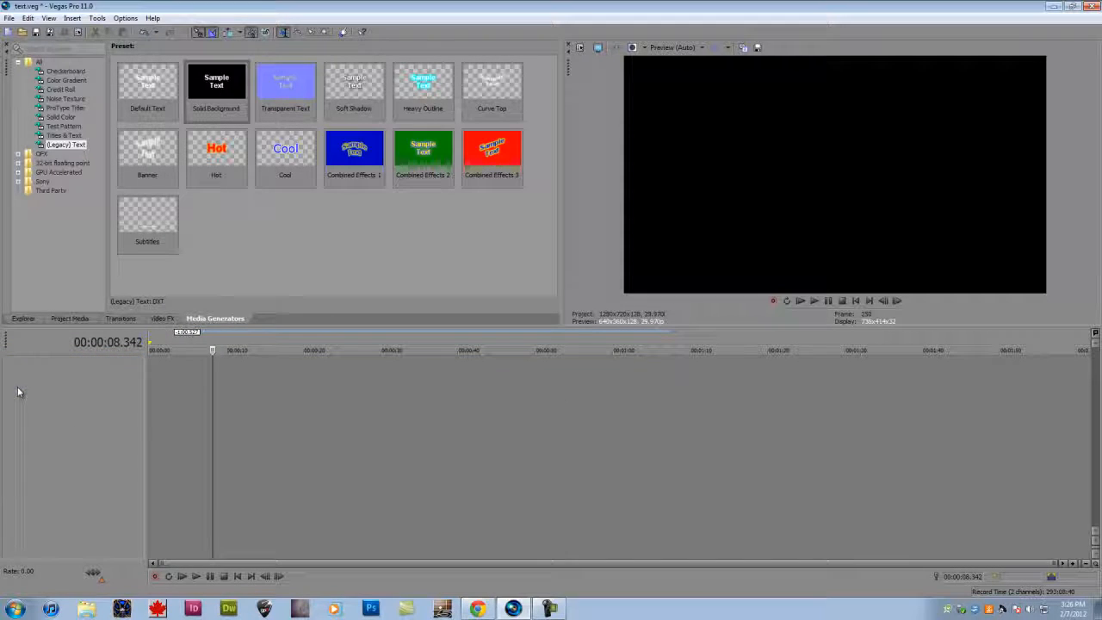
{"action": "right_click", "coordinate": [18, 391]}
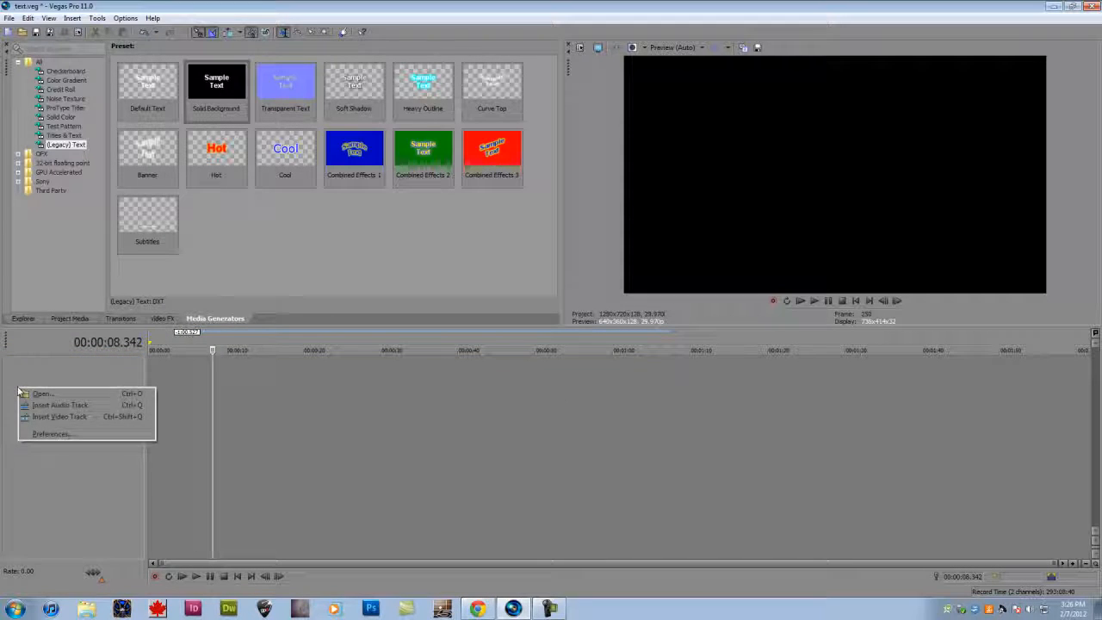
{"action": "left_click", "coordinate": [74, 418]}
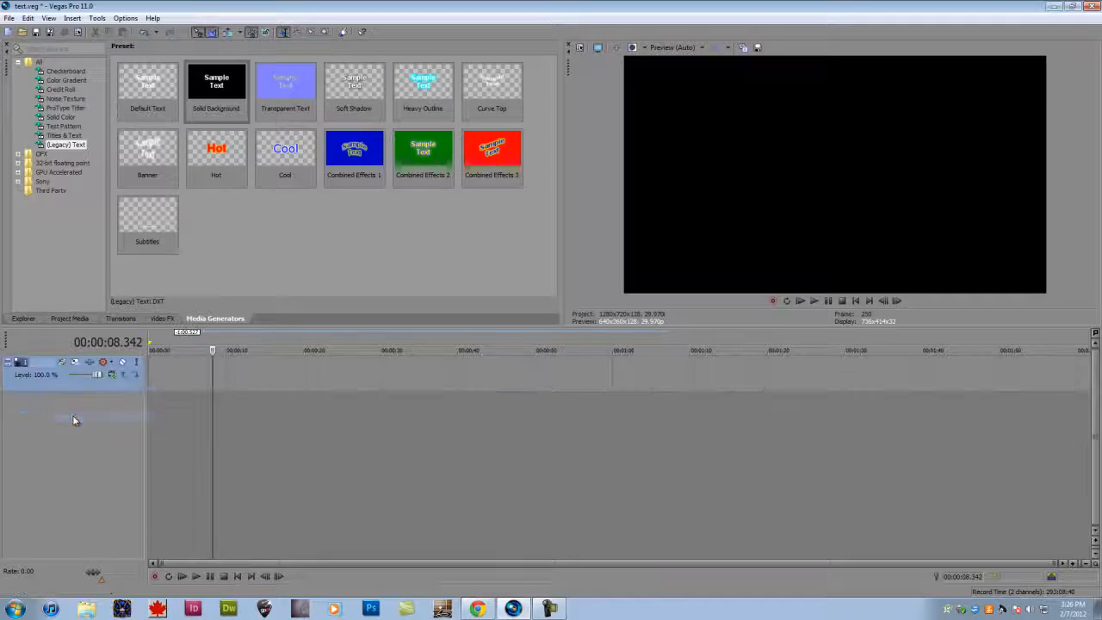
{"action": "left_click", "coordinate": [224, 375]}
{"action": "left_click", "coordinate": [183, 376]}
{"action": "left_click", "coordinate": [282, 372]}
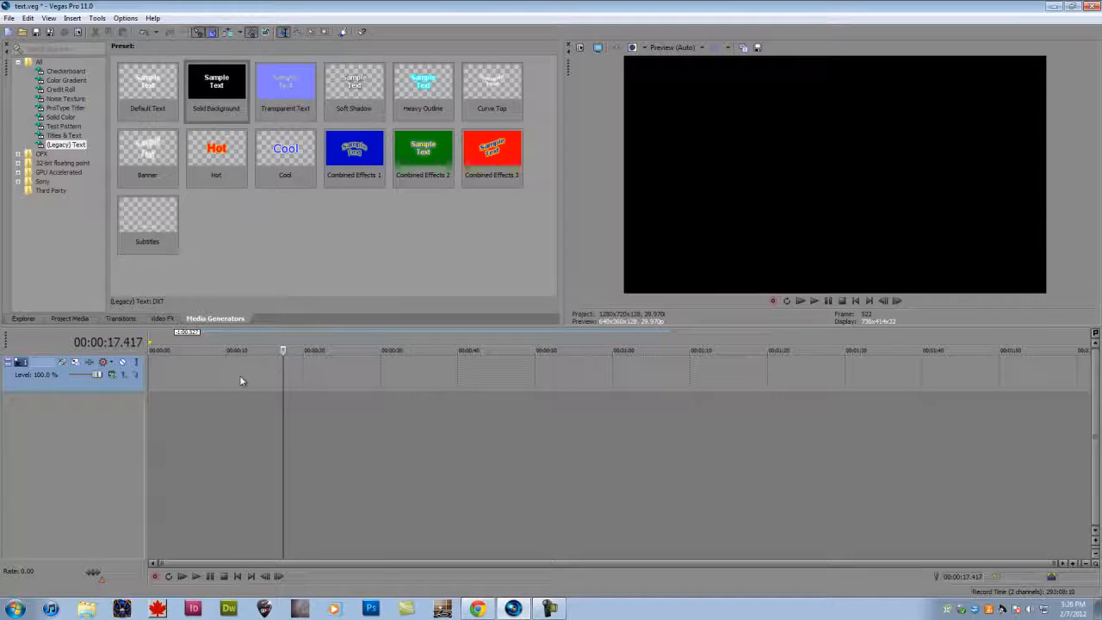
{"action": "scroll", "coordinate": [241, 376], "scroll_direction": "up", "scroll_amount": 6}
{"action": "scroll", "coordinate": [240, 377], "scroll_direction": "down", "scroll_amount": 5}
{"action": "scroll", "coordinate": [241, 377], "scroll_direction": "down", "scroll_amount": 1}
{"action": "scroll", "coordinate": [240, 376], "scroll_direction": "up", "scroll_amount": 6}
{"action": "scroll", "coordinate": [238, 376], "scroll_direction": "down", "scroll_amount": 6}
- Insert a text media event on the video track at about 00:00:04.671 and move its generator window aside
{"action": "left_click", "coordinate": [200, 377]}
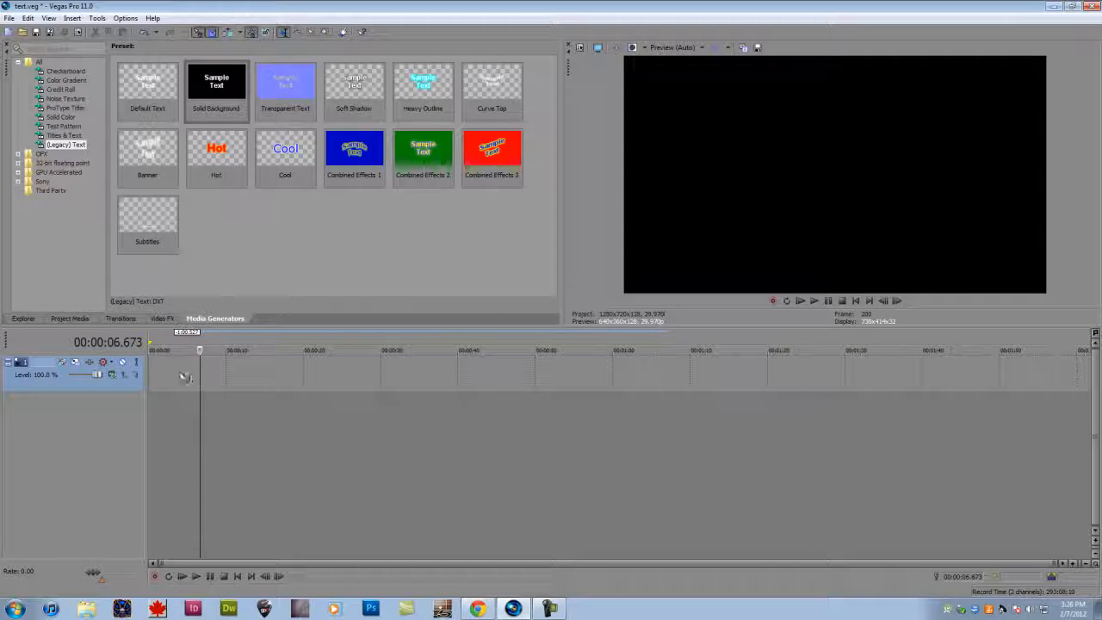
{"action": "left_click", "coordinate": [175, 377]}
{"action": "left_click", "coordinate": [184, 379]}
{"action": "right_click", "coordinate": [186, 376]}
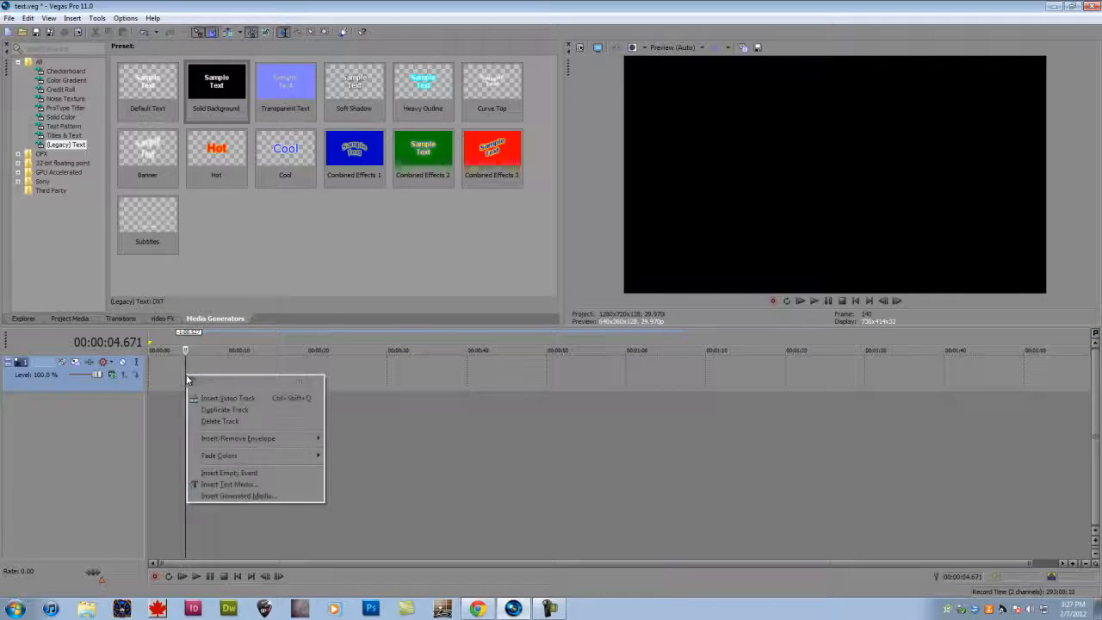
{"action": "left_click", "coordinate": [226, 488]}
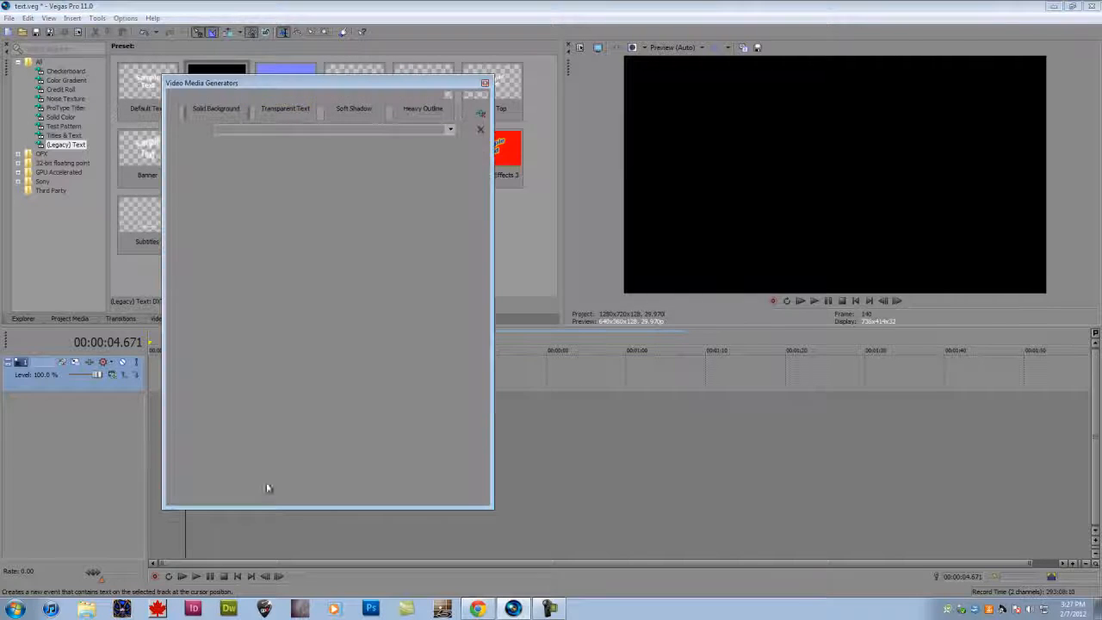
{"action": "left_click_drag", "start_coordinate": [287, 86], "coordinate": [343, 95]}
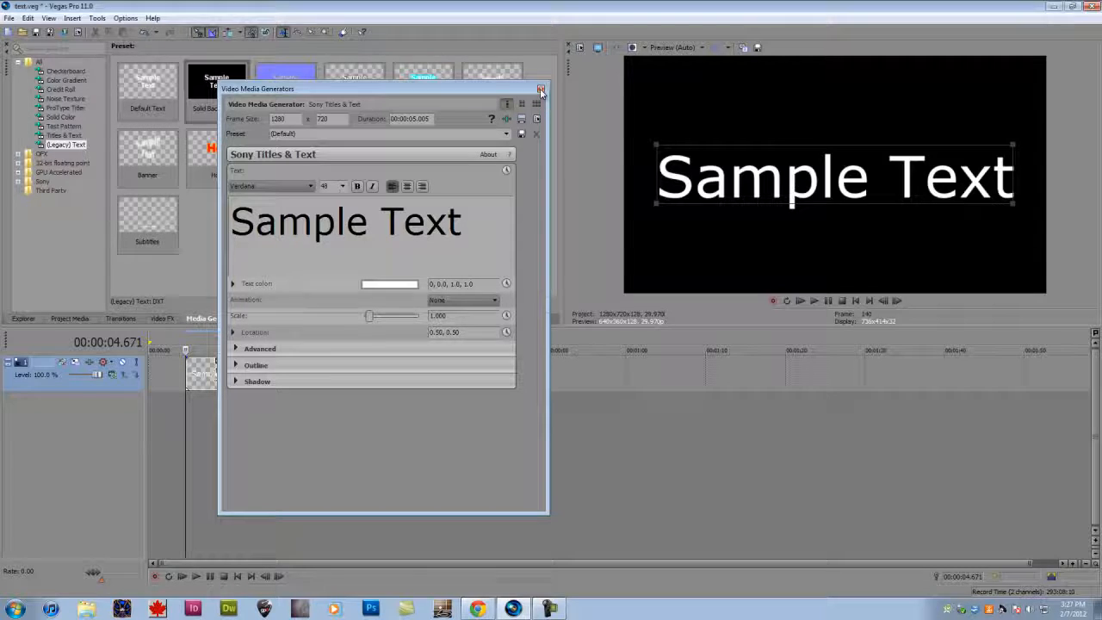
- Close the text generator window and delete the Sample Text event from the video track
{"action": "left_click", "coordinate": [540, 92]}
{"action": "left_click", "coordinate": [207, 372]}
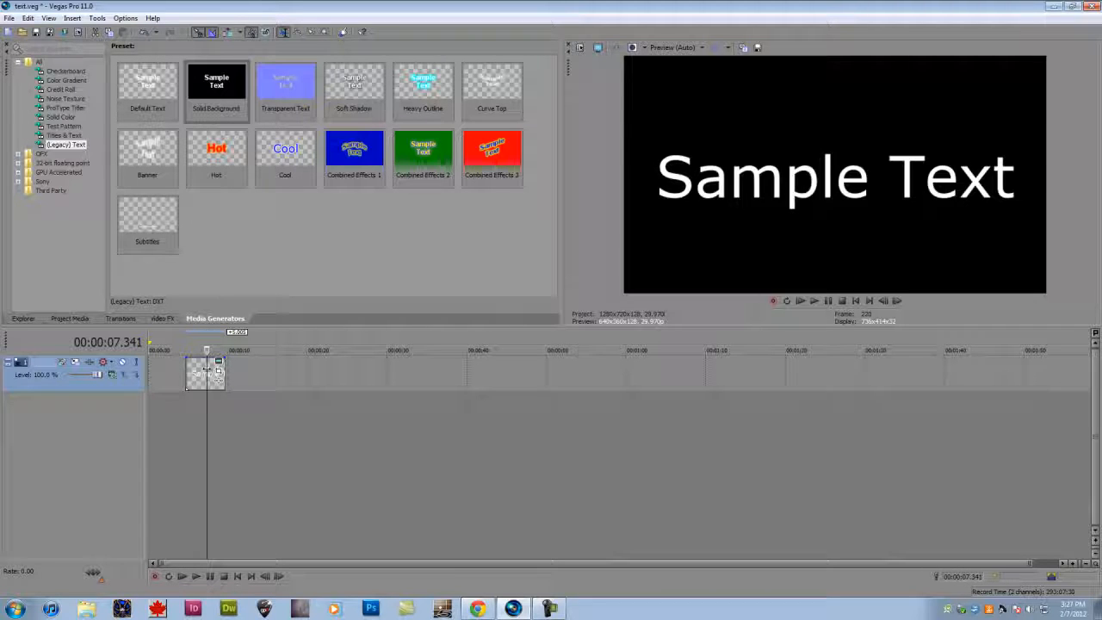
{"action": "key", "text": "Delete"}
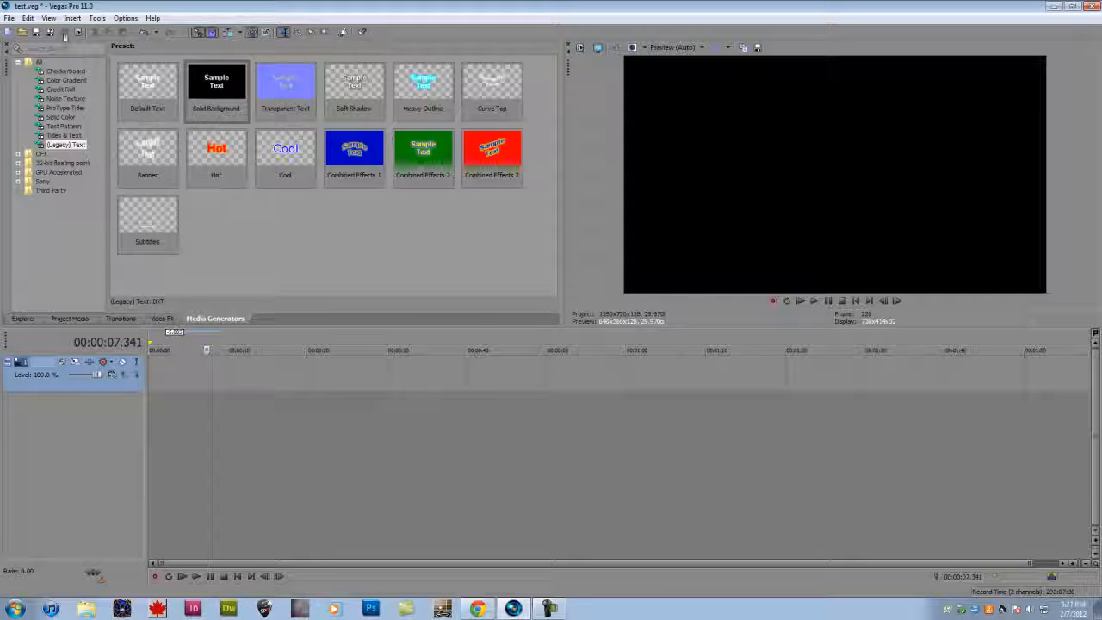
- Undock the Media Generators window, dock it again and return it to last place among the docked windows
{"action": "left_click", "coordinate": [48, 18]}
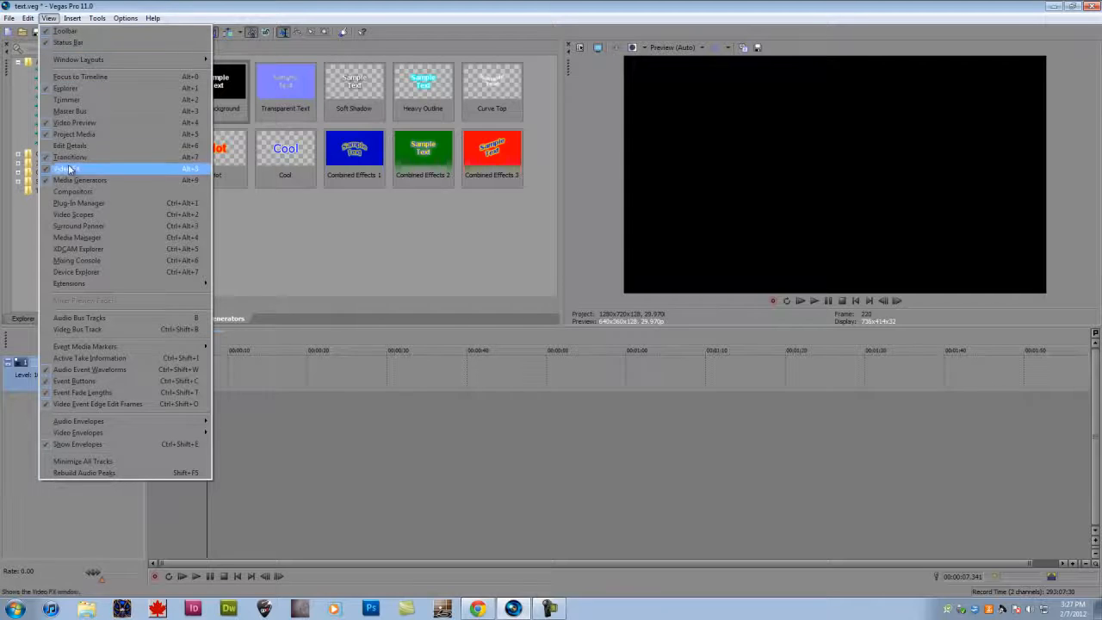
{"action": "left_click", "coordinate": [221, 376]}
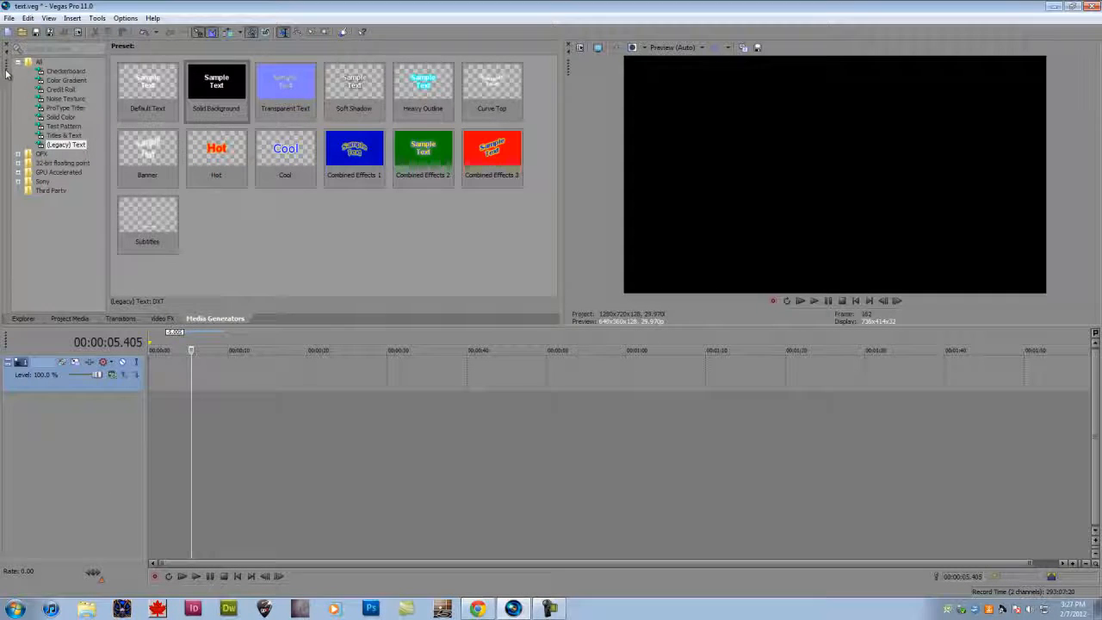
{"action": "mouse_move", "coordinate": [5, 86]}
{"action": "left_mouse_down"}
{"action": "mouse_move", "coordinate": [44, 181]}
{"action": "mouse_move", "coordinate": [10, 83]}
{"action": "left_mouse_up"}
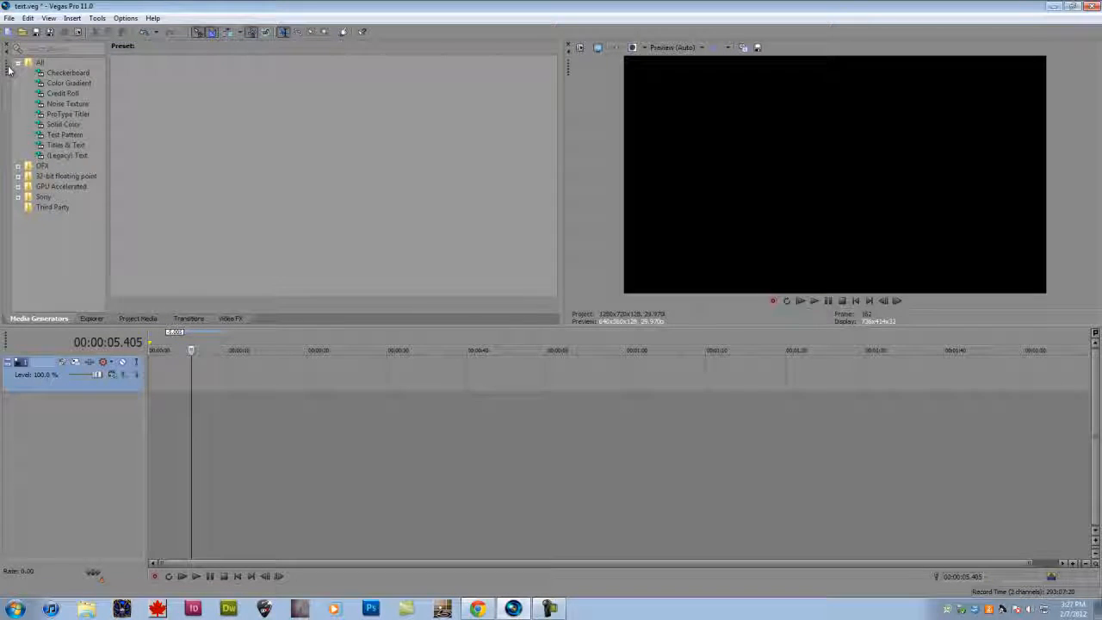
{"action": "mouse_move", "coordinate": [8, 69]}
{"action": "left_mouse_down"}
{"action": "mouse_move", "coordinate": [159, 147]}
{"action": "mouse_move", "coordinate": [155, 193]}
{"action": "mouse_move", "coordinate": [8, 60]}
{"action": "mouse_move", "coordinate": [7, 79]}
{"action": "left_mouse_up"}
{"action": "left_click_drag", "start_coordinate": [55, 313], "coordinate": [293, 325]}
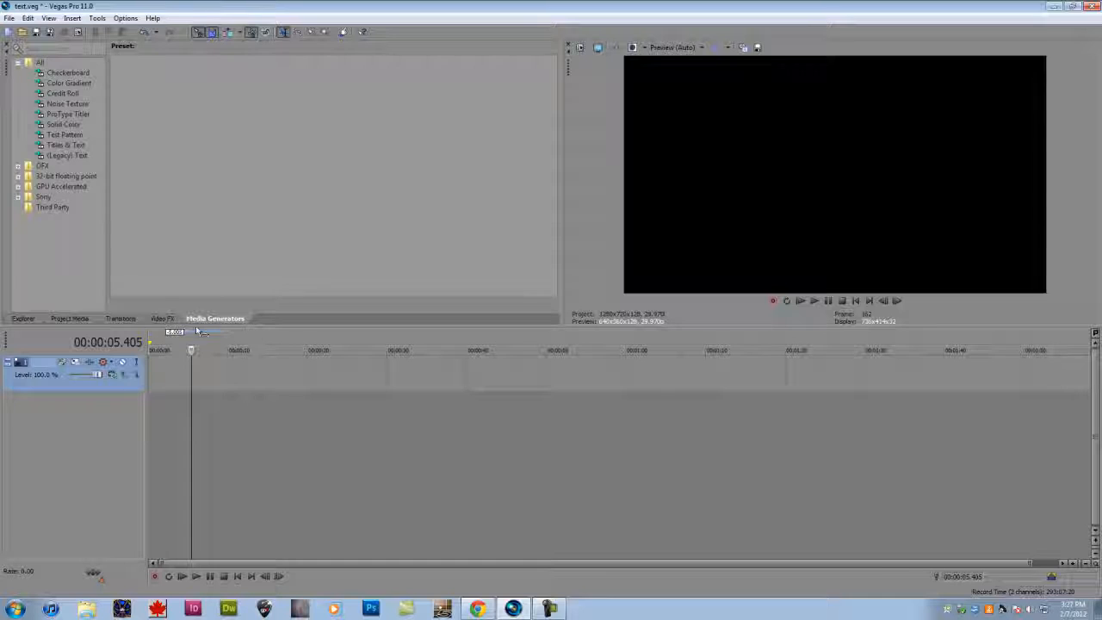
- Add the Default Text preset of the (Legacy) Text generator to the start of the video track
{"action": "left_click", "coordinate": [67, 154]}
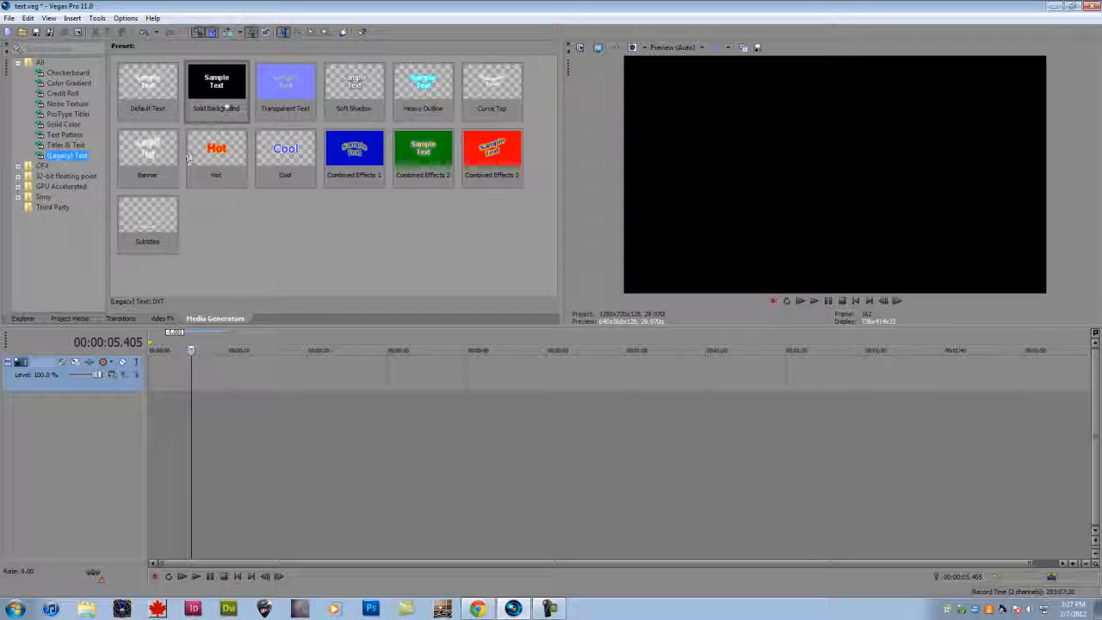
{"action": "left_click", "coordinate": [167, 79]}
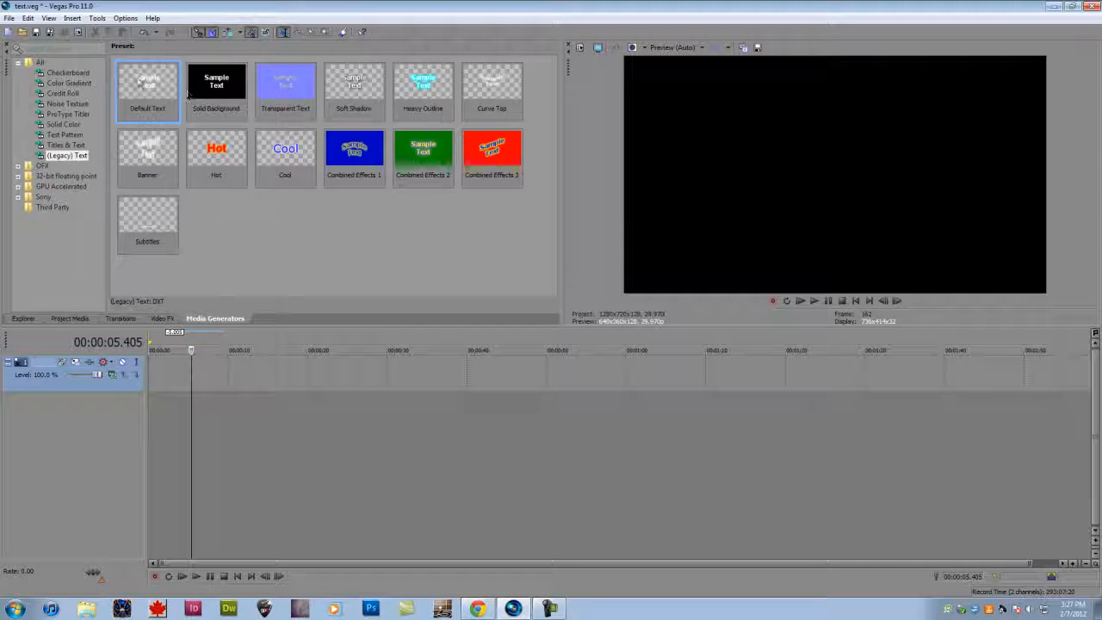
{"action": "left_click_drag", "start_coordinate": [187, 93], "coordinate": [177, 374]}
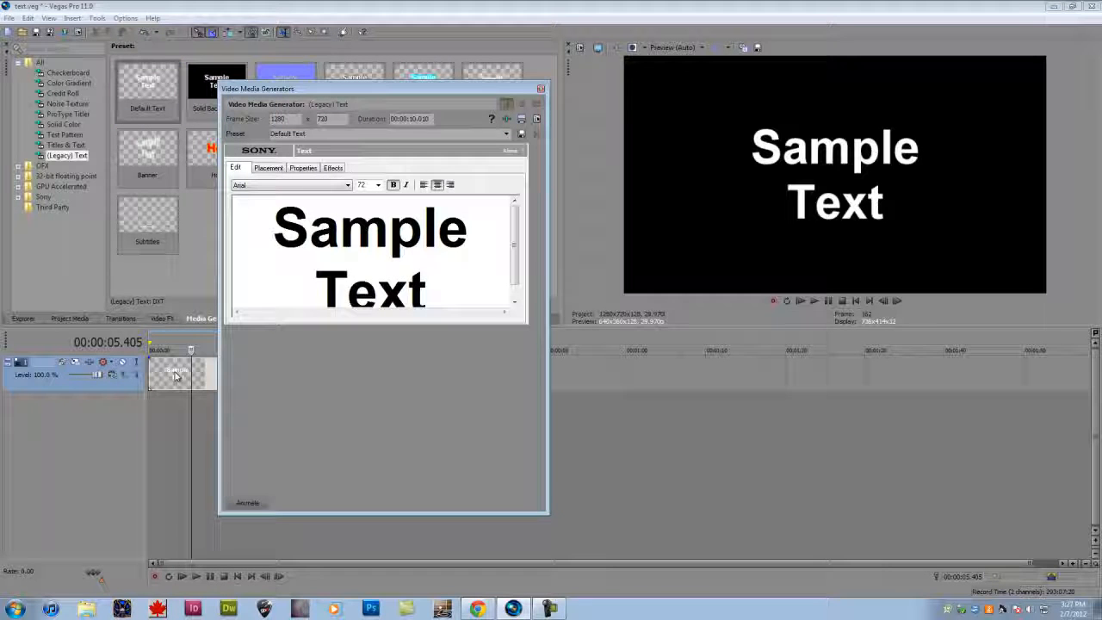
- Dock the Video Media Generators window with the other windows, undock it and leave it floating
{"action": "left_click_drag", "start_coordinate": [331, 86], "coordinate": [121, 63]}
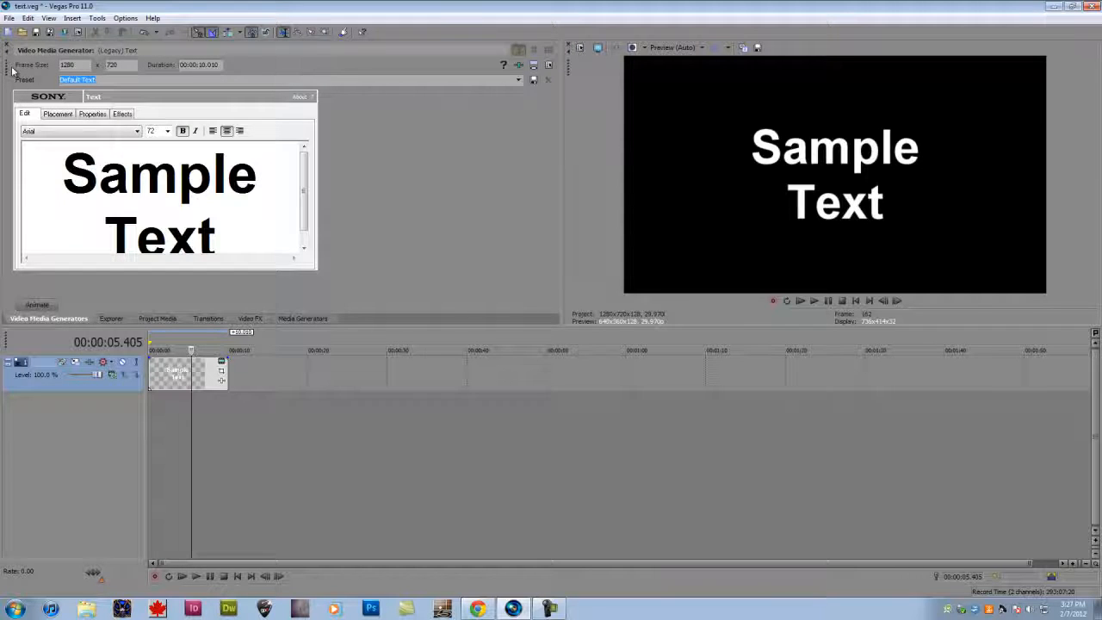
{"action": "left_click_drag", "start_coordinate": [11, 70], "coordinate": [150, 129]}
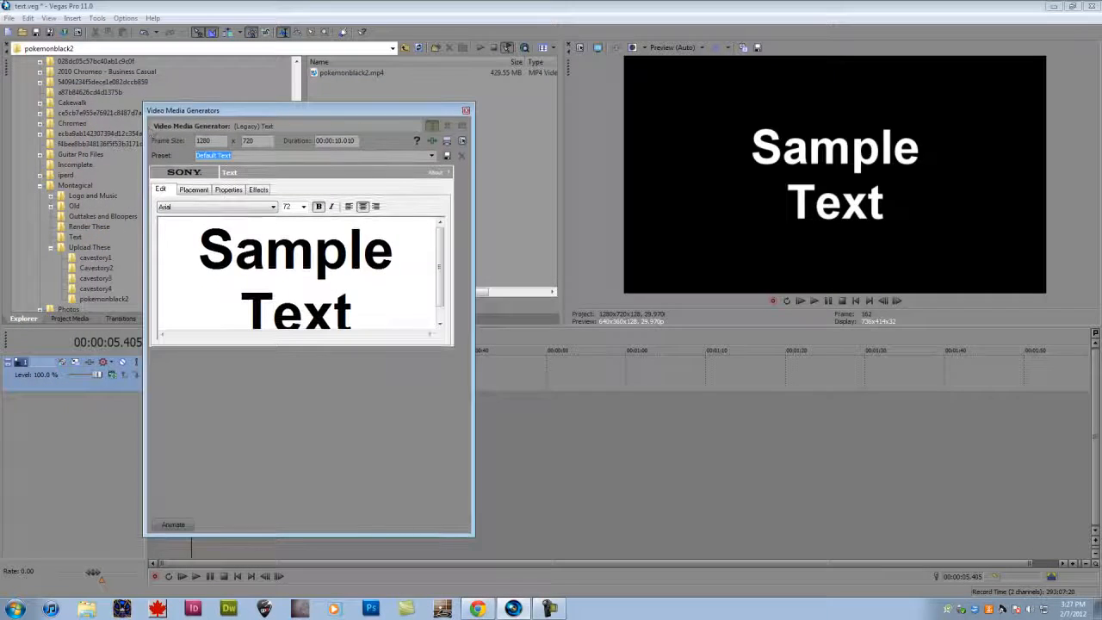
{"action": "left_click", "coordinate": [48, 19]}
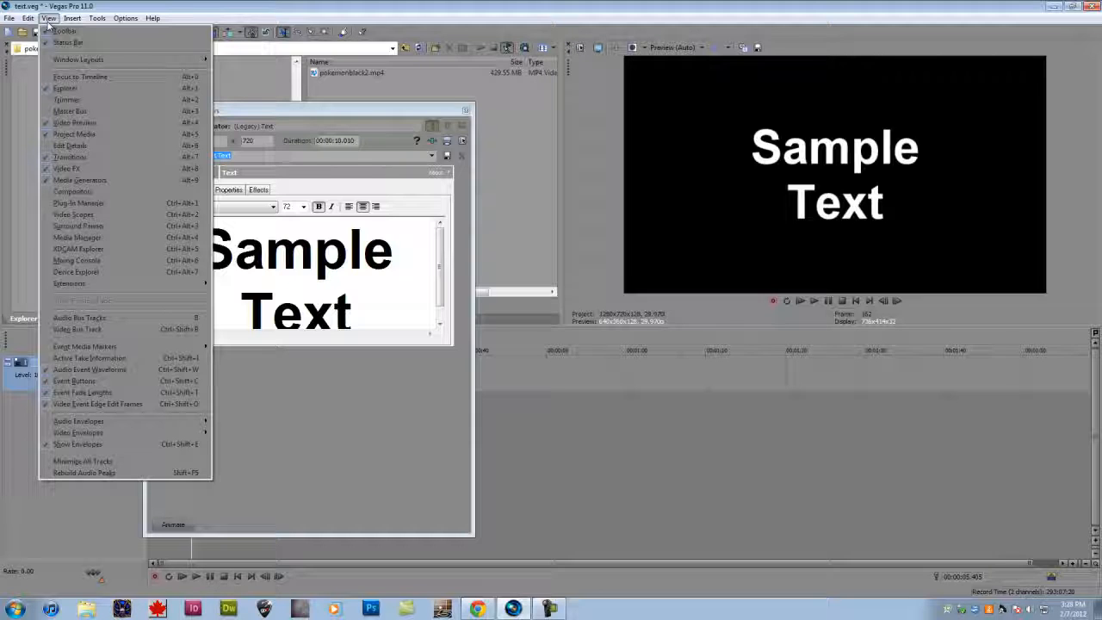
{"action": "left_click", "coordinate": [48, 20]}
{"action": "left_click_drag", "start_coordinate": [224, 110], "coordinate": [237, 104]}
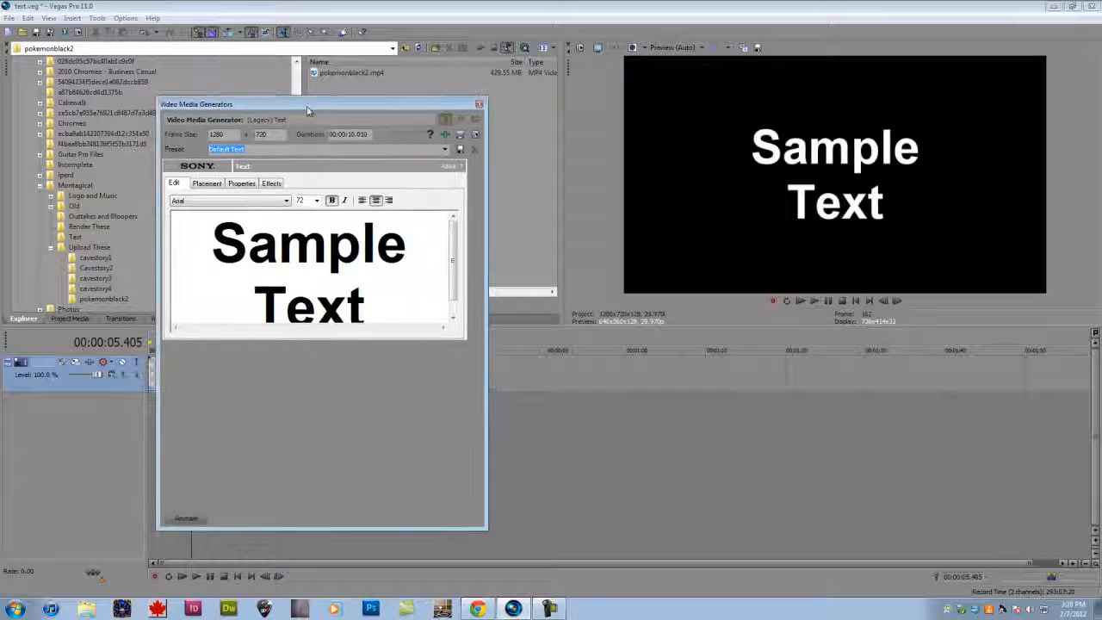
- Check the frame width and height in the project properties and close them without changes
{"action": "left_click", "coordinate": [19, 17]}
{"action": "left_click", "coordinate": [34, 212]}
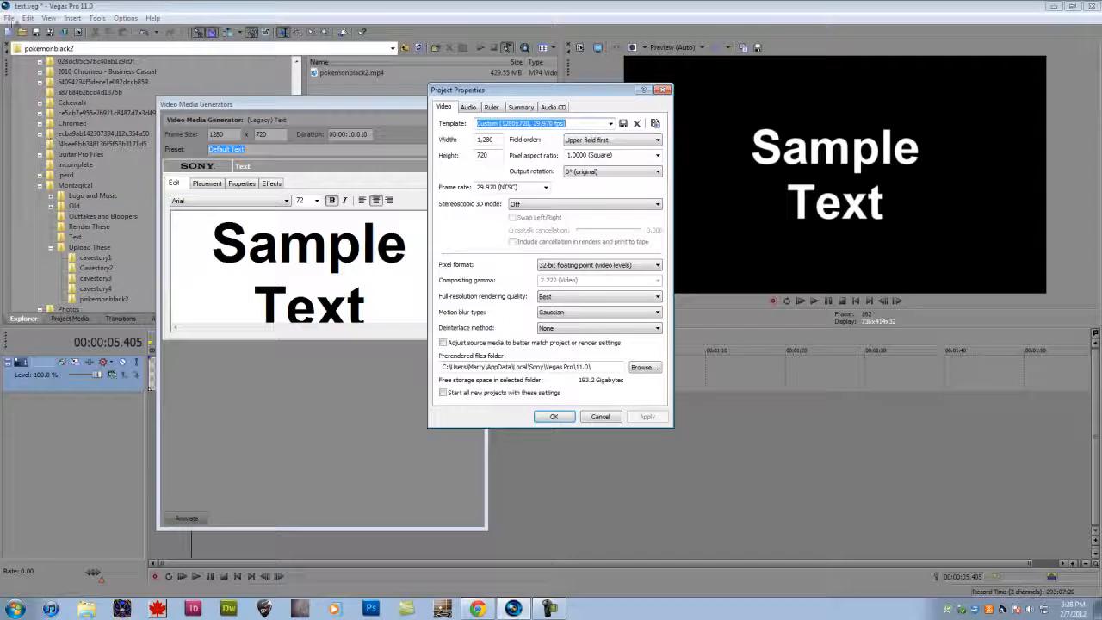
{"action": "left_click_drag", "start_coordinate": [495, 141], "coordinate": [476, 156]}
{"action": "left_click", "coordinate": [497, 155]}
{"action": "left_click", "coordinate": [662, 90]}
- Replace the sample text in the text generator with "Something" on one line and "Simple" on the next
{"action": "left_click_drag", "start_coordinate": [355, 102], "coordinate": [366, 112]}
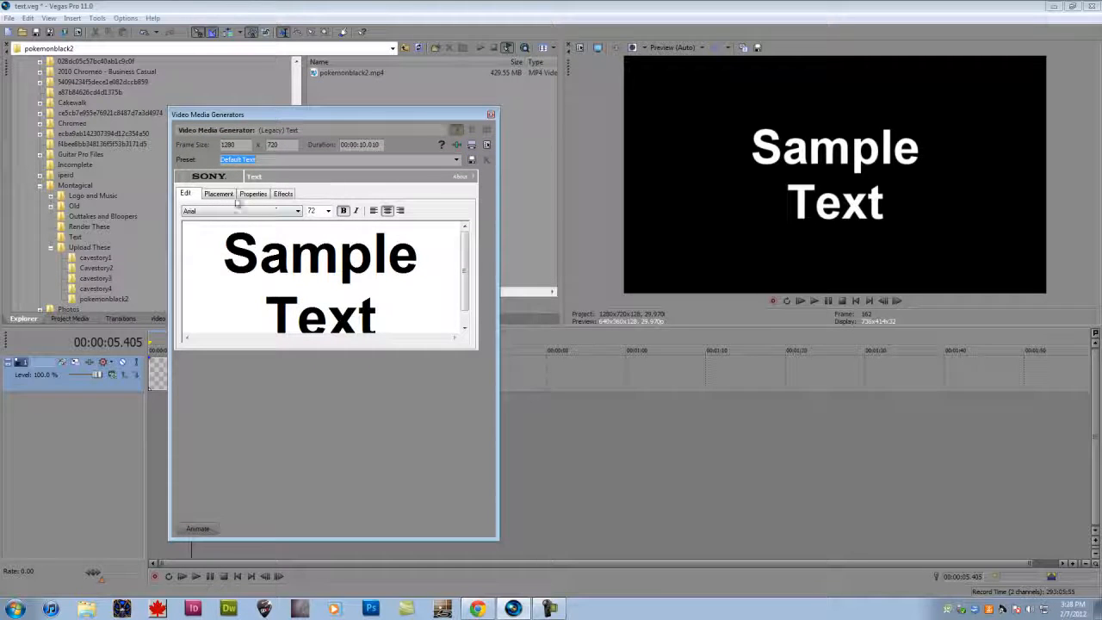
{"action": "left_click_drag", "start_coordinate": [380, 331], "coordinate": [246, 190]}
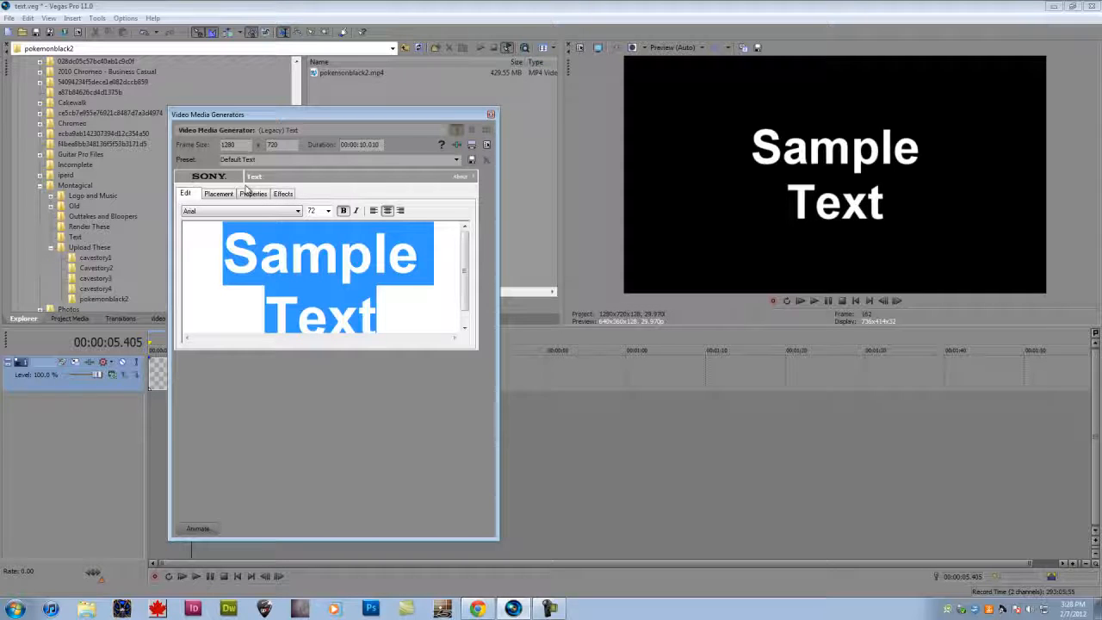
{"action": "type", "text": "So"}
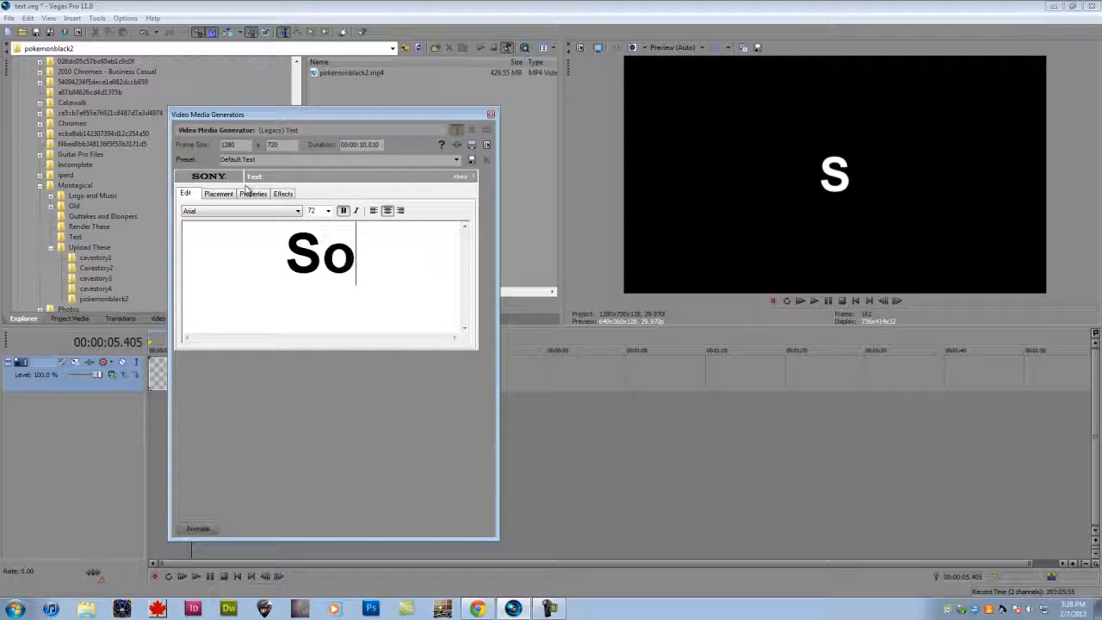
{"action": "type", "text": "mething"}
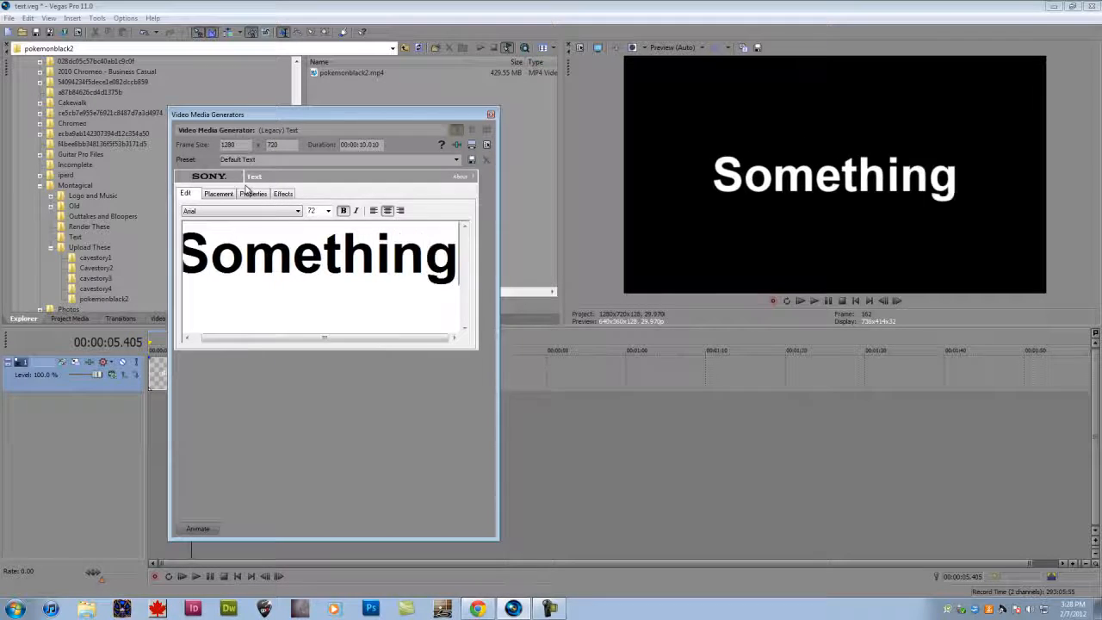
{"action": "key", "text": "Return"}
{"action": "type", "text": "S"}
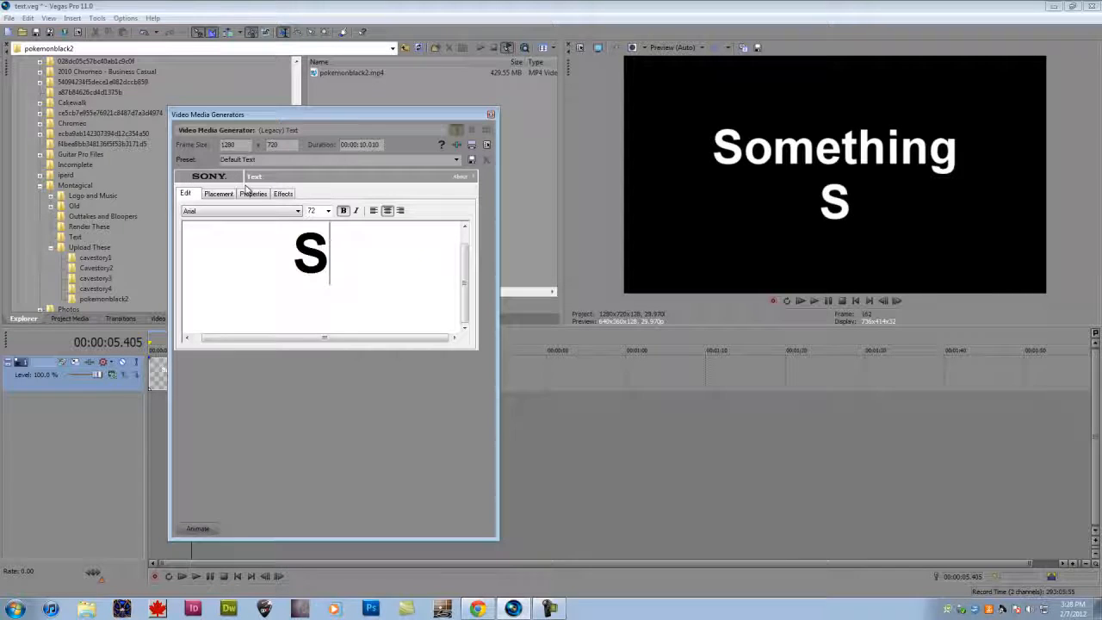
{"action": "type", "text": "imple"}
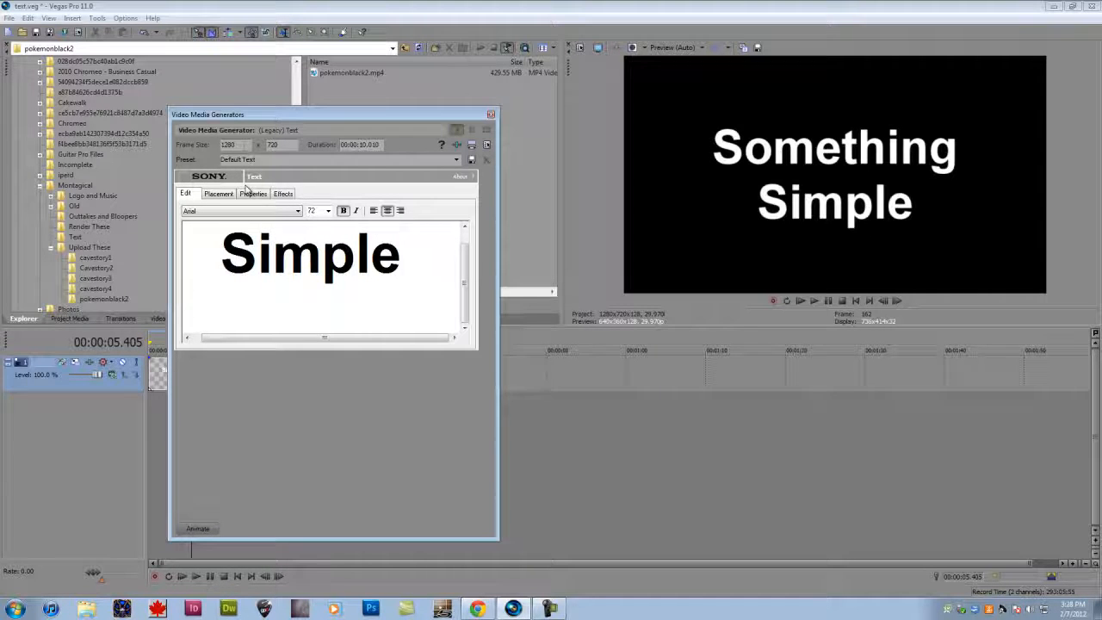
- Select all of the generator text and reduce the height of the Video Media Generators window
{"action": "key", "text": "ctrl+a"}
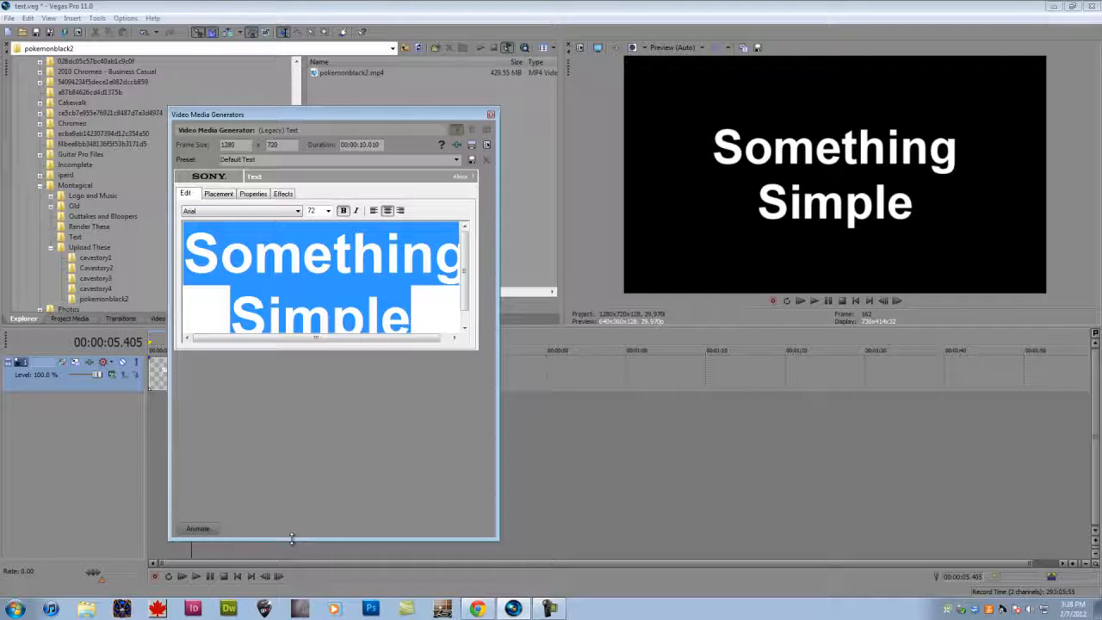
{"action": "left_click_drag", "start_coordinate": [291, 539], "coordinate": [291, 464]}
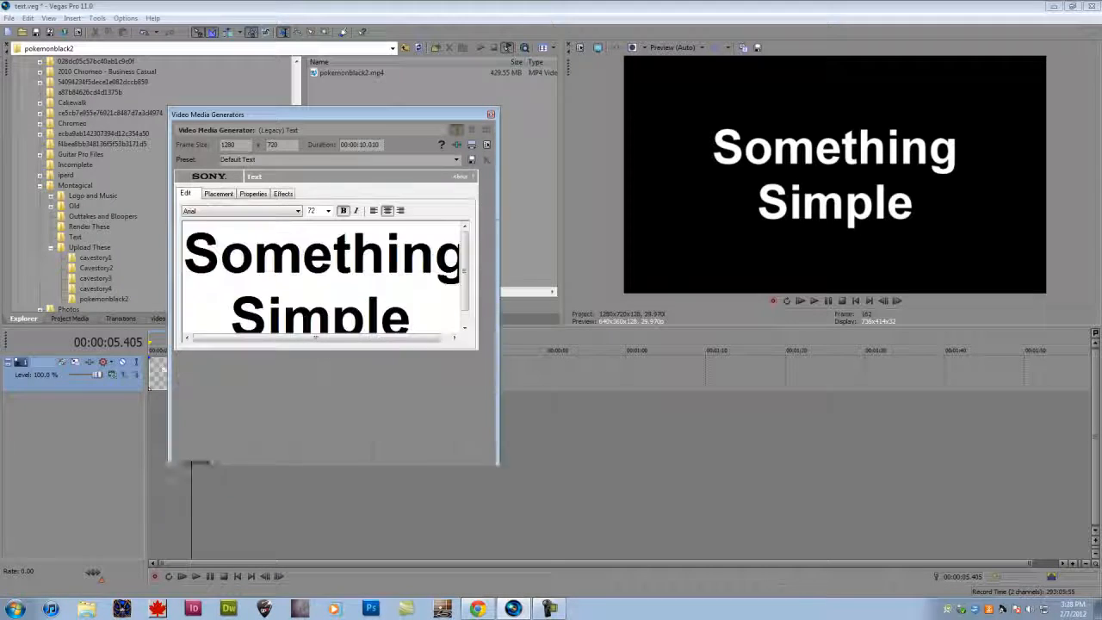
{"action": "left_click_drag", "start_coordinate": [198, 463], "coordinate": [319, 458]}
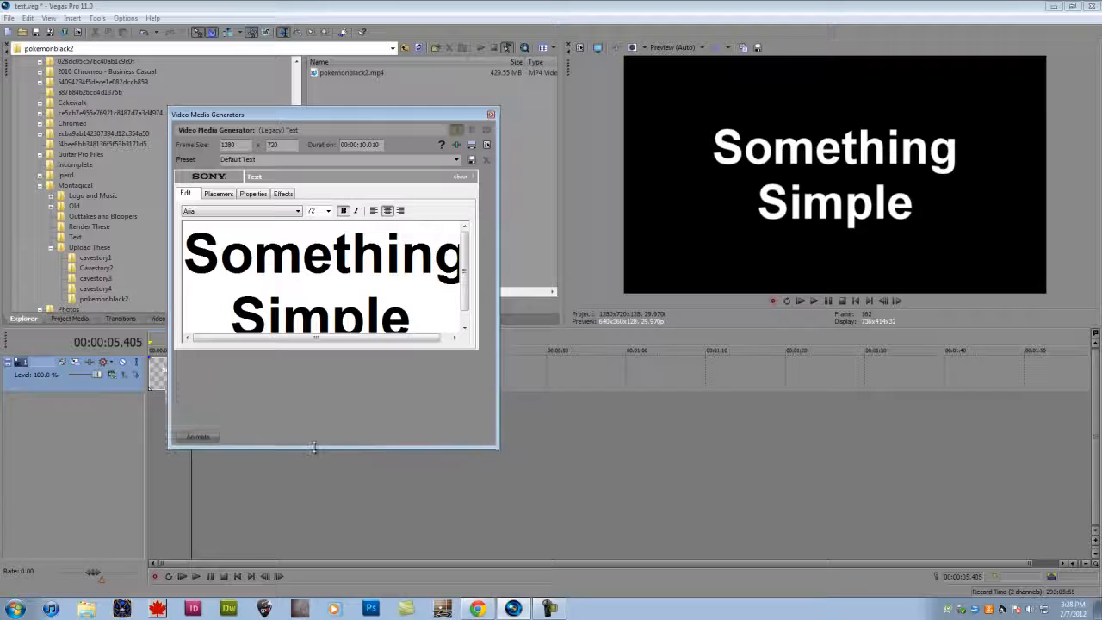
- Set the font of the whole text to Waltograph and turn bold off
{"action": "left_click", "coordinate": [262, 211]}
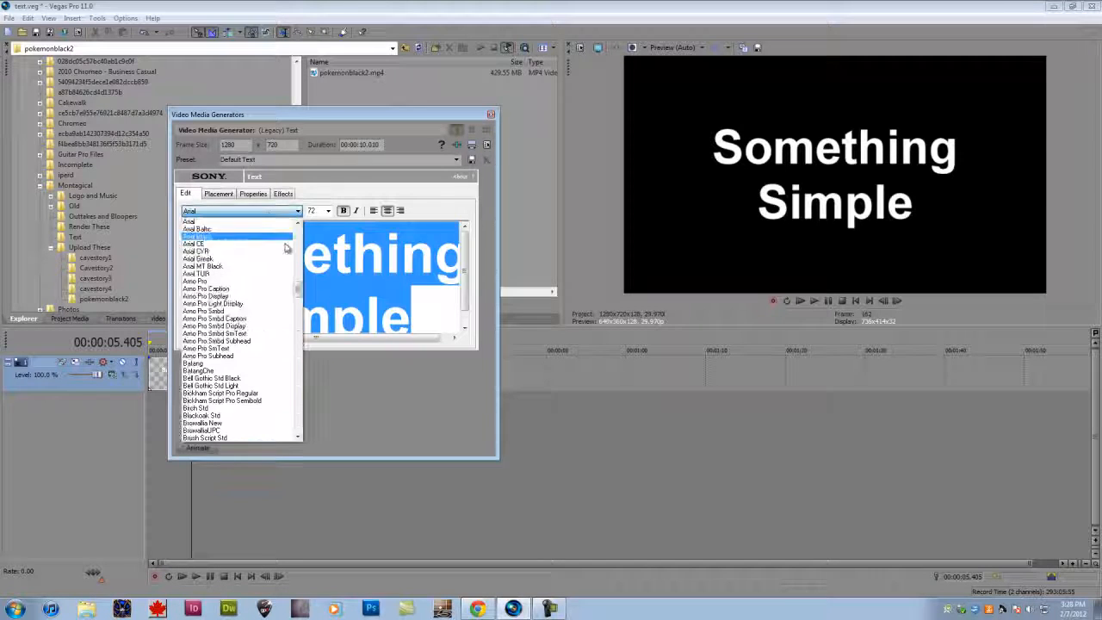
{"action": "left_click_drag", "start_coordinate": [300, 297], "coordinate": [298, 433]}
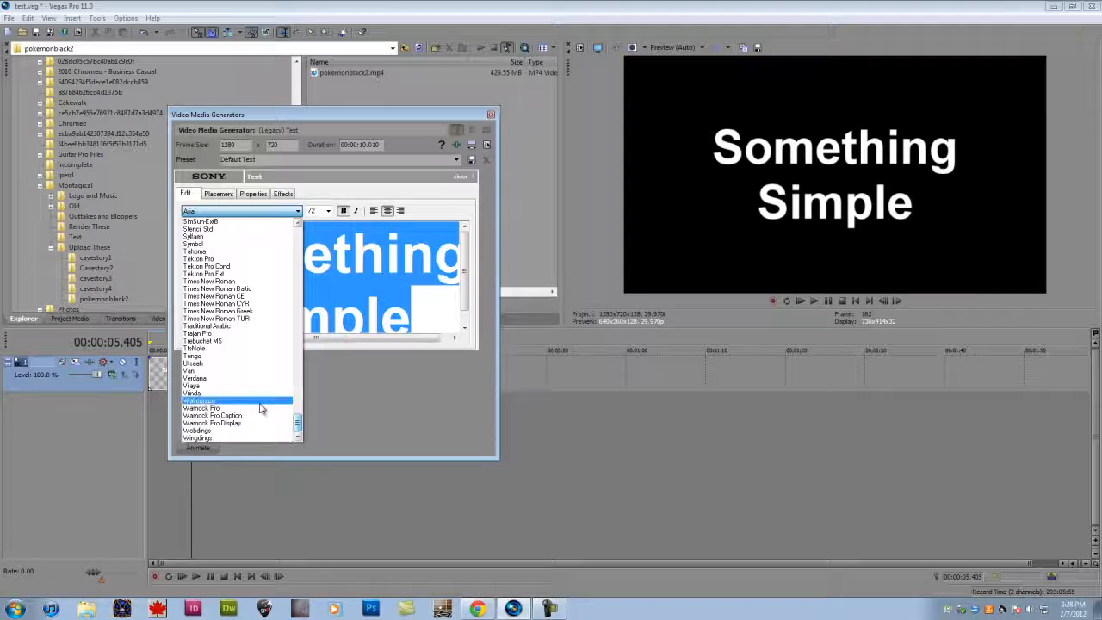
{"action": "left_click", "coordinate": [262, 401]}
{"action": "left_click", "coordinate": [342, 211]}
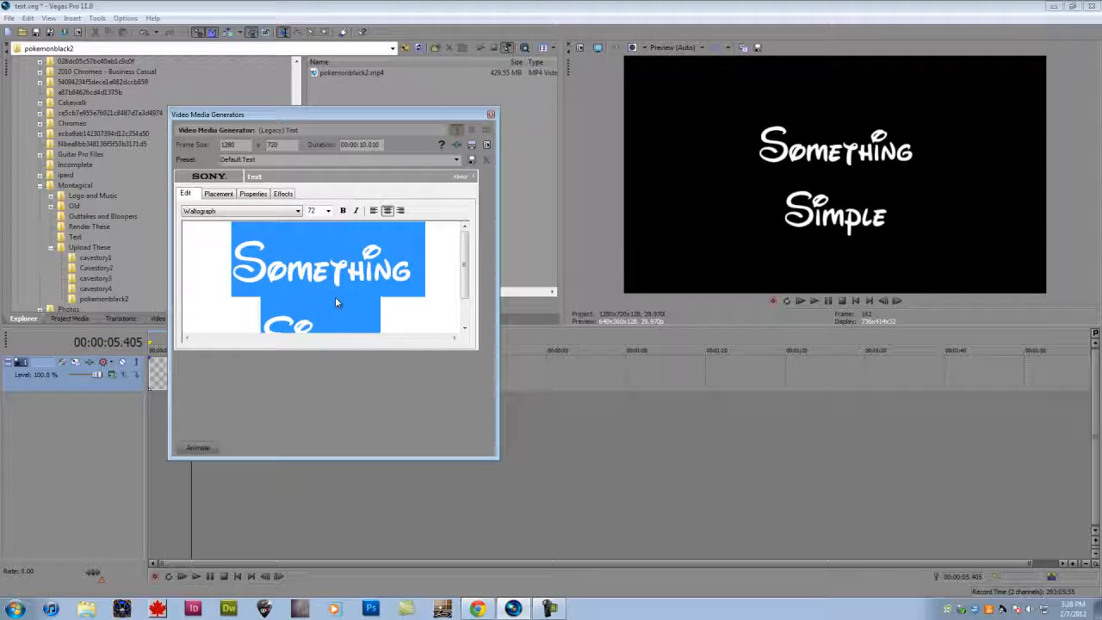
- Browse the list of available fonts with the whole text selected, without choosing another font
{"action": "left_click", "coordinate": [285, 213]}
{"action": "left_click", "coordinate": [285, 213]}
{"action": "left_click", "coordinate": [290, 227]}
{"action": "left_click", "coordinate": [284, 213]}
{"action": "left_click", "coordinate": [285, 214]}
{"action": "left_click", "coordinate": [309, 311]}
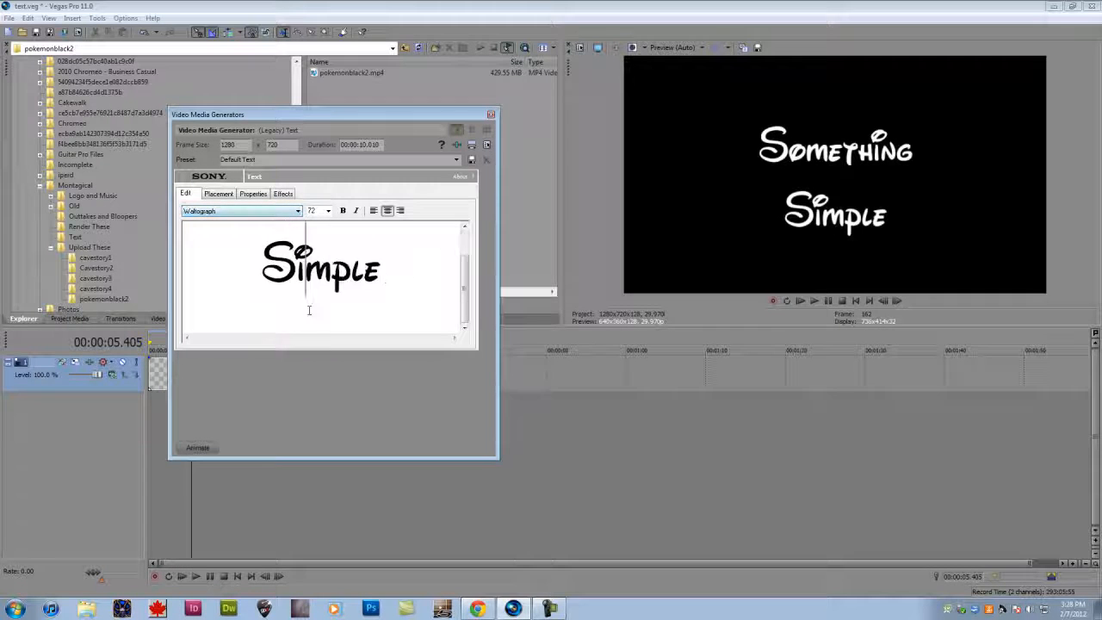
{"action": "left_click_drag", "start_coordinate": [413, 291], "coordinate": [227, 229]}
{"action": "left_click", "coordinate": [288, 215]}
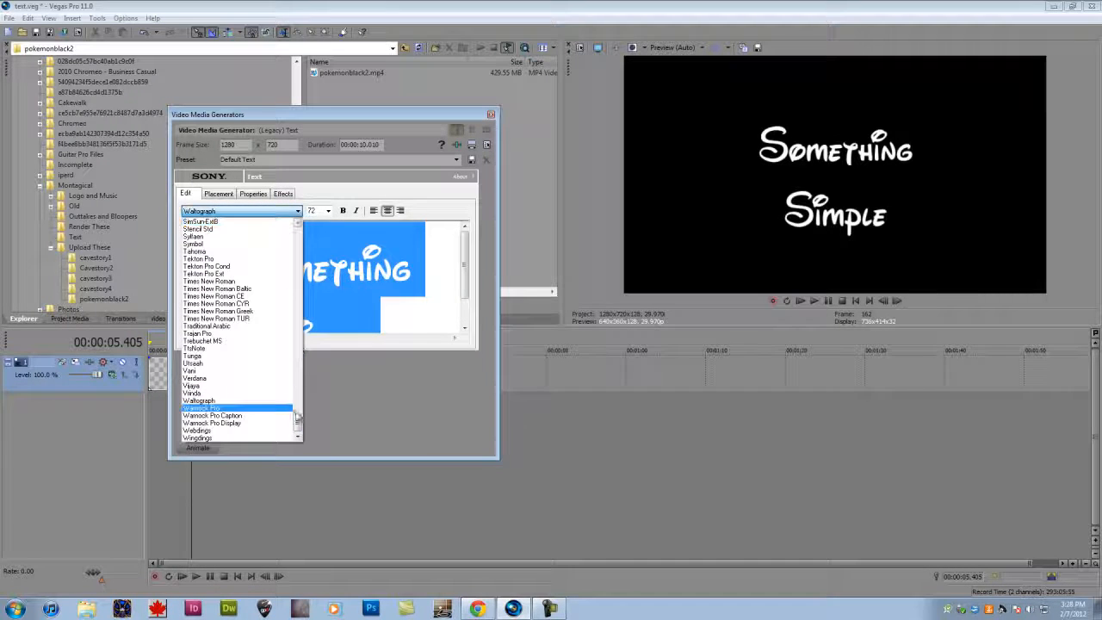
{"action": "left_click_drag", "start_coordinate": [298, 418], "coordinate": [298, 218]}
{"action": "left_click", "coordinate": [410, 302]}
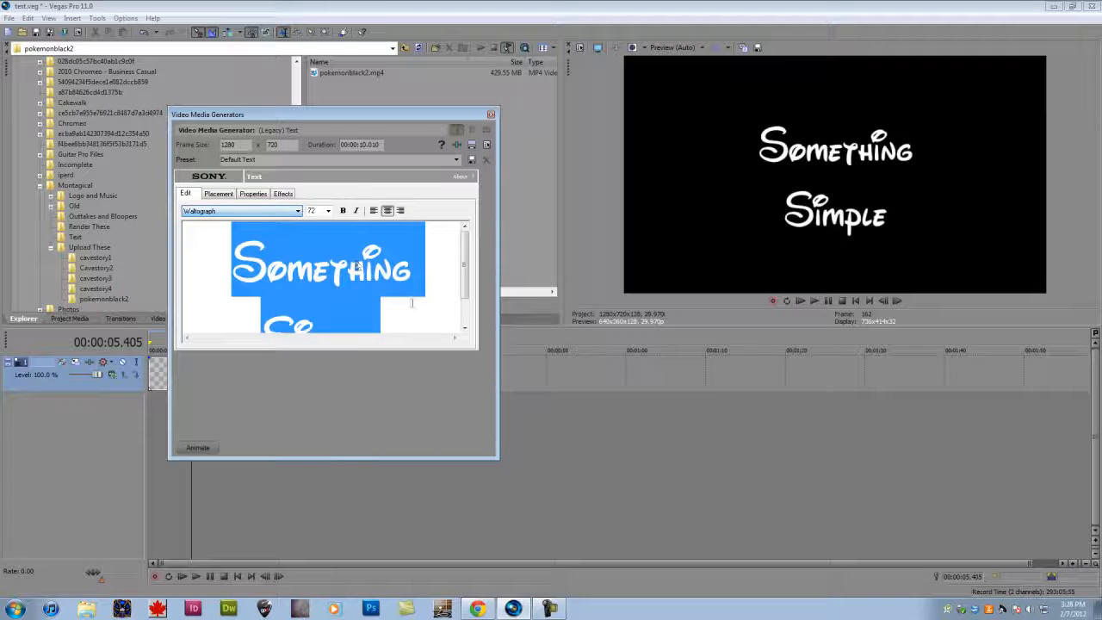
{"action": "left_click_drag", "start_coordinate": [419, 301], "coordinate": [229, 251]}
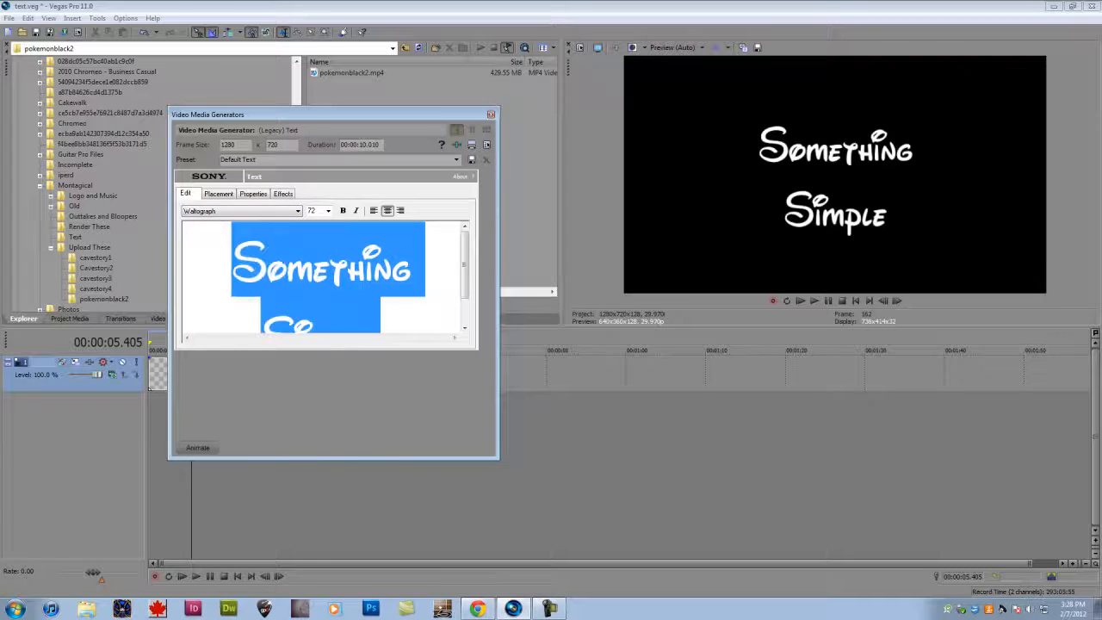
{"action": "left_click", "coordinate": [254, 211]}
{"action": "scroll", "coordinate": [254, 223], "scroll_direction": "up", "scroll_amount": 2}
{"action": "scroll", "coordinate": [254, 223], "scroll_direction": "up", "scroll_amount": 20}
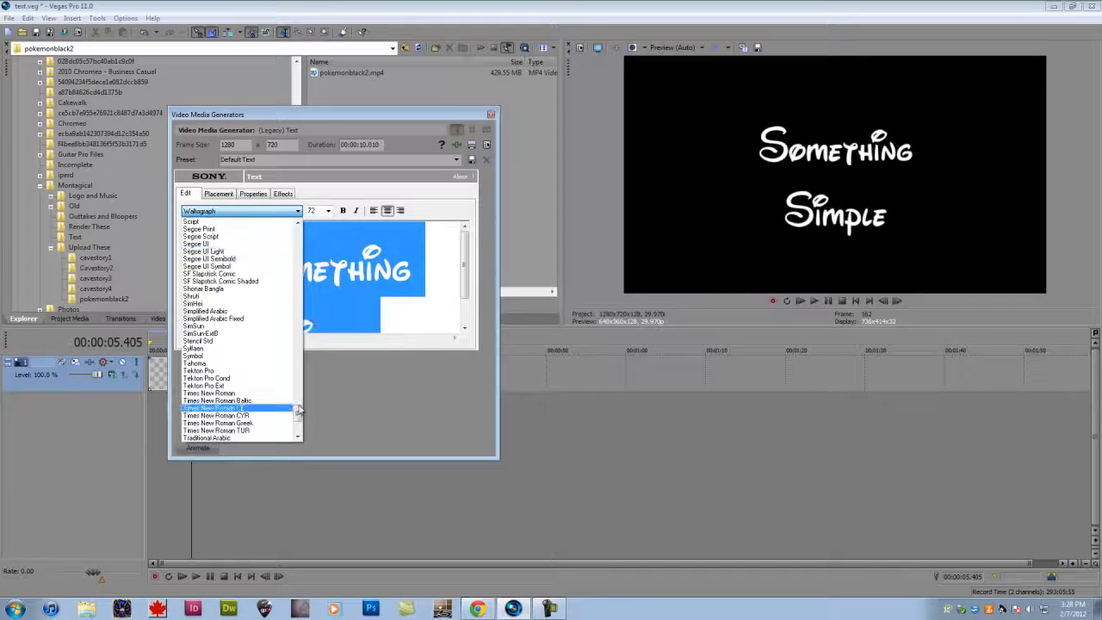
{"action": "left_click", "coordinate": [274, 236]}
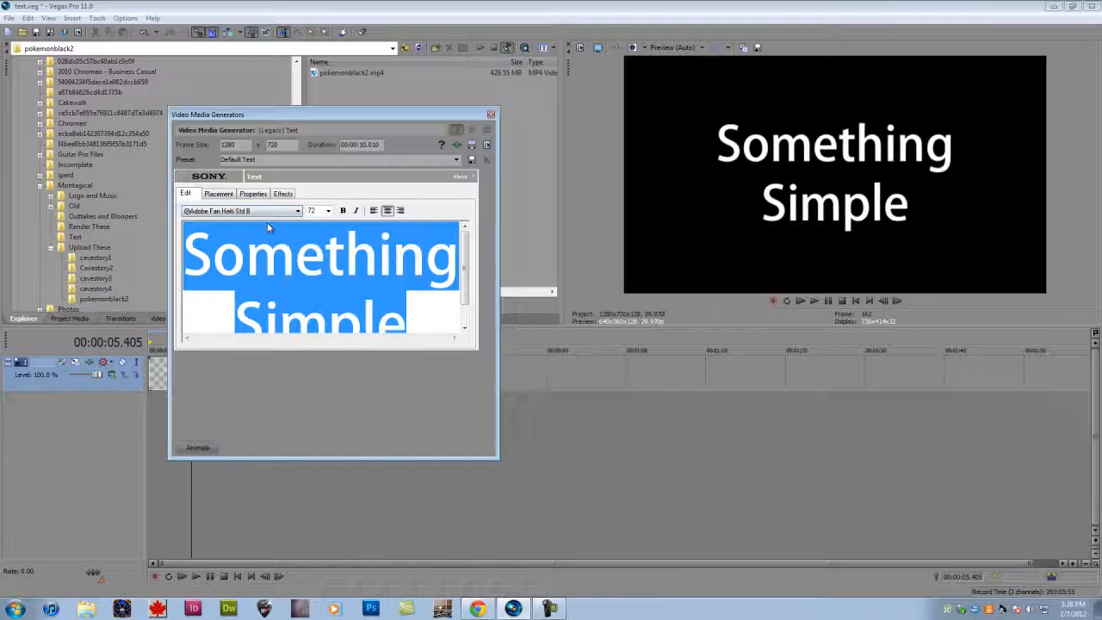
{"action": "key", "text": "Down"}
{"action": "key", "text": "Down"}
{"action": "key", "text": "Down"}
{"action": "key", "text": "Down"}
{"action": "key", "text": "Down"}
{"action": "key", "text": "Down"}
{"action": "key", "text": "Down"}
{"action": "key", "text": "Down"}
{"action": "key", "text": "Down"}
{"action": "key", "text": "Down"}
{"action": "key", "text": "Down"}
{"action": "key", "text": "Down"}
{"action": "key", "text": "Down"}
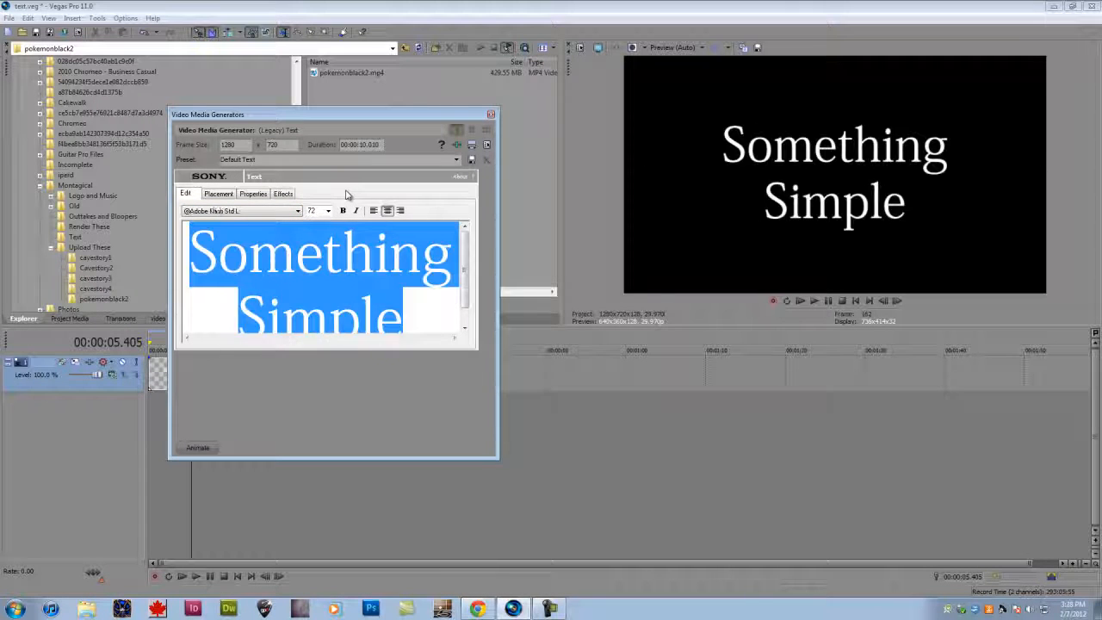
{"action": "key", "text": "Down"}
{"action": "key", "text": "Down"}
{"action": "key", "text": "Down"}
{"action": "key", "text": "Down"}
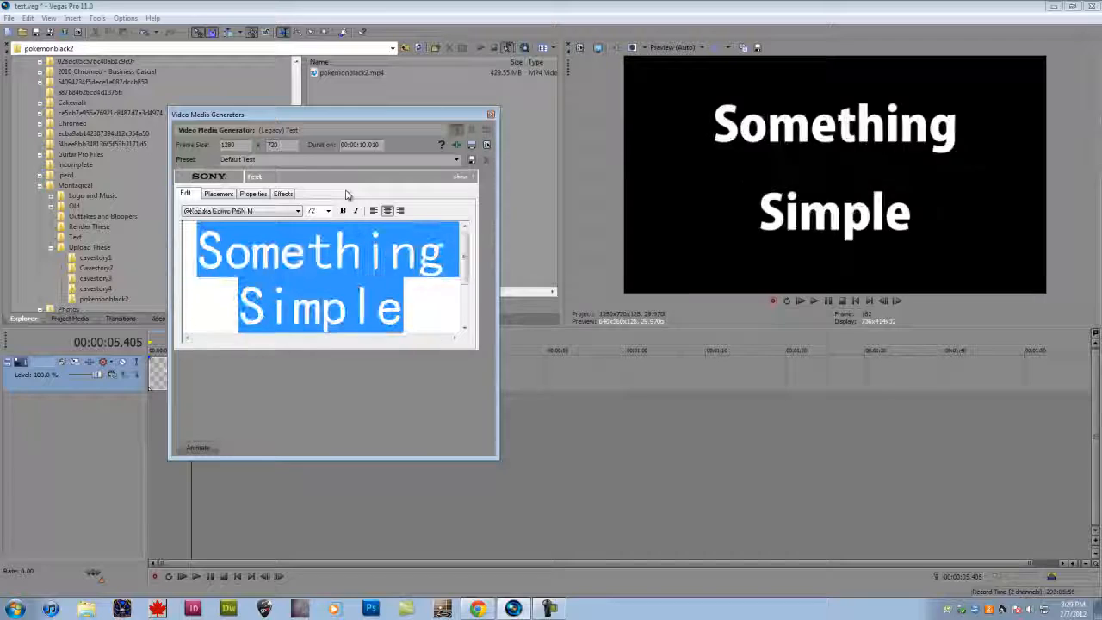
{"action": "key", "text": "Down"}
{"action": "key", "text": "Down"}
{"action": "key", "text": "Down"}
{"action": "key", "text": "Down"}
{"action": "key", "text": "Down"}
{"action": "key", "text": "Down"}
{"action": "key", "text": "Down"}
{"action": "key", "text": "Down"}
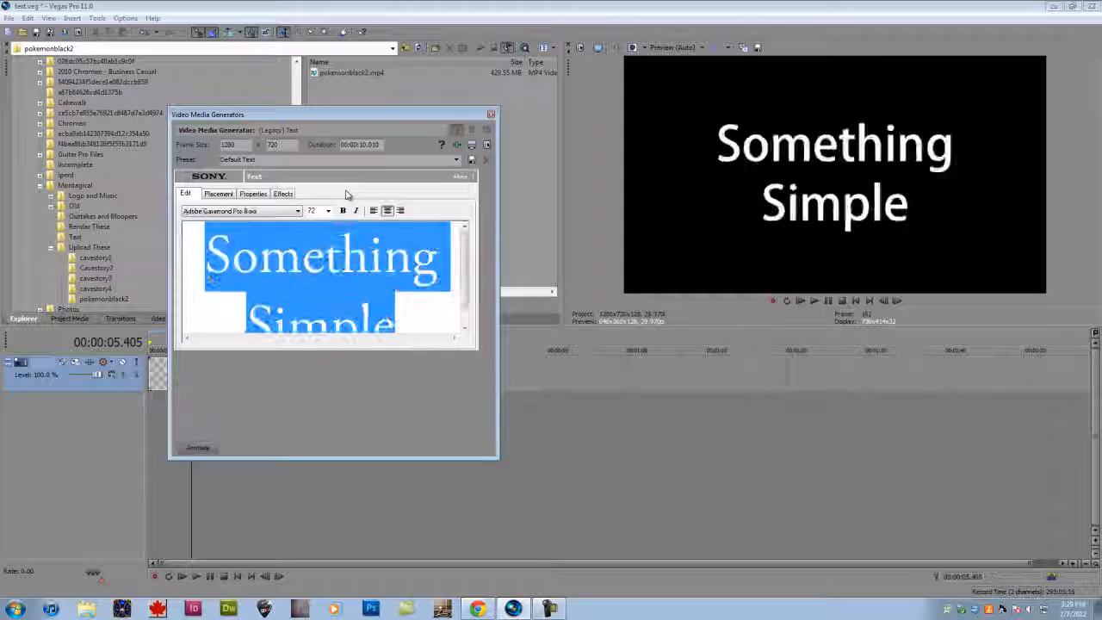
- Set the font of the whole text back to Waltograph
{"action": "left_click", "coordinate": [298, 210]}
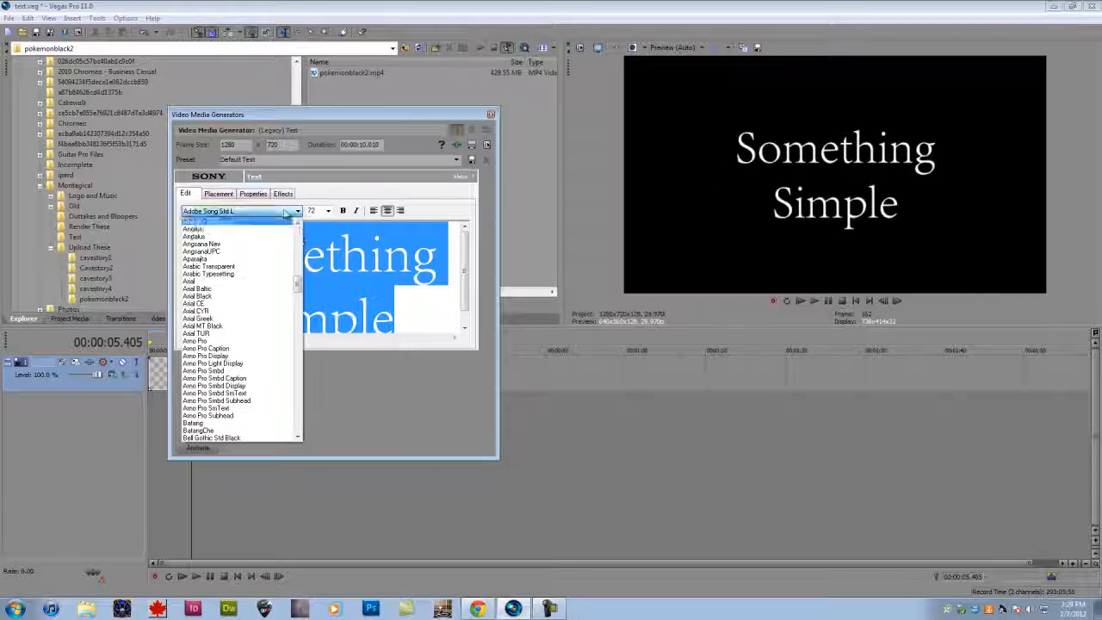
{"action": "scroll", "coordinate": [258, 387], "scroll_direction": "down", "scroll_amount": 15}
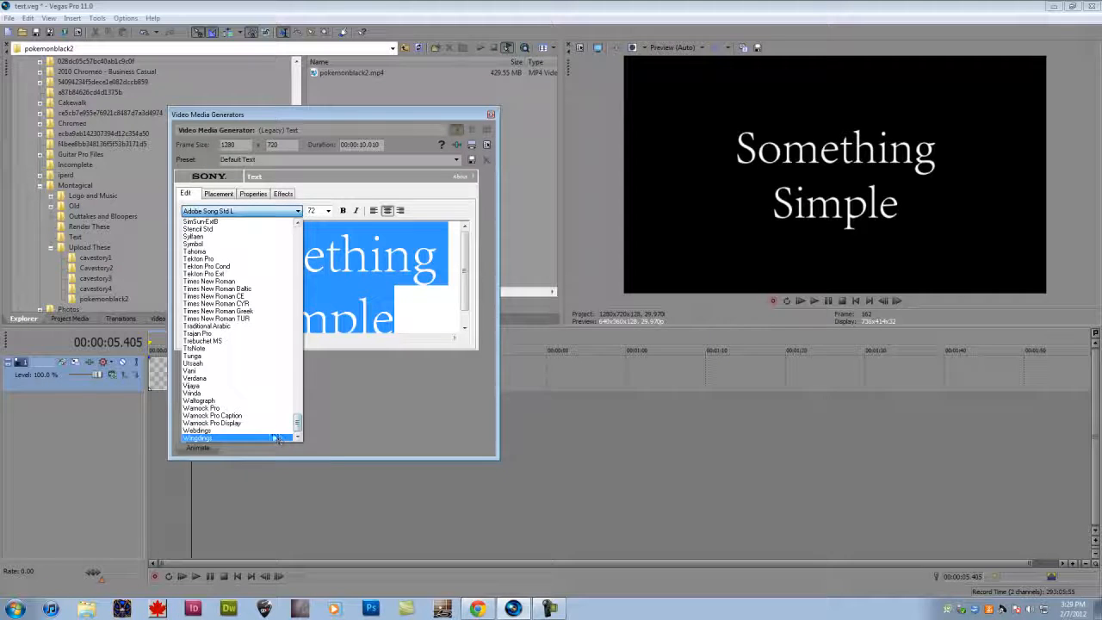
{"action": "left_click", "coordinate": [206, 401]}
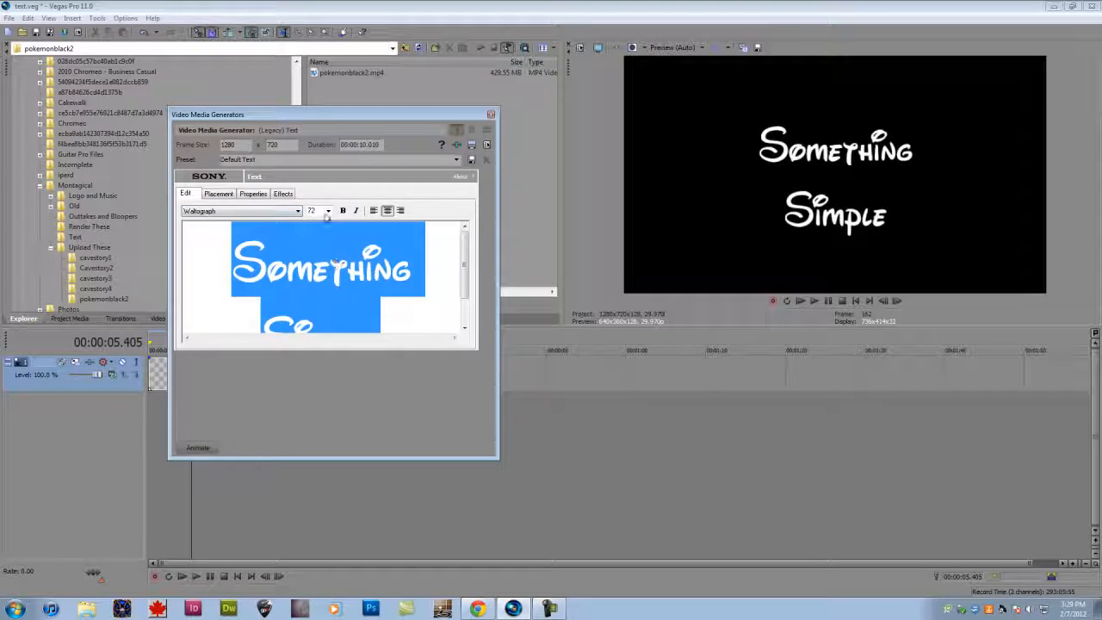
- View the font size options, try left and right alignment on the text, and return it to centre alignment
{"action": "left_click", "coordinate": [327, 210]}
{"action": "left_click", "coordinate": [328, 220]}
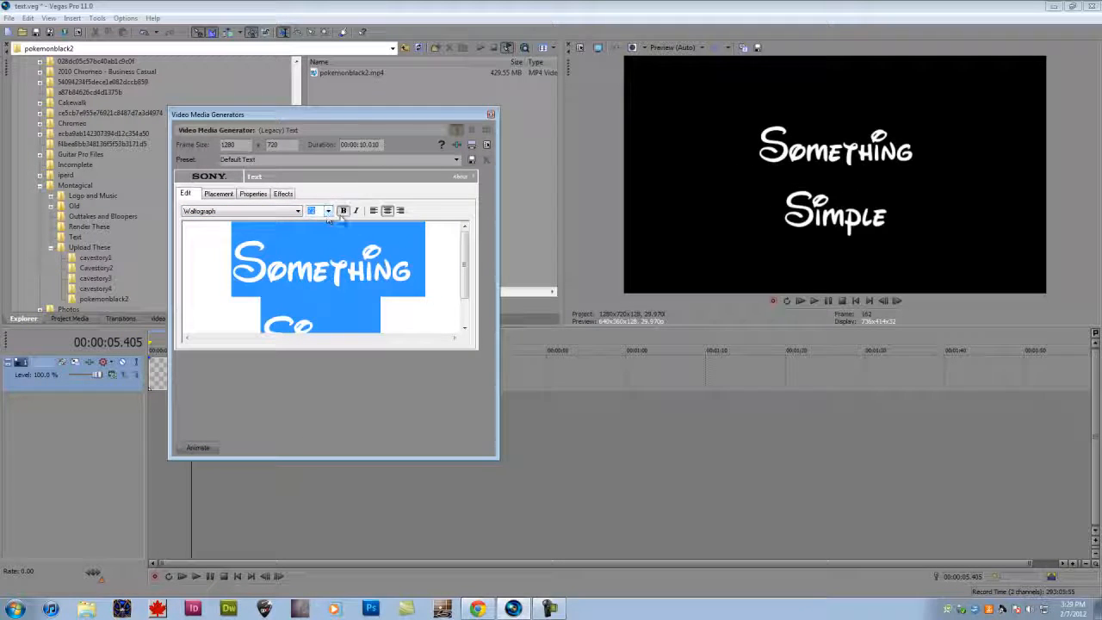
{"action": "left_click", "coordinate": [373, 210]}
{"action": "left_click", "coordinate": [400, 211]}
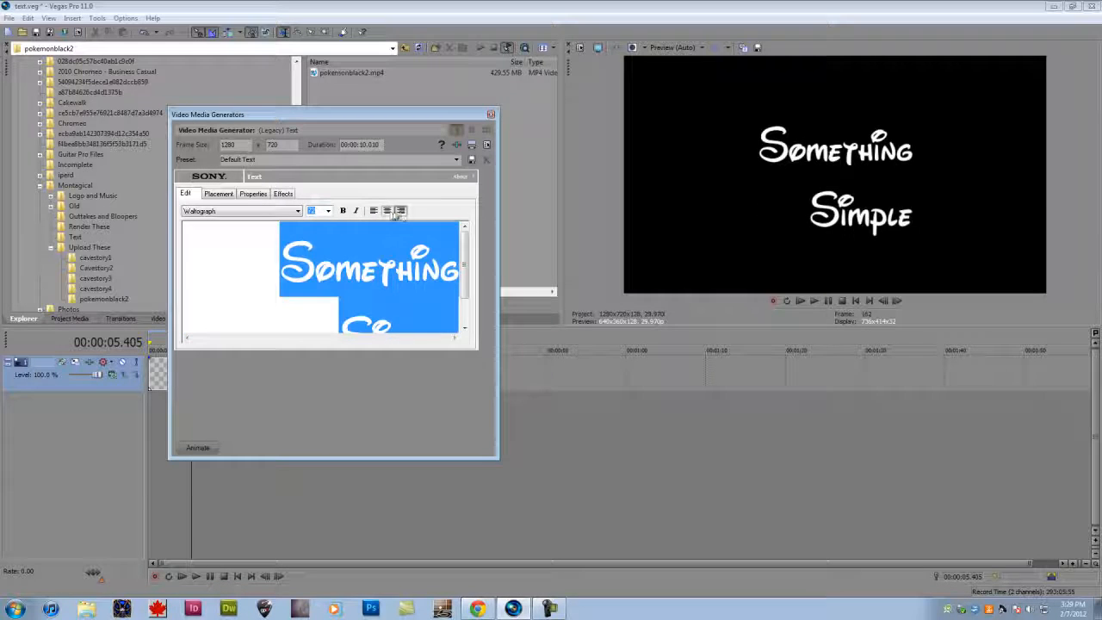
{"action": "left_click", "coordinate": [387, 212]}
{"action": "left_click", "coordinate": [374, 212]}
{"action": "left_click", "coordinate": [389, 211]}
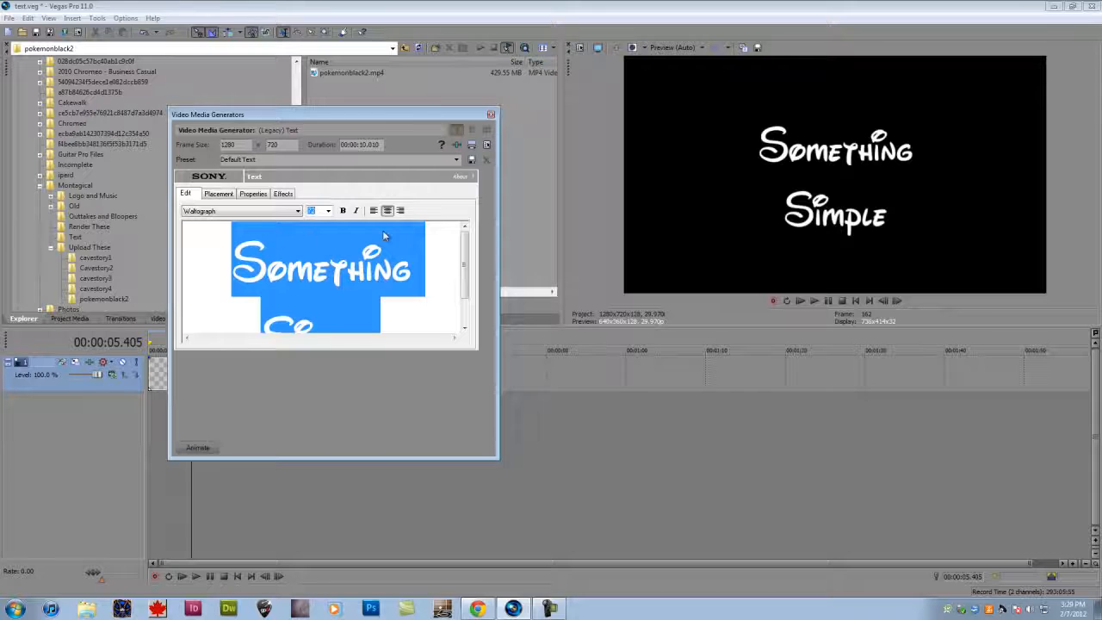
- Offset the text placement to about X 0.018, Y -0.039 and reset it, then move it once more and undo
{"action": "left_click", "coordinate": [231, 196]}
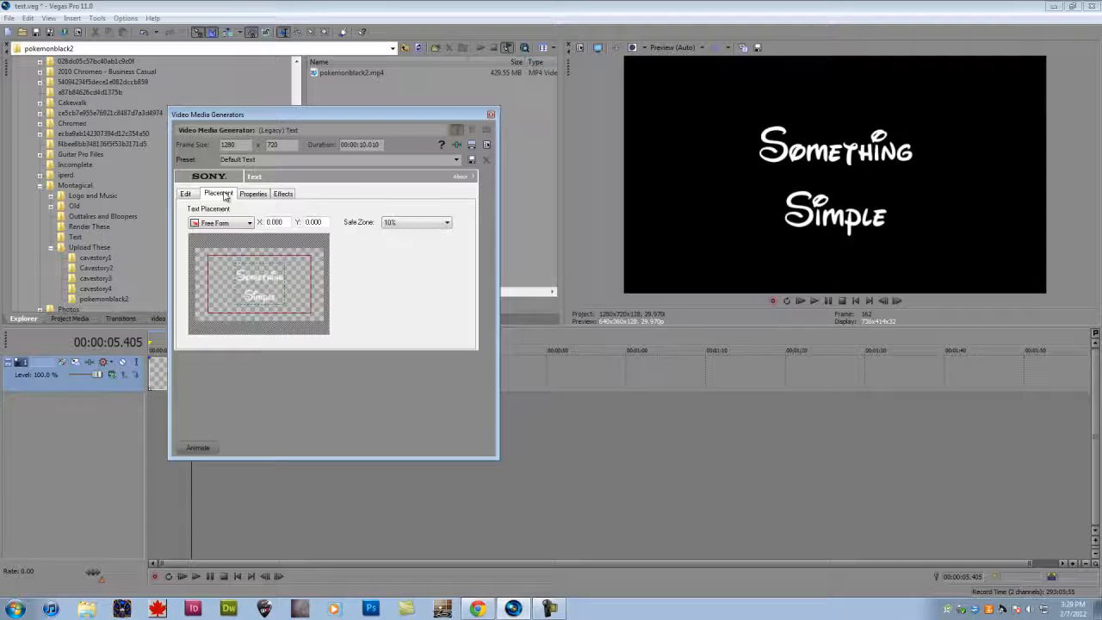
{"action": "mouse_move", "coordinate": [241, 288]}
{"action": "left_mouse_down"}
{"action": "mouse_move", "coordinate": [229, 275]}
{"action": "mouse_move", "coordinate": [242, 286]}
{"action": "mouse_move", "coordinate": [212, 301]}
{"action": "mouse_move", "coordinate": [244, 301]}
{"action": "mouse_move", "coordinate": [258, 280]}
{"action": "left_mouse_up"}
{"action": "right_click", "coordinate": [275, 277]}
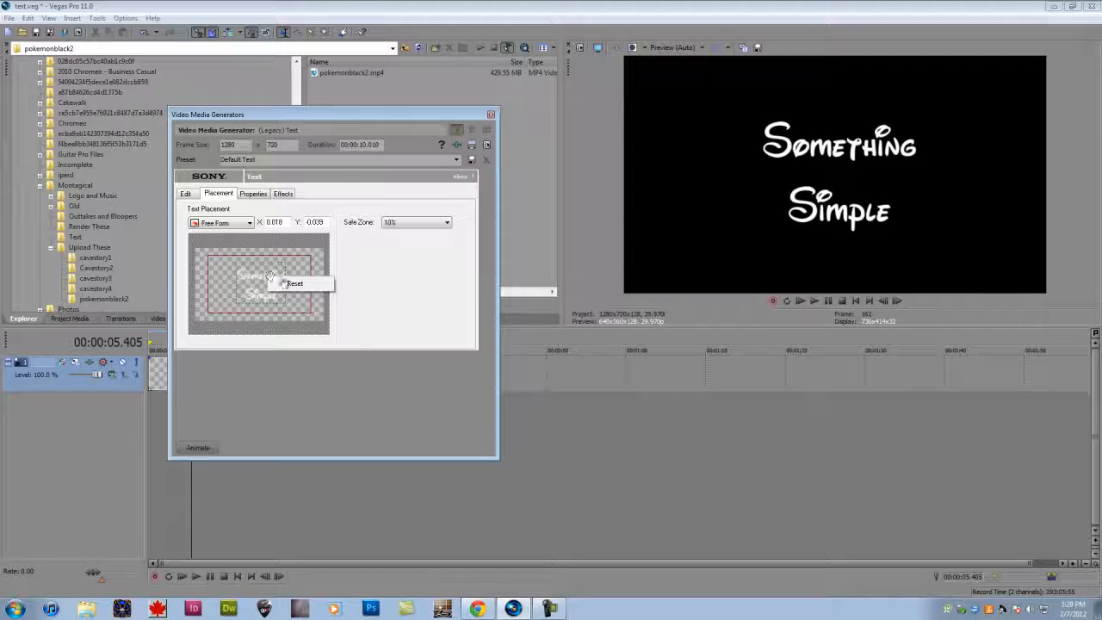
{"action": "left_click", "coordinate": [293, 287]}
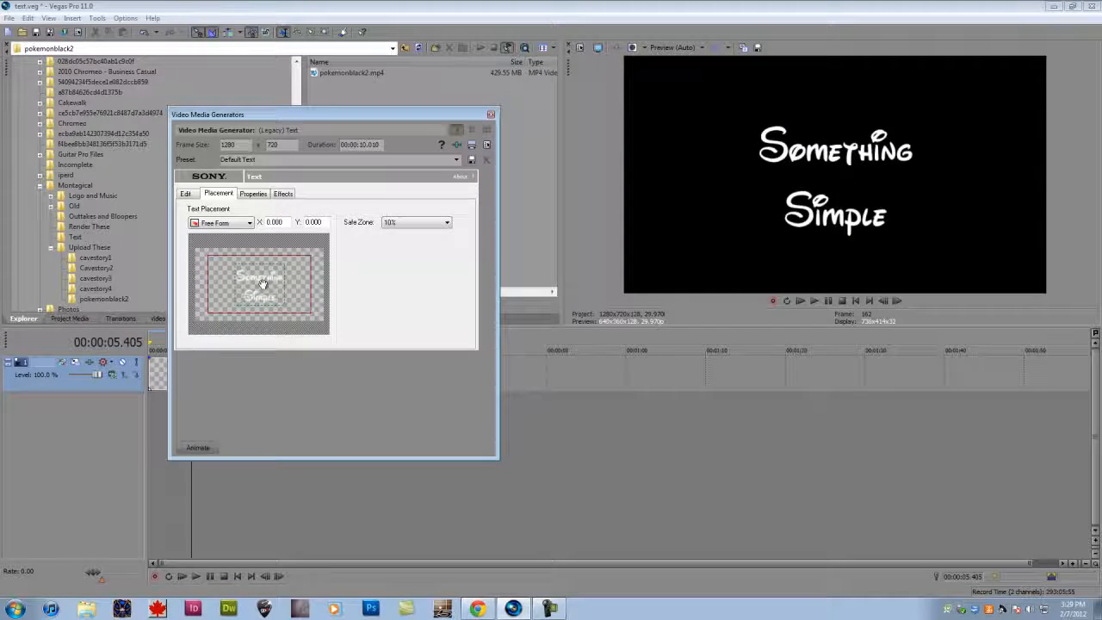
{"action": "mouse_move", "coordinate": [263, 284]}
{"action": "left_mouse_down"}
{"action": "mouse_move", "coordinate": [225, 300]}
{"action": "mouse_move", "coordinate": [281, 282]}
{"action": "left_mouse_up"}
{"action": "key", "text": "ctrl+z"}
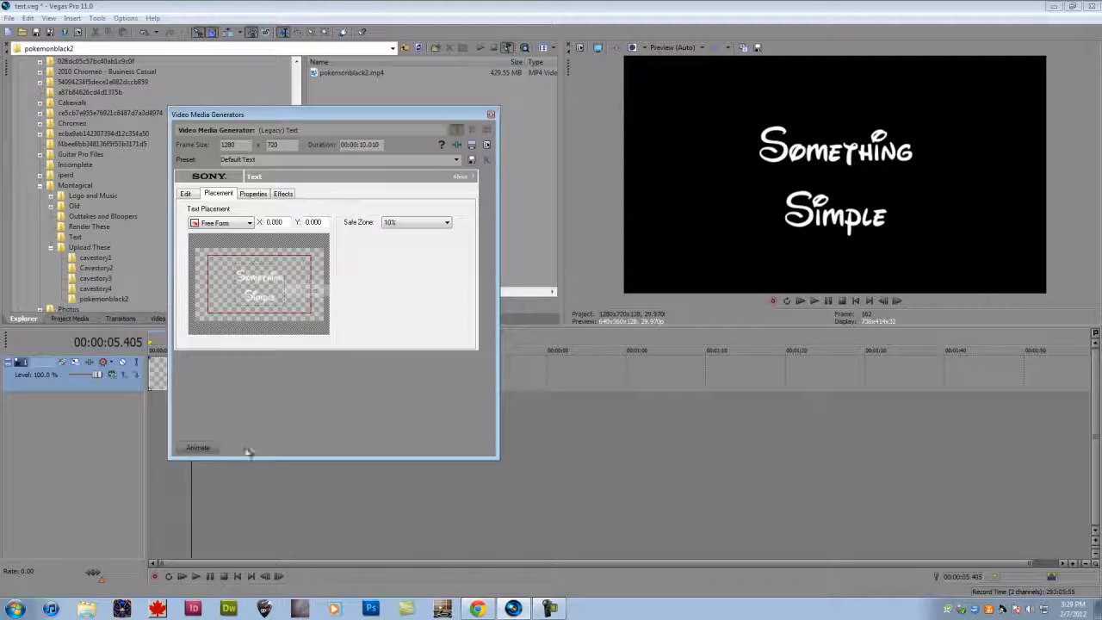
- Show the generator's keyframe timeline, move the text to about X 0.080, Y 0.008 at 00:00:05.405 and reset its placement
{"action": "left_click", "coordinate": [197, 449]}
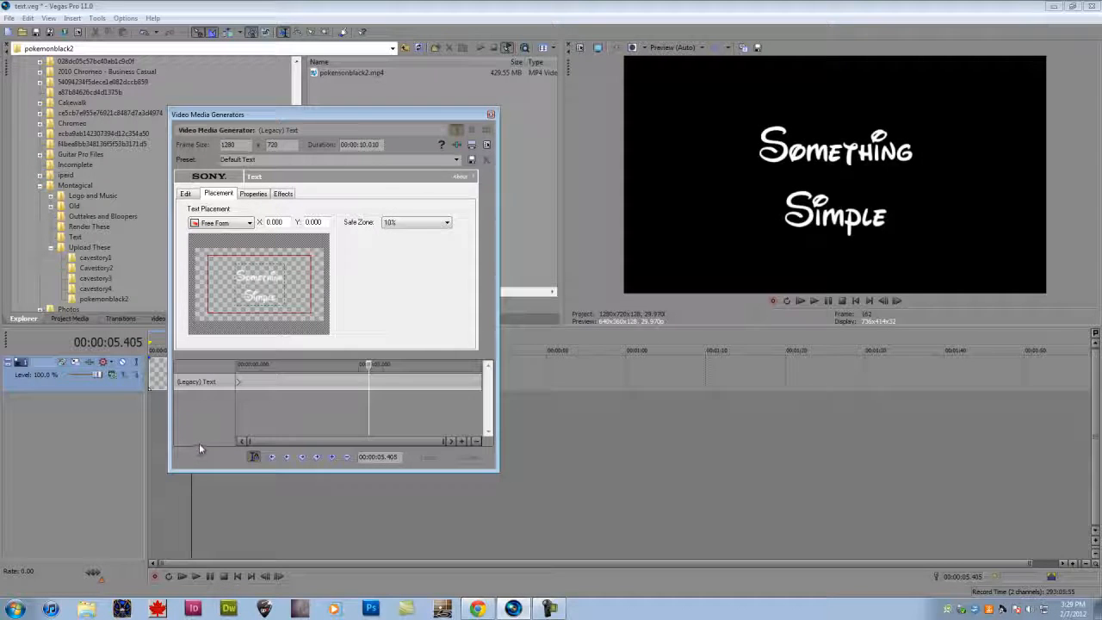
{"action": "mouse_move", "coordinate": [256, 292]}
{"action": "left_mouse_down"}
{"action": "mouse_move", "coordinate": [224, 311]}
{"action": "mouse_move", "coordinate": [262, 292]}
{"action": "left_mouse_up"}
{"action": "right_click", "coordinate": [262, 289]}
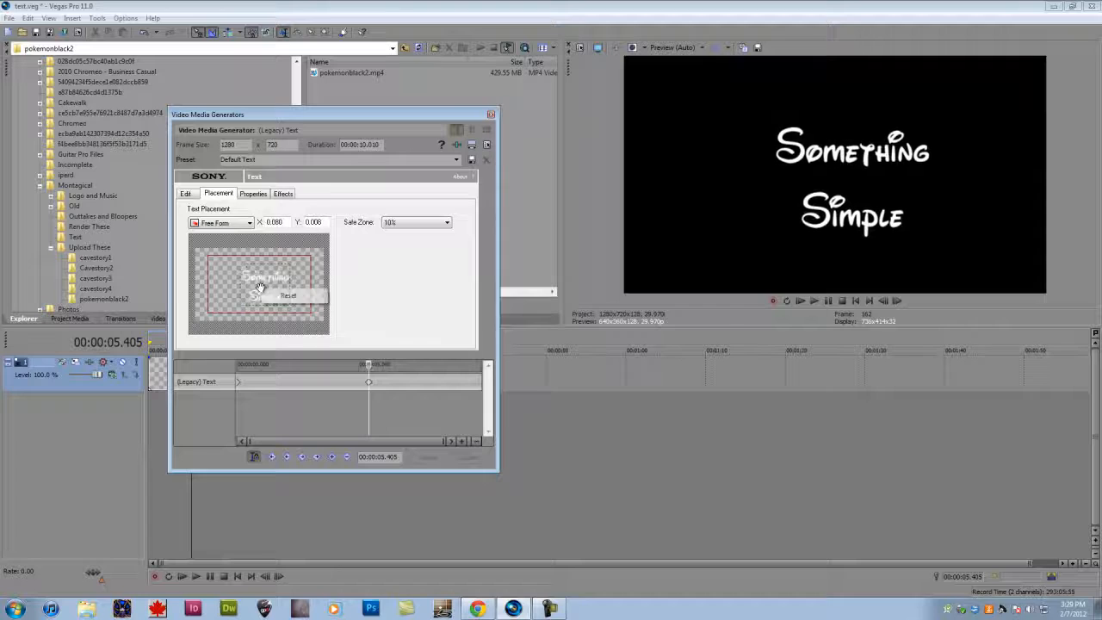
{"action": "left_click", "coordinate": [274, 294]}
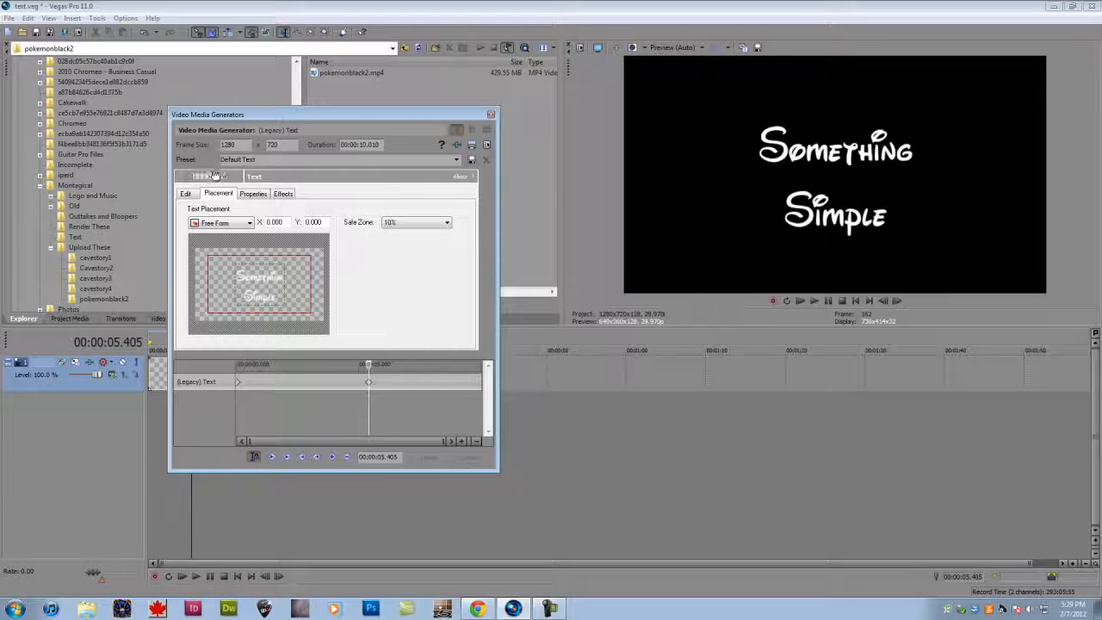
- Try a lower opacity on the text colour and restore its alpha to 255
{"action": "left_click", "coordinate": [255, 194]}
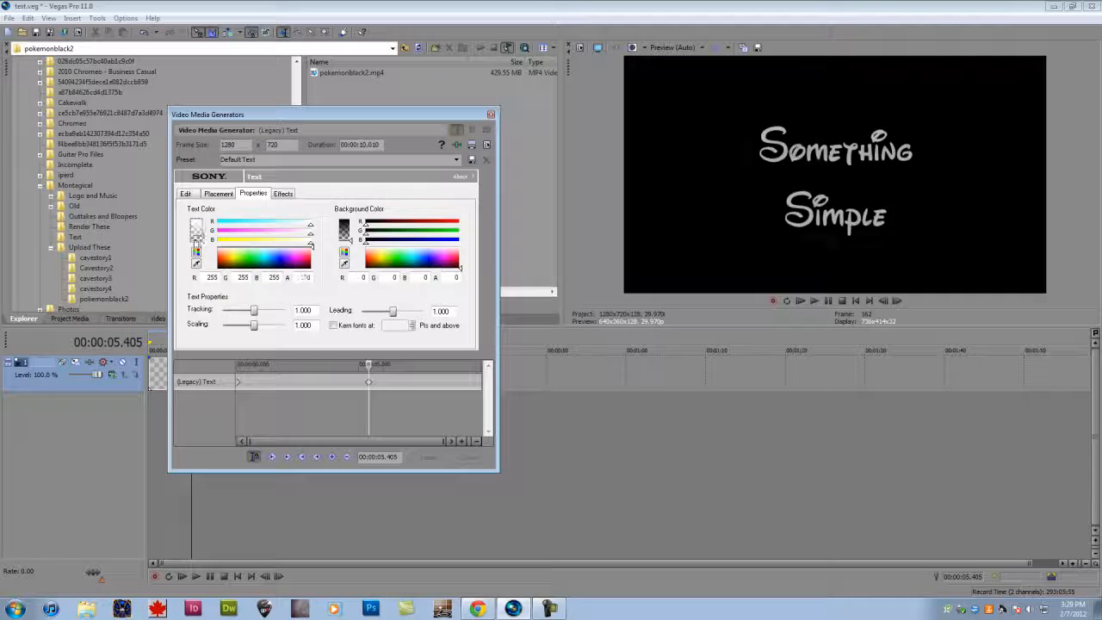
{"action": "left_click_drag", "start_coordinate": [198, 237], "coordinate": [200, 193]}
{"action": "left_click_drag", "start_coordinate": [289, 222], "coordinate": [347, 248]}
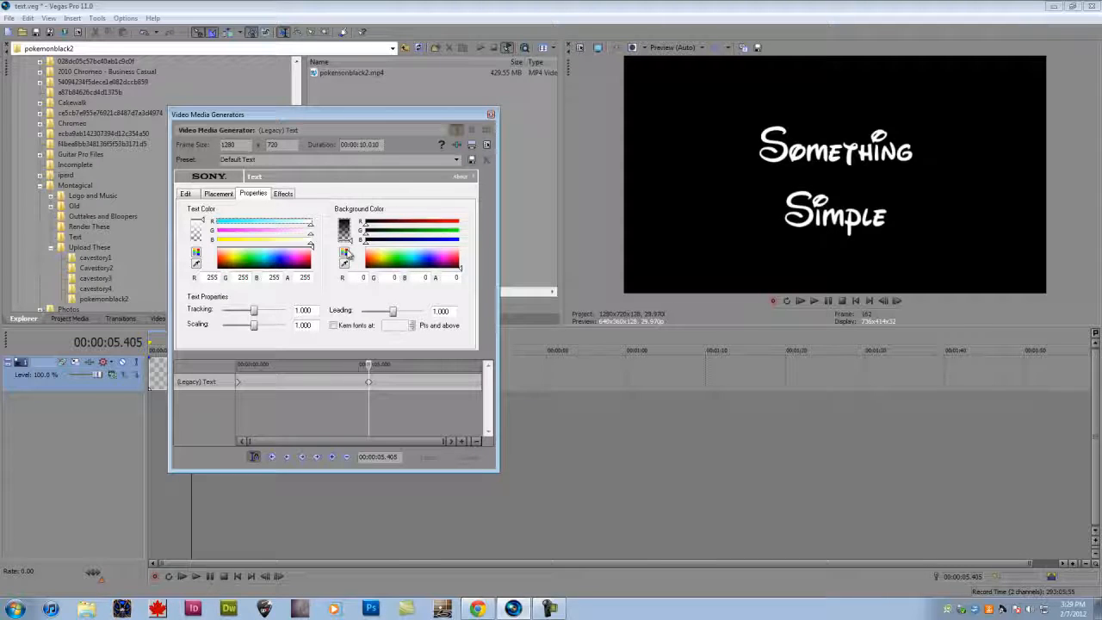
- Raise the background colour's alpha to 255, try a fully red background and return the background to black
{"action": "left_click_drag", "start_coordinate": [348, 250], "coordinate": [353, 238]}
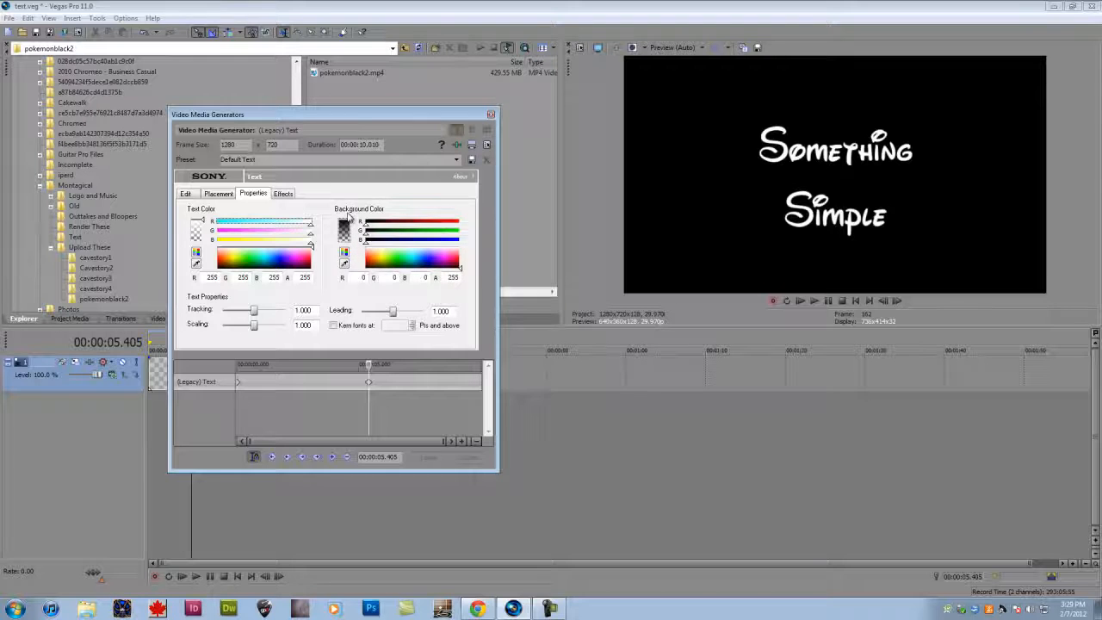
{"action": "left_click_drag", "start_coordinate": [366, 223], "coordinate": [474, 229]}
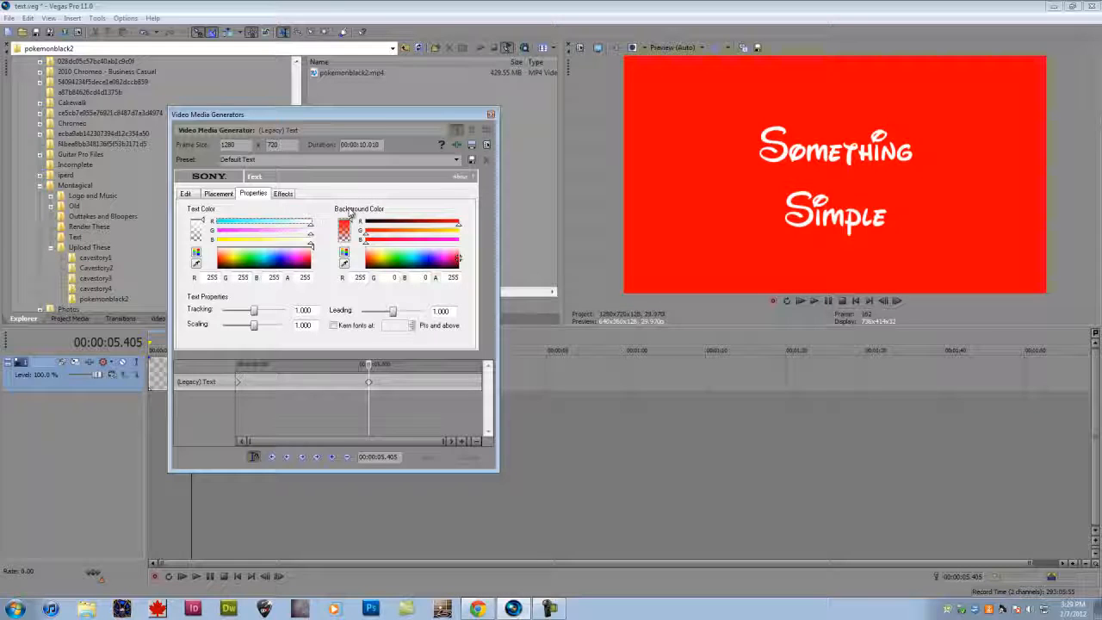
{"action": "mouse_move", "coordinate": [347, 222]}
{"action": "left_mouse_down"}
{"action": "mouse_move", "coordinate": [339, 284]}
{"action": "mouse_move", "coordinate": [350, 213]}
{"action": "left_mouse_up"}
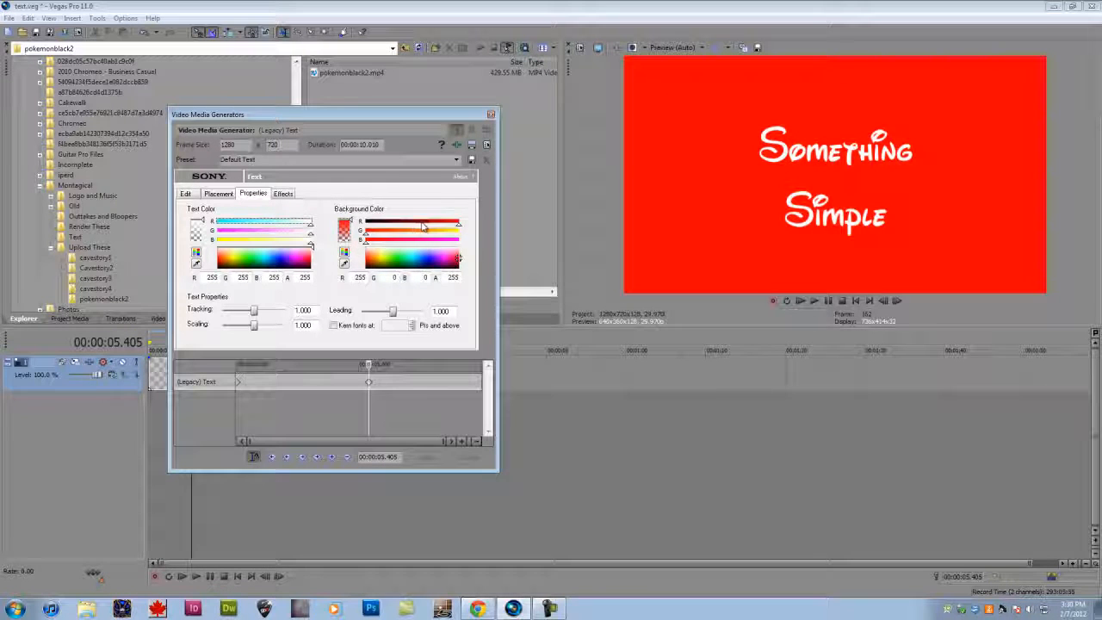
{"action": "left_click_drag", "start_coordinate": [424, 226], "coordinate": [364, 228]}
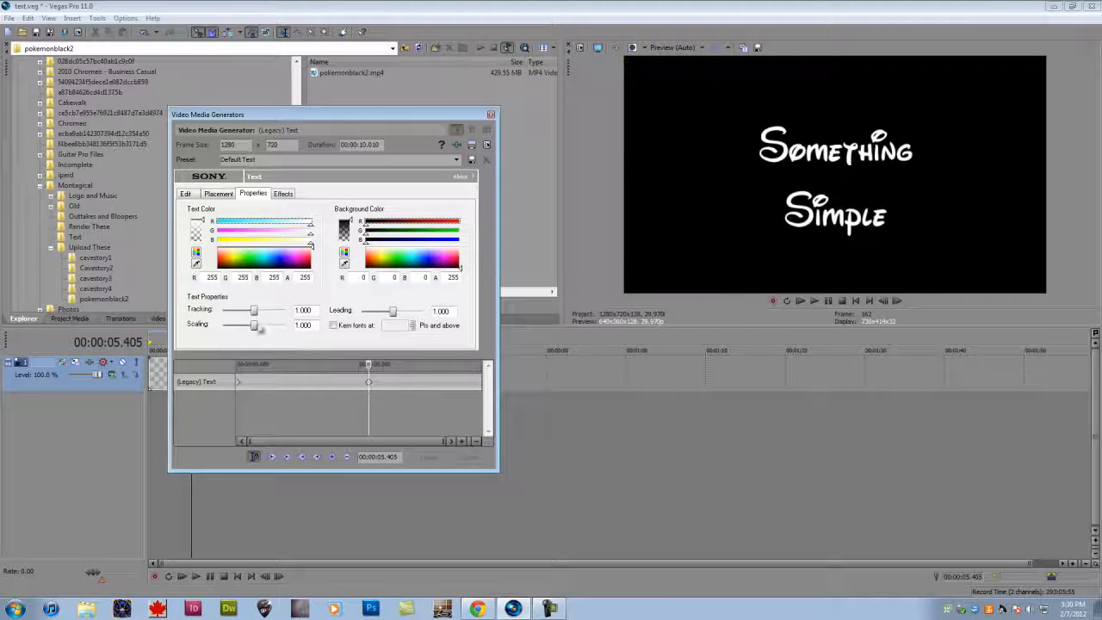
- Try scaling the text down to 0.000 and back to 1.000, and reduce the leading to about 0.629
{"action": "mouse_move", "coordinate": [256, 326]}
{"action": "left_mouse_down"}
{"action": "mouse_move", "coordinate": [199, 332]}
{"action": "mouse_move", "coordinate": [292, 335]}
{"action": "mouse_move", "coordinate": [258, 331]}
{"action": "left_mouse_up"}
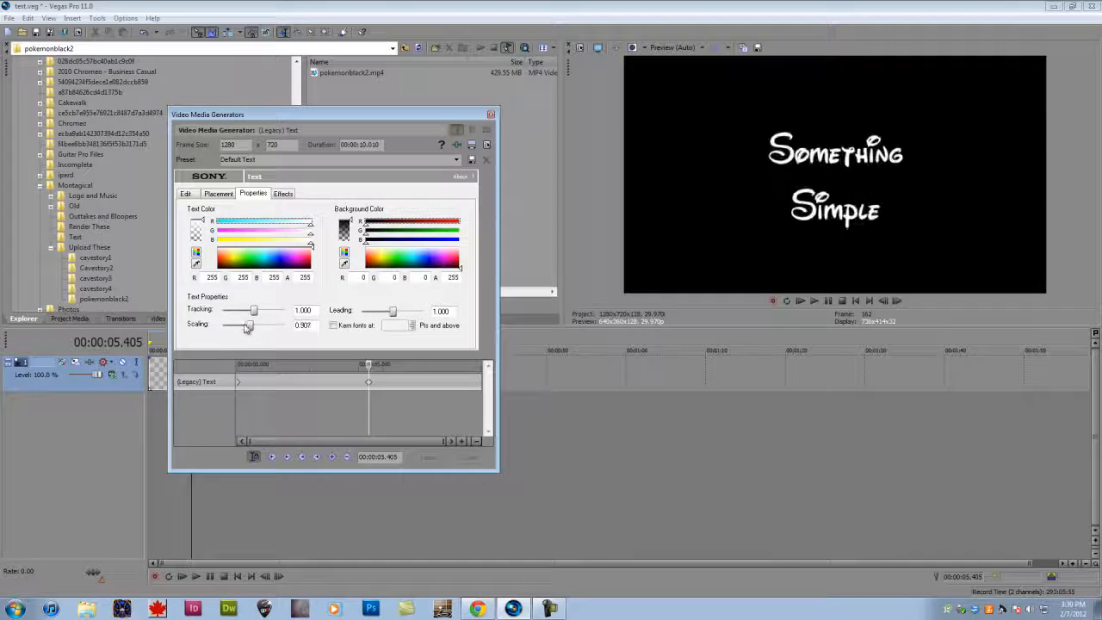
{"action": "left_click_drag", "start_coordinate": [254, 326], "coordinate": [225, 326]}
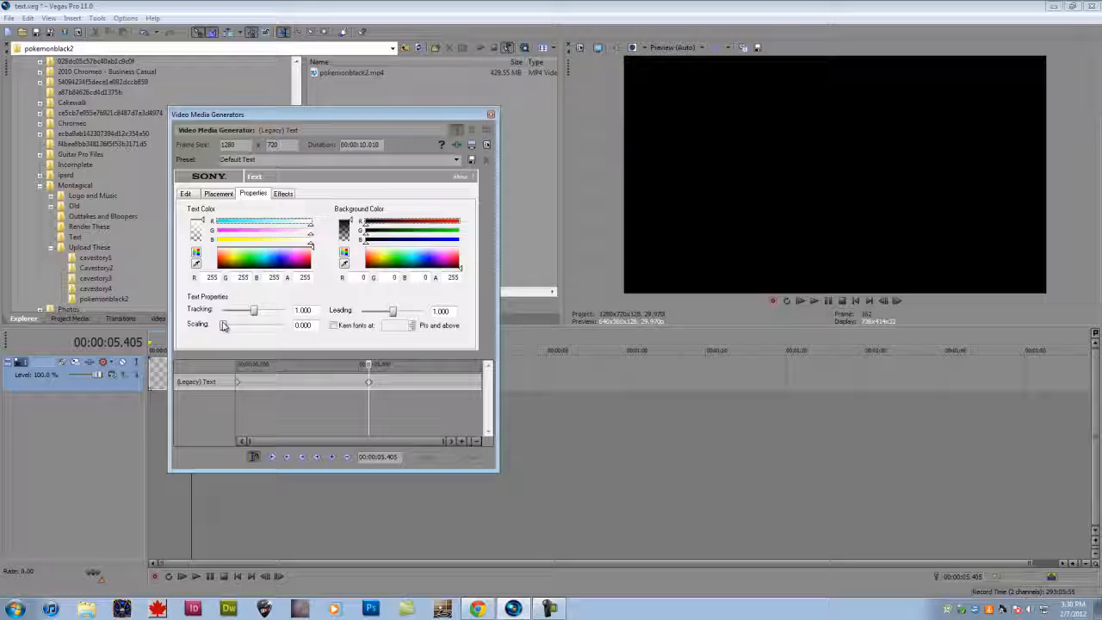
{"action": "left_click_drag", "start_coordinate": [223, 325], "coordinate": [282, 326]}
{"action": "left_click_drag", "start_coordinate": [184, 325], "coordinate": [255, 317]}
{"action": "mouse_move", "coordinate": [392, 312]}
{"action": "left_mouse_down"}
{"action": "mouse_move", "coordinate": [368, 315]}
{"action": "mouse_move", "coordinate": [382, 310]}
{"action": "left_mouse_up"}
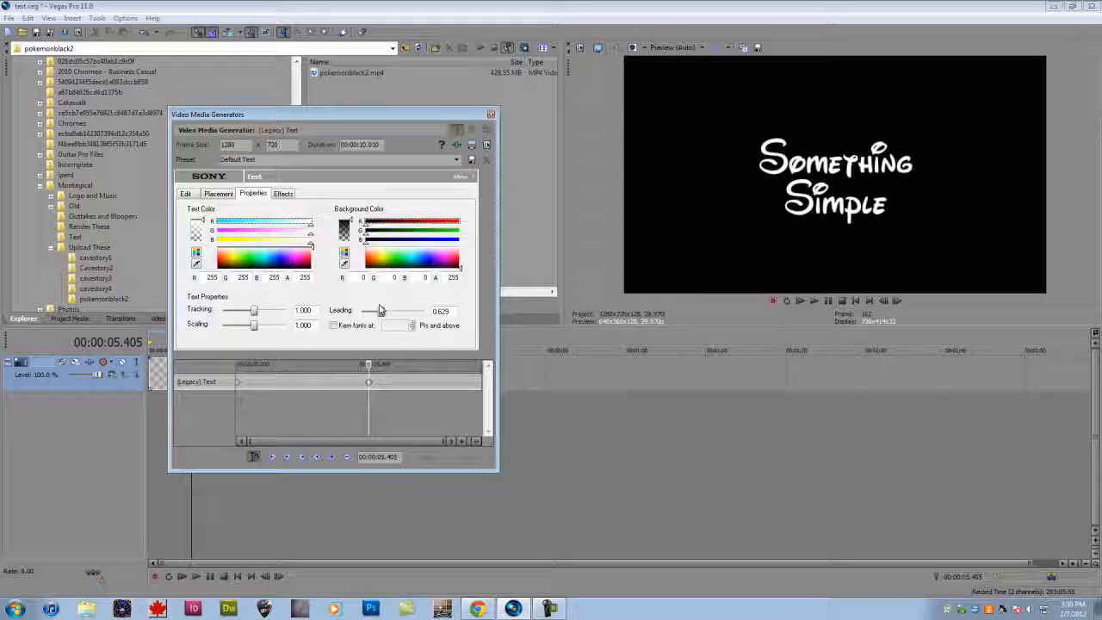
- Look up the text generator's online help on the Properties tab, read the font kerning description and close the help
{"action": "left_click", "coordinate": [473, 177]}
{"action": "scroll", "coordinate": [402, 241], "scroll_direction": "down", "scroll_amount": 2}
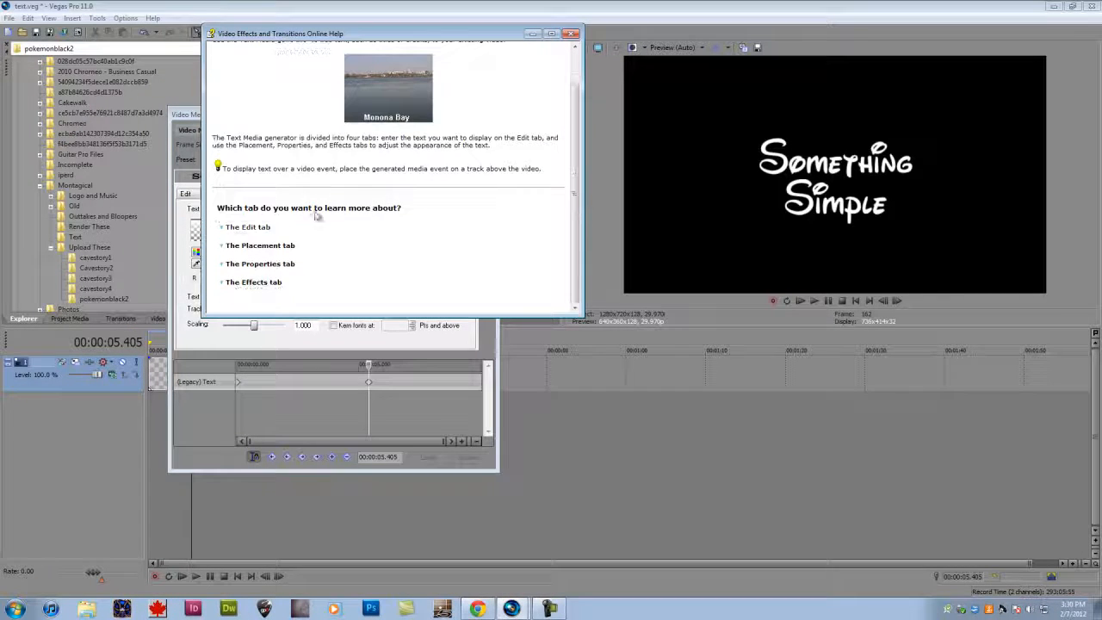
{"action": "left_click", "coordinate": [260, 263]}
{"action": "scroll", "coordinate": [355, 258], "scroll_direction": "down", "scroll_amount": 5}
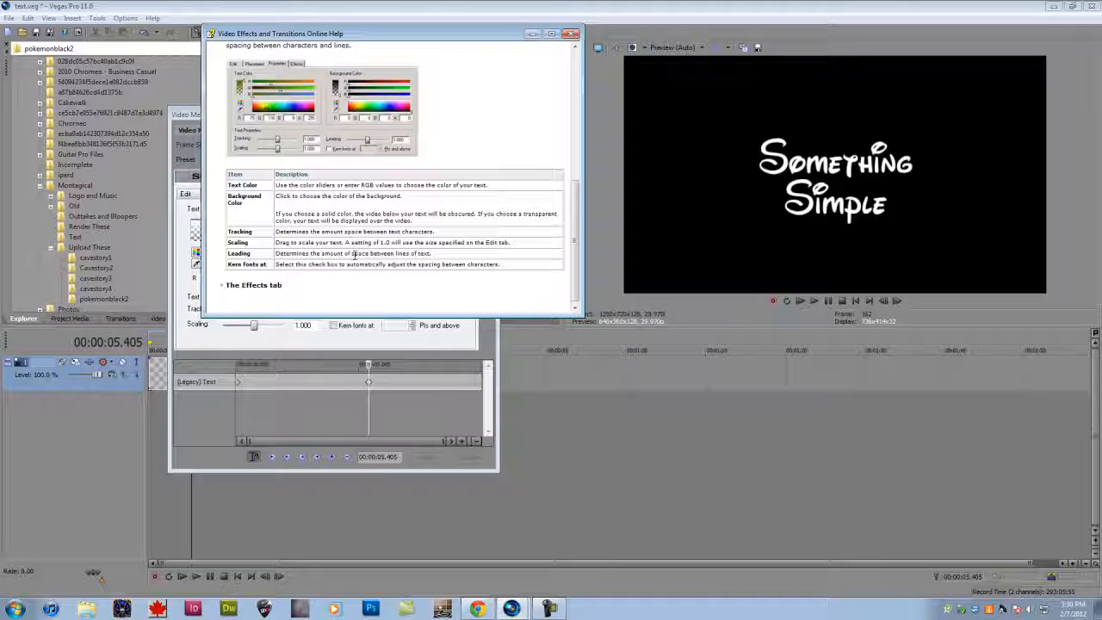
{"action": "left_click_drag", "start_coordinate": [345, 268], "coordinate": [504, 270]}
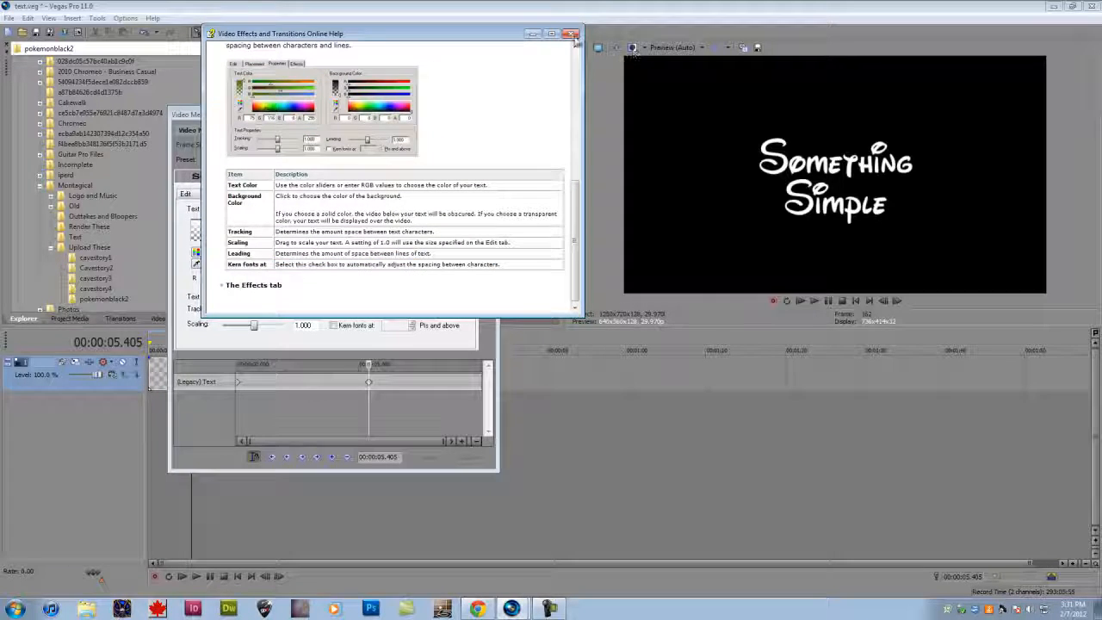
{"action": "left_click", "coordinate": [572, 33]}
- Try font kerning at 6 points, leading of about 1.111 and wider tracking, and restore these text properties to their defaults
{"action": "left_click", "coordinate": [371, 382]}
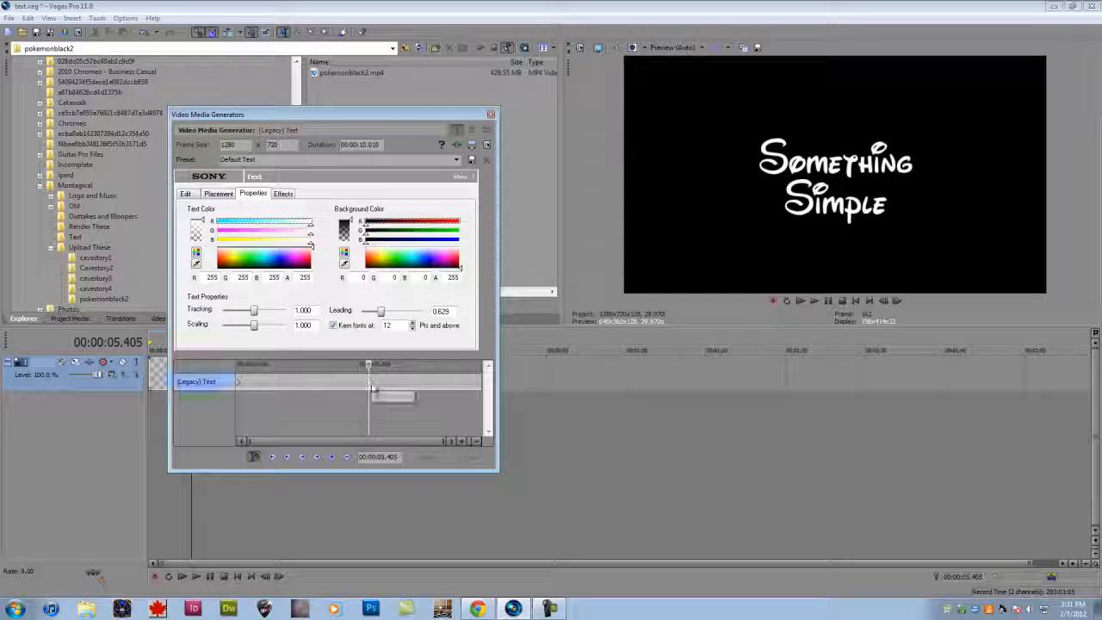
{"action": "mouse_move", "coordinate": [381, 311]}
{"action": "left_mouse_down"}
{"action": "mouse_move", "coordinate": [407, 315]}
{"action": "mouse_move", "coordinate": [395, 312]}
{"action": "left_mouse_up"}
{"action": "left_click", "coordinate": [361, 327]}
{"action": "left_click", "coordinate": [362, 326]}
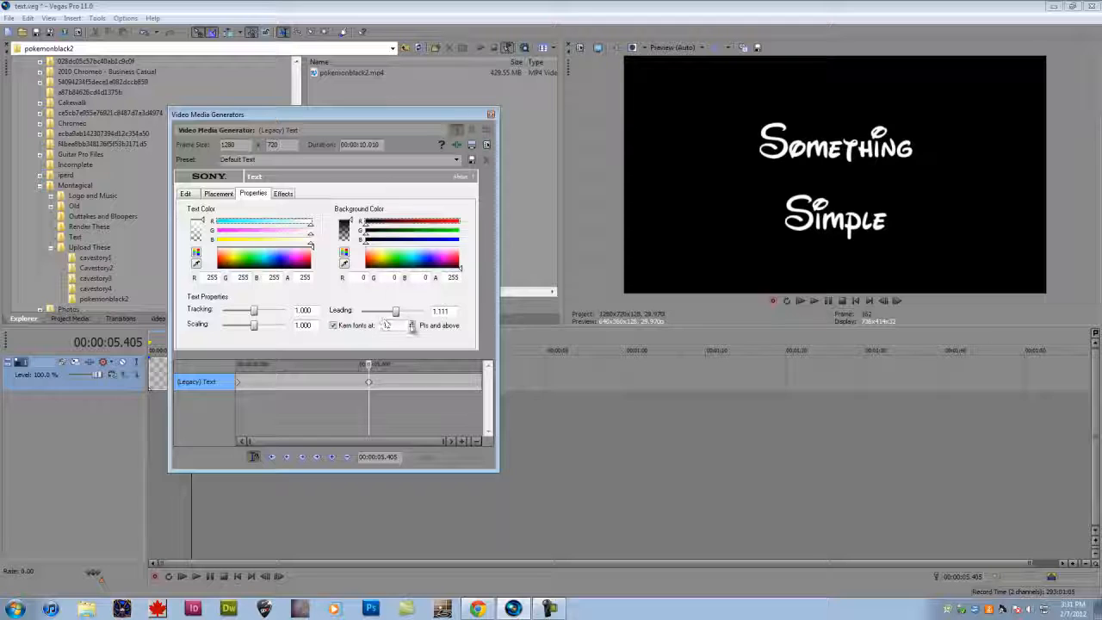
{"action": "left_click", "coordinate": [411, 327]}
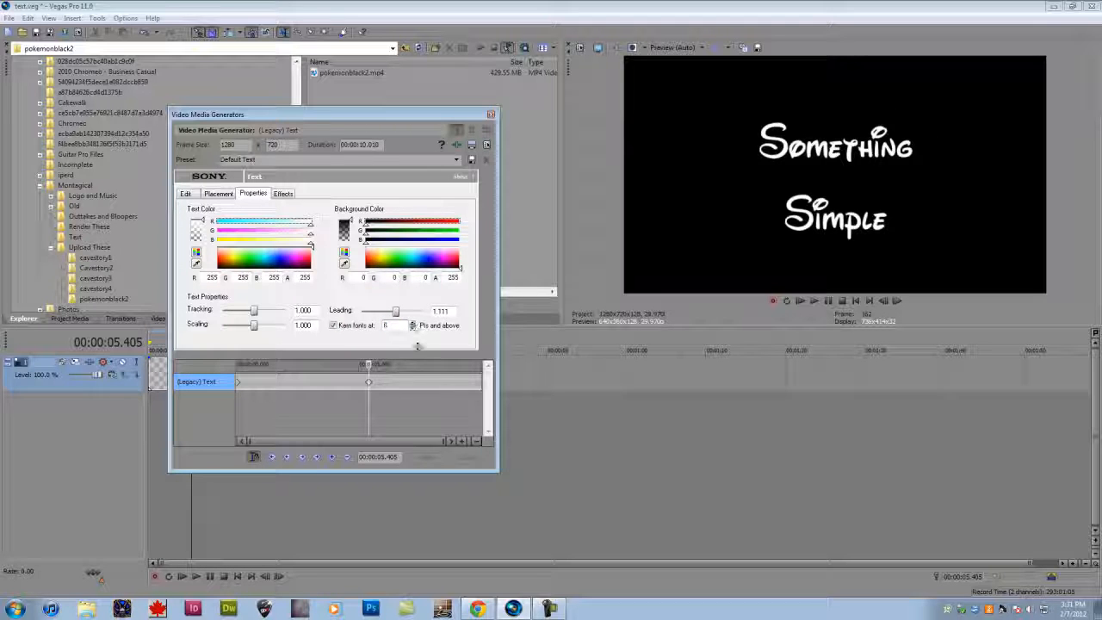
{"action": "left_click_drag", "start_coordinate": [417, 346], "coordinate": [409, 299]}
{"action": "left_click", "coordinate": [337, 325]}
{"action": "double_click", "coordinate": [398, 314]}
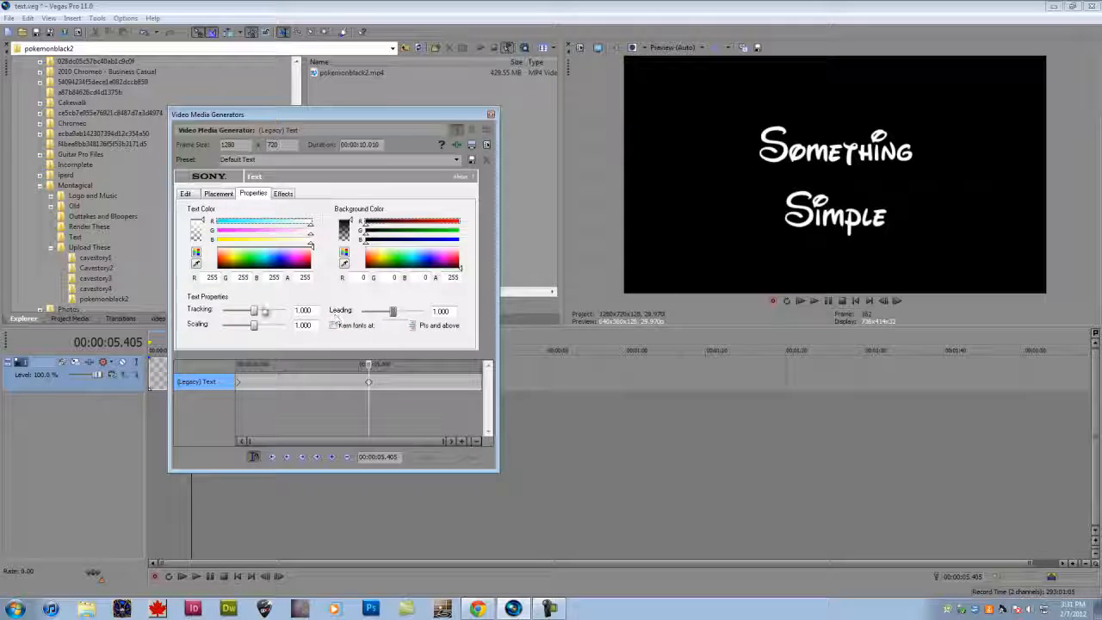
{"action": "left_click_drag", "start_coordinate": [255, 311], "coordinate": [268, 313]}
{"action": "double_click", "coordinate": [267, 313]}
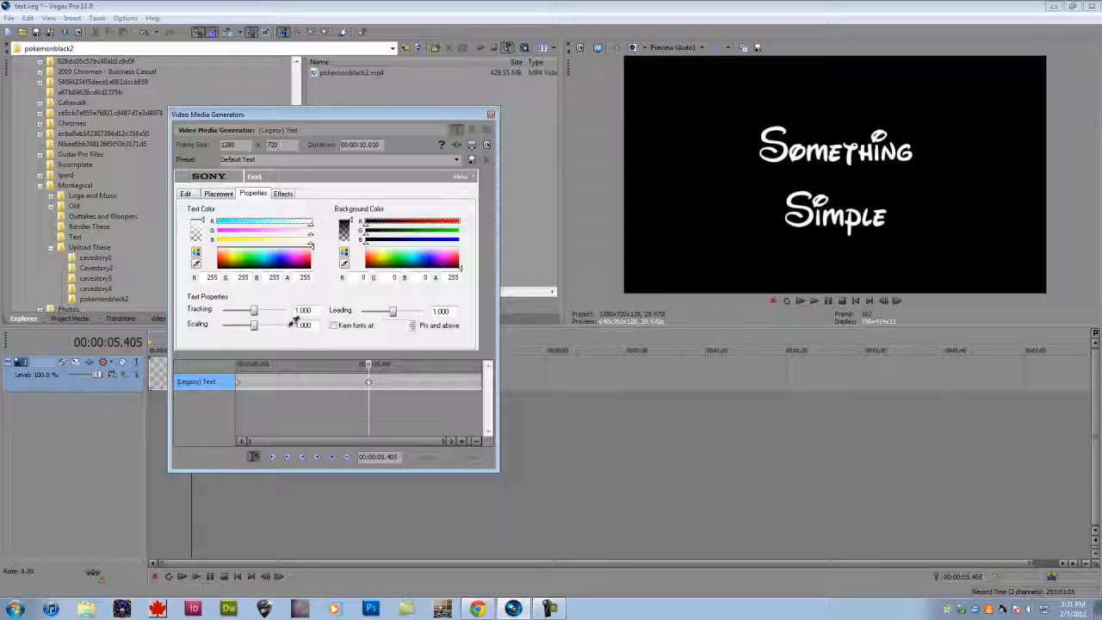
- Draw a yellow outline around the text with a feather of about 0.054 and a width of about 0.427
{"action": "left_click", "coordinate": [283, 193]}
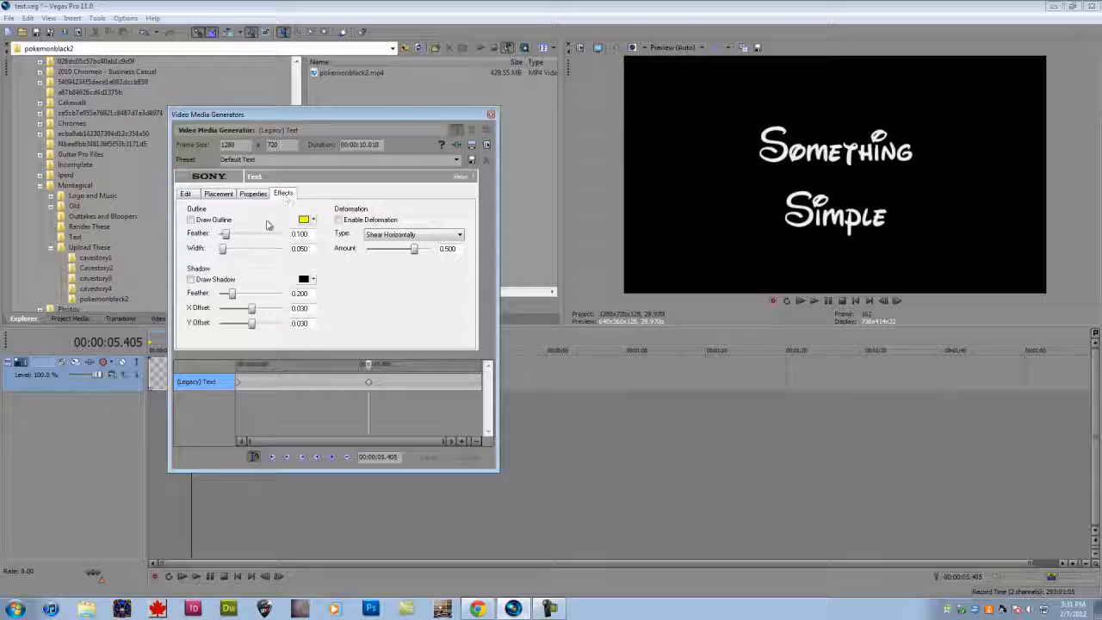
{"action": "left_click", "coordinate": [191, 219]}
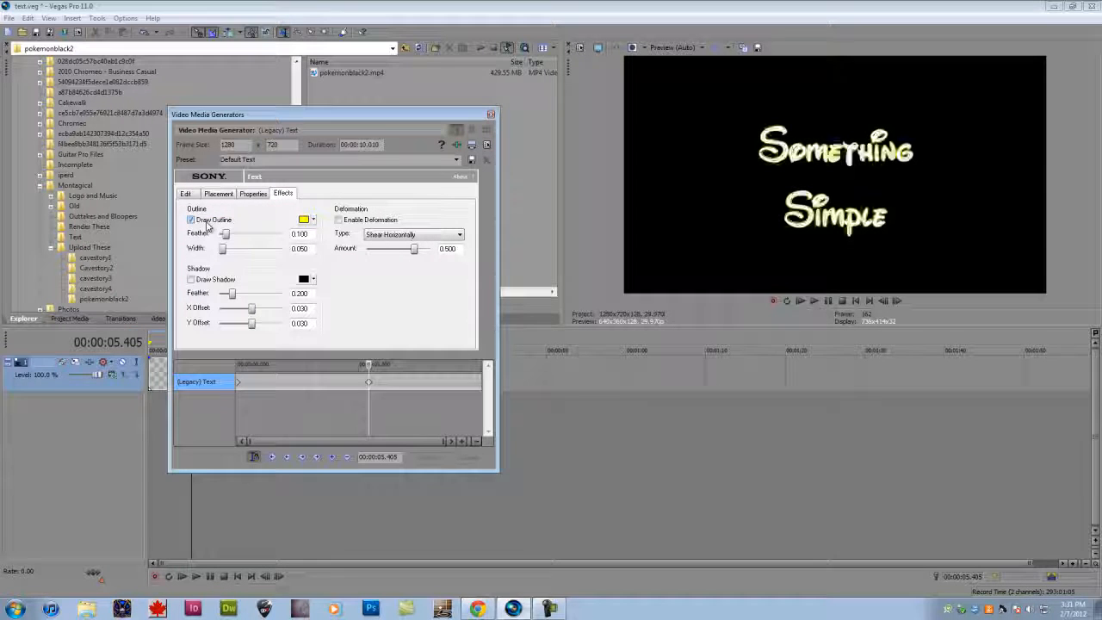
{"action": "left_click_drag", "start_coordinate": [229, 234], "coordinate": [246, 249]}
- Try a text shadow with feather about 0.454 and X offset about -0.619, and turn off both shadow and outline
{"action": "left_click", "coordinate": [216, 280]}
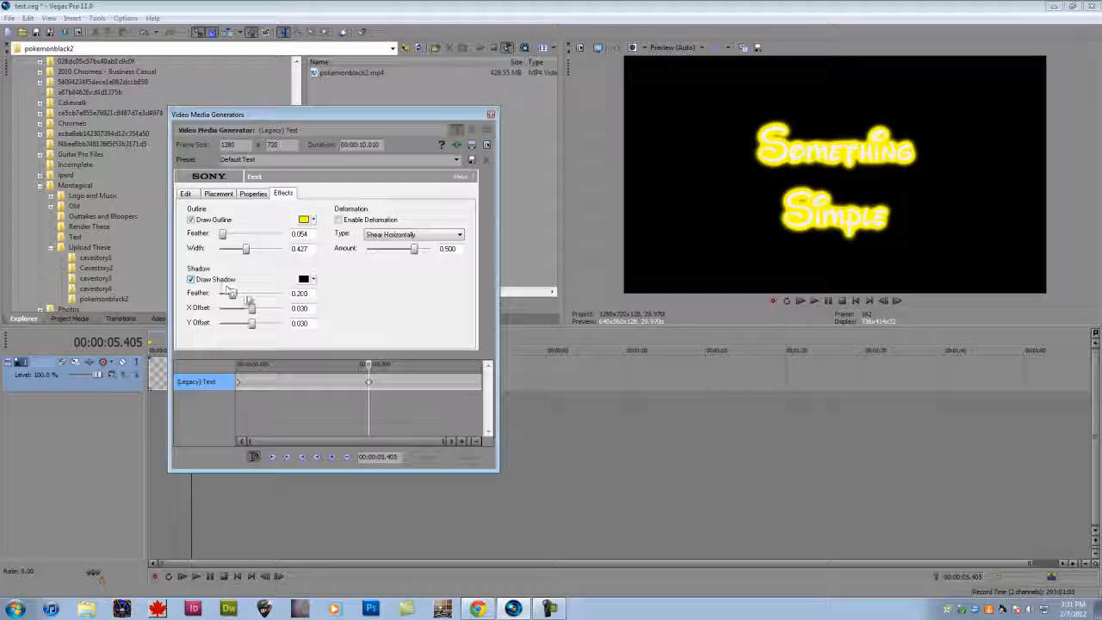
{"action": "left_click_drag", "start_coordinate": [250, 308], "coordinate": [277, 308]}
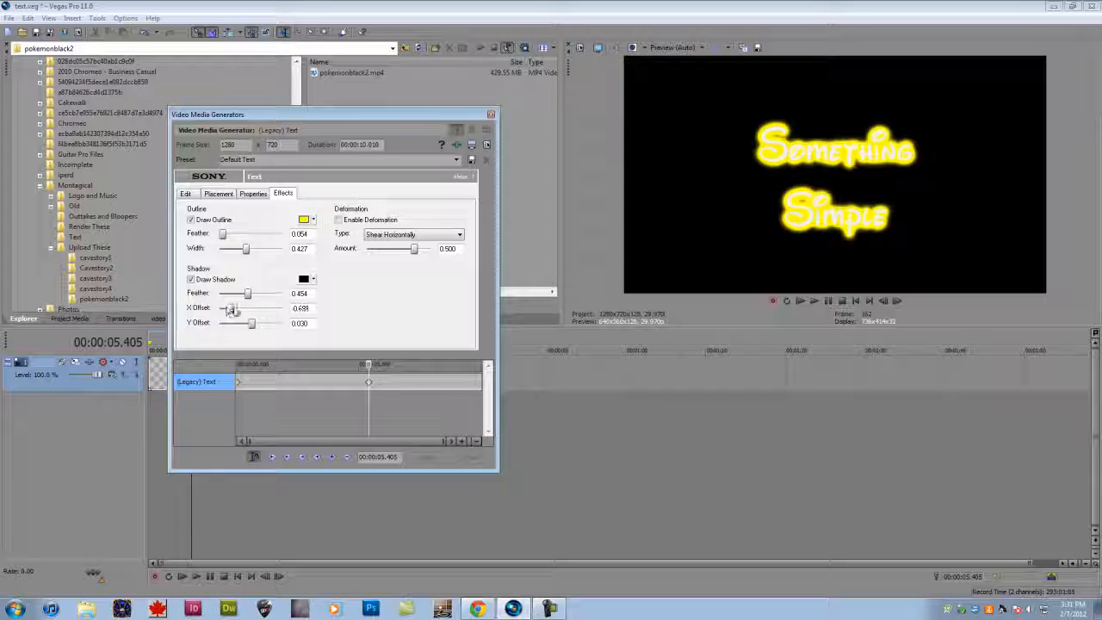
{"action": "left_click", "coordinate": [211, 280]}
{"action": "left_click", "coordinate": [214, 220]}
- Try the Curve Bottom deformation on the text with an amount of about -0.455 and disable deformation
{"action": "left_click", "coordinate": [339, 221]}
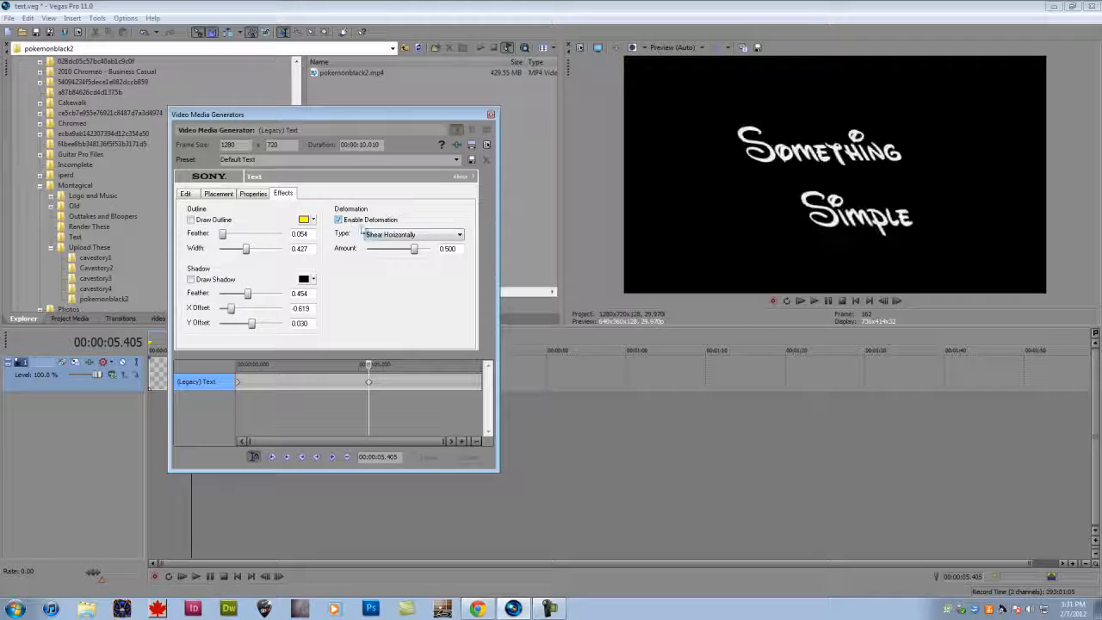
{"action": "left_click", "coordinate": [414, 237]}
{"action": "left_click", "coordinate": [403, 314]}
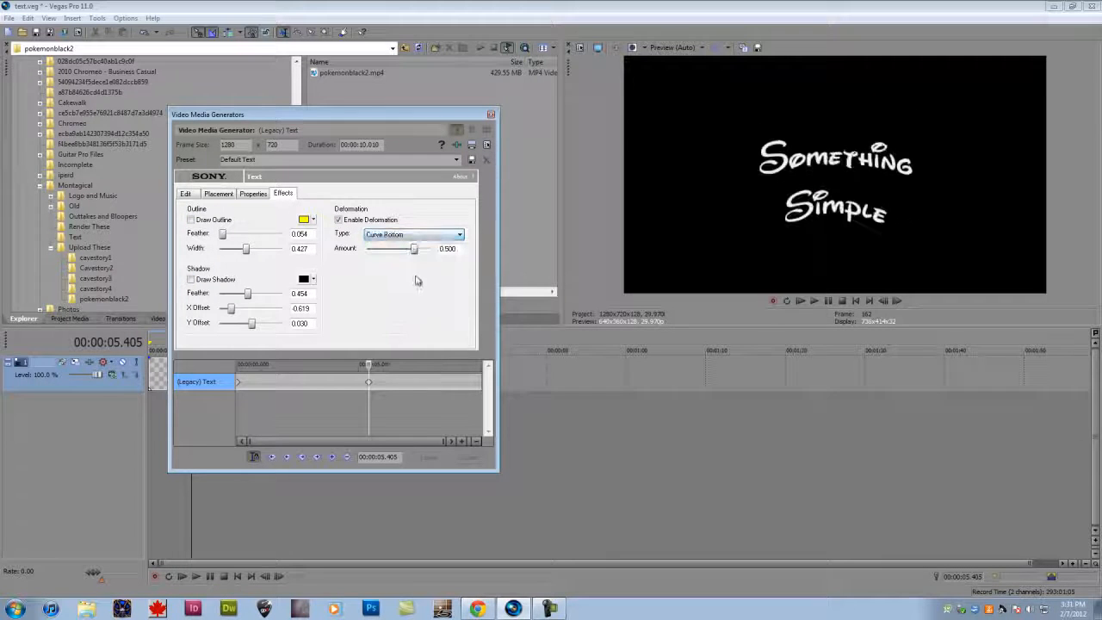
{"action": "left_click_drag", "start_coordinate": [422, 250], "coordinate": [379, 244]}
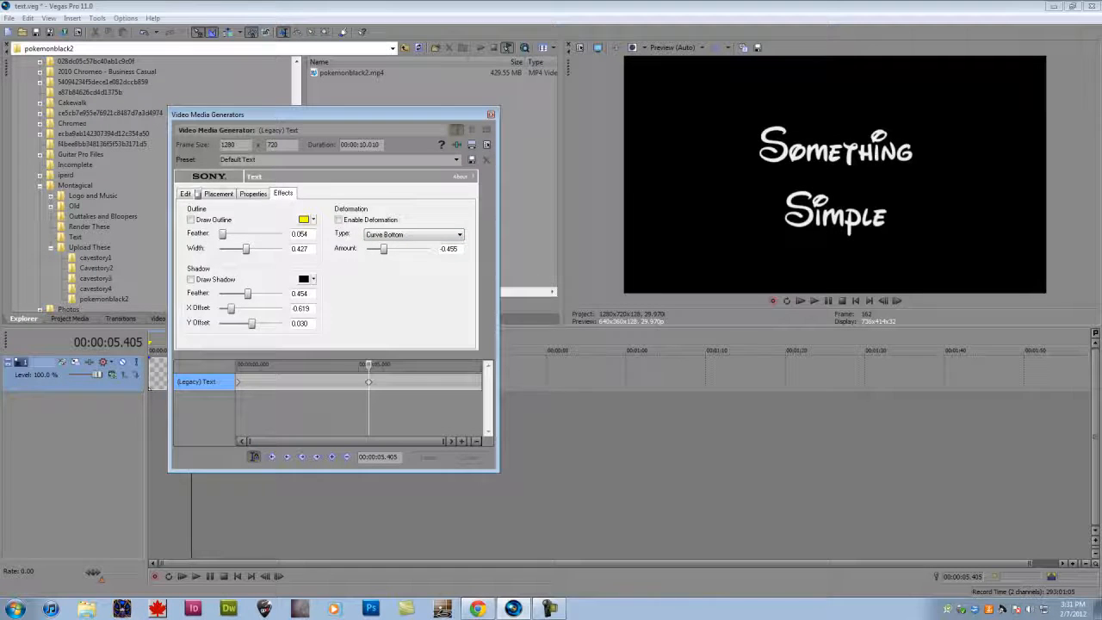
- Extend the text event on the timeline to about 19.82 seconds and match the generator's duration to the event length
{"action": "left_click", "coordinate": [186, 193]}
{"action": "left_click_drag", "start_coordinate": [473, 114], "coordinate": [635, 154]}
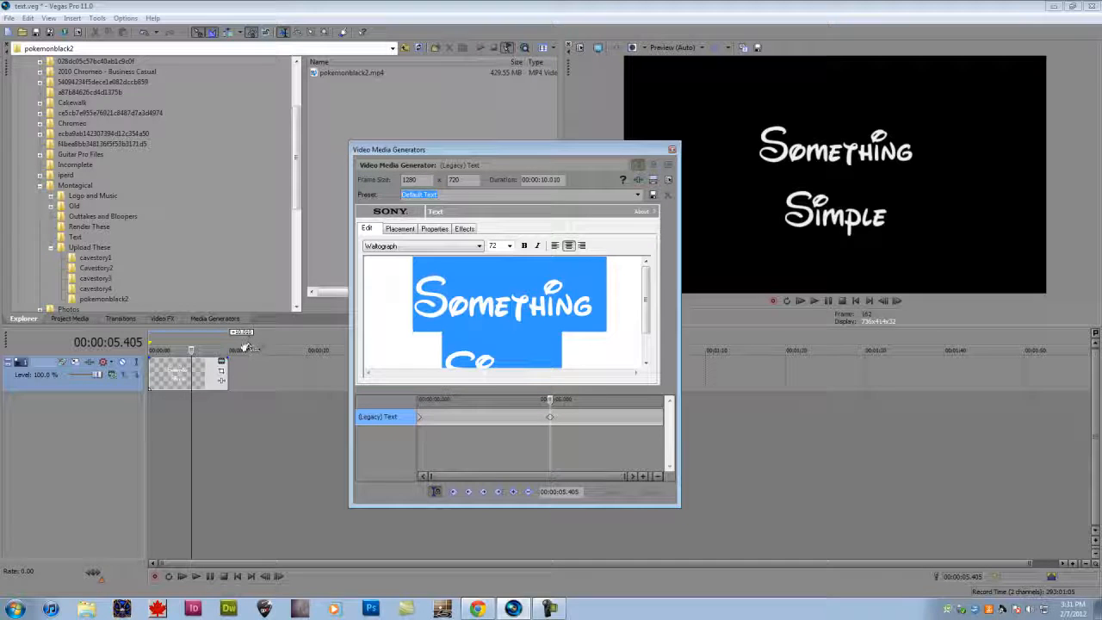
{"action": "left_click_drag", "start_coordinate": [222, 374], "coordinate": [303, 376]}
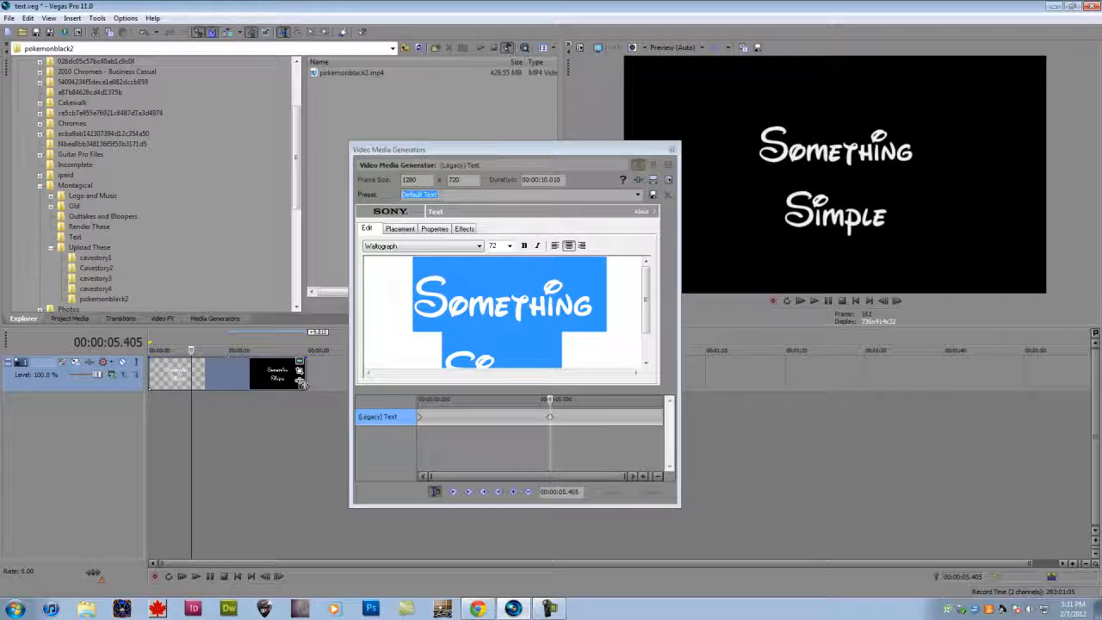
{"action": "left_click_drag", "start_coordinate": [478, 144], "coordinate": [473, 124]}
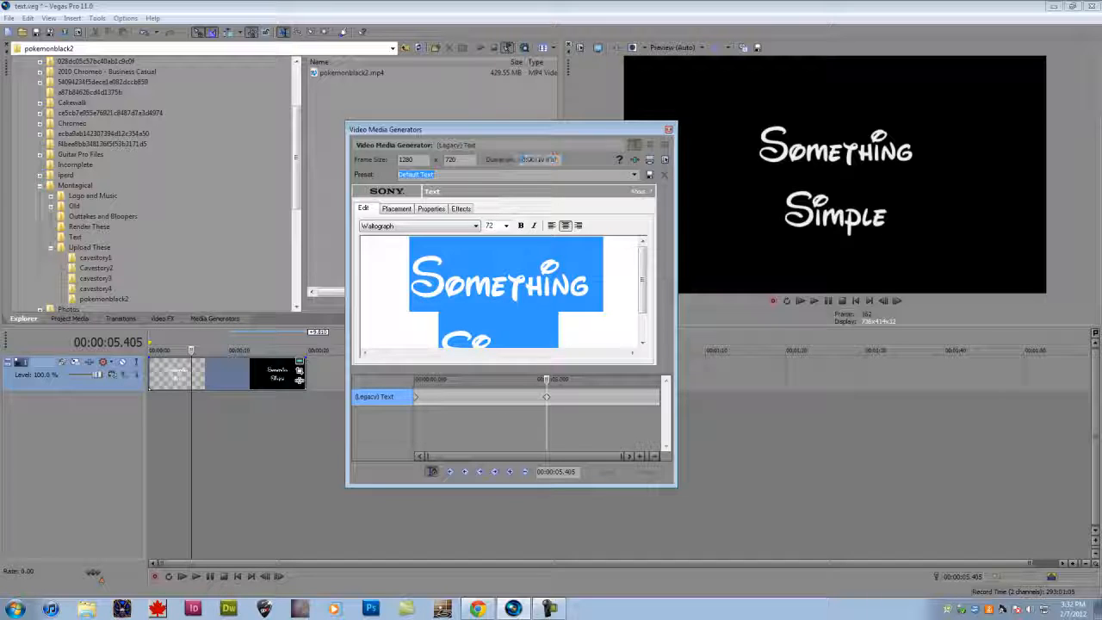
{"action": "left_click", "coordinate": [649, 163]}
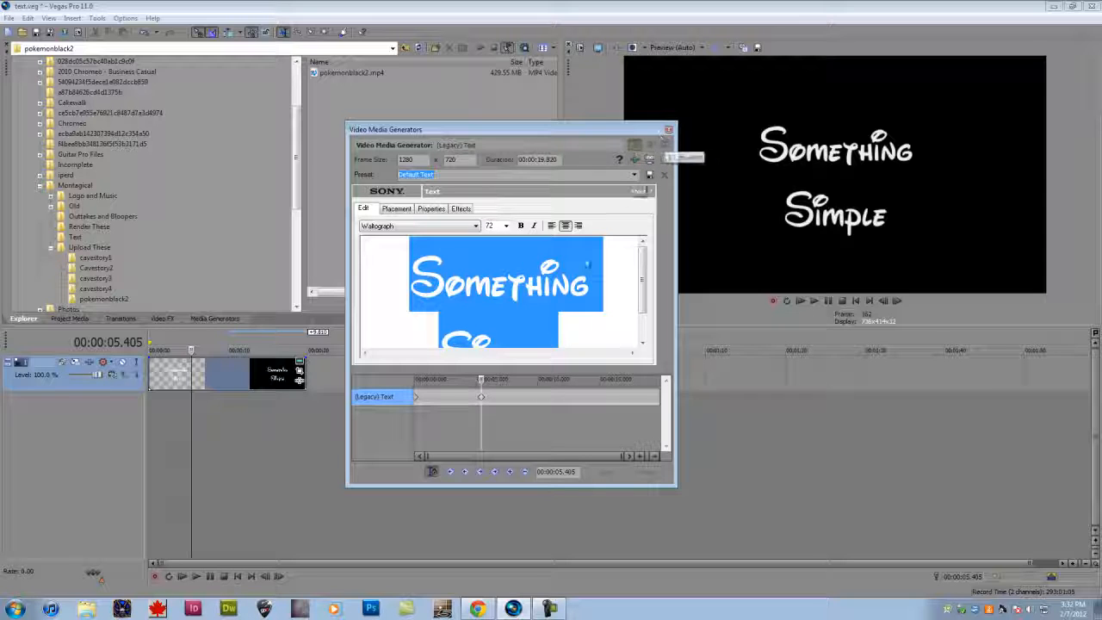
- Delete the text keyframe at 00:00:05.405 and close the text generator window
{"action": "left_click", "coordinate": [484, 401]}
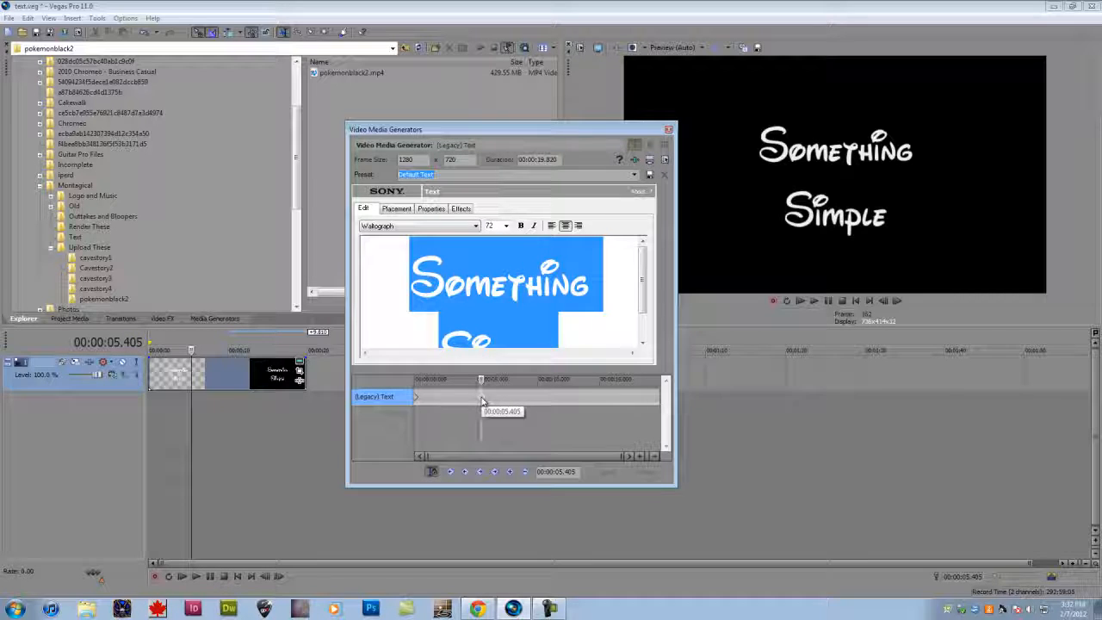
{"action": "left_click", "coordinate": [480, 403]}
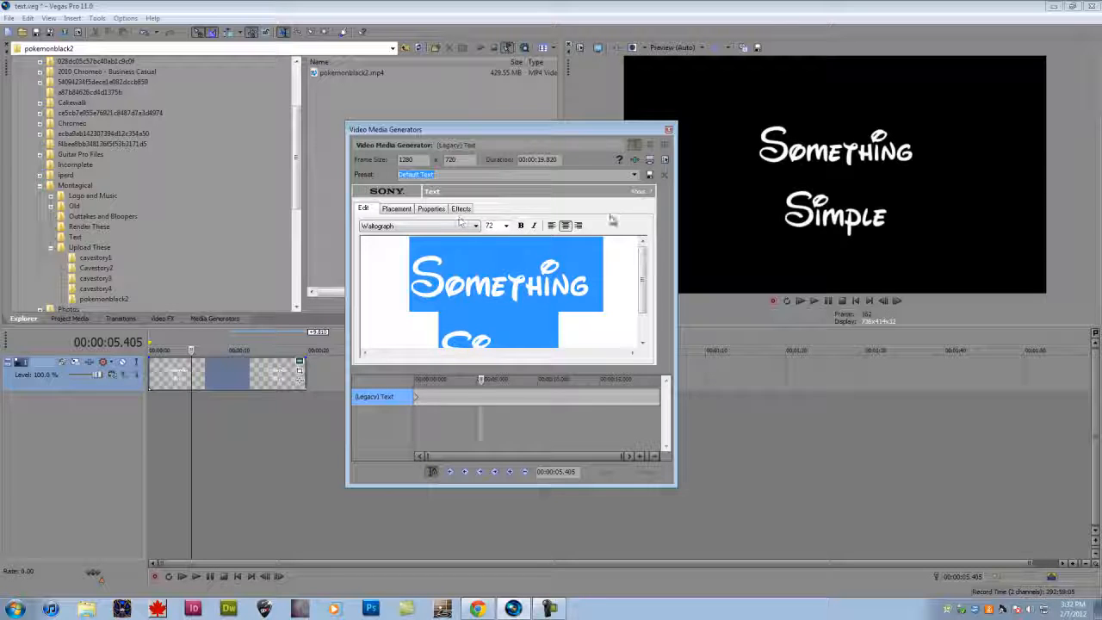
{"action": "left_click", "coordinate": [670, 130]}
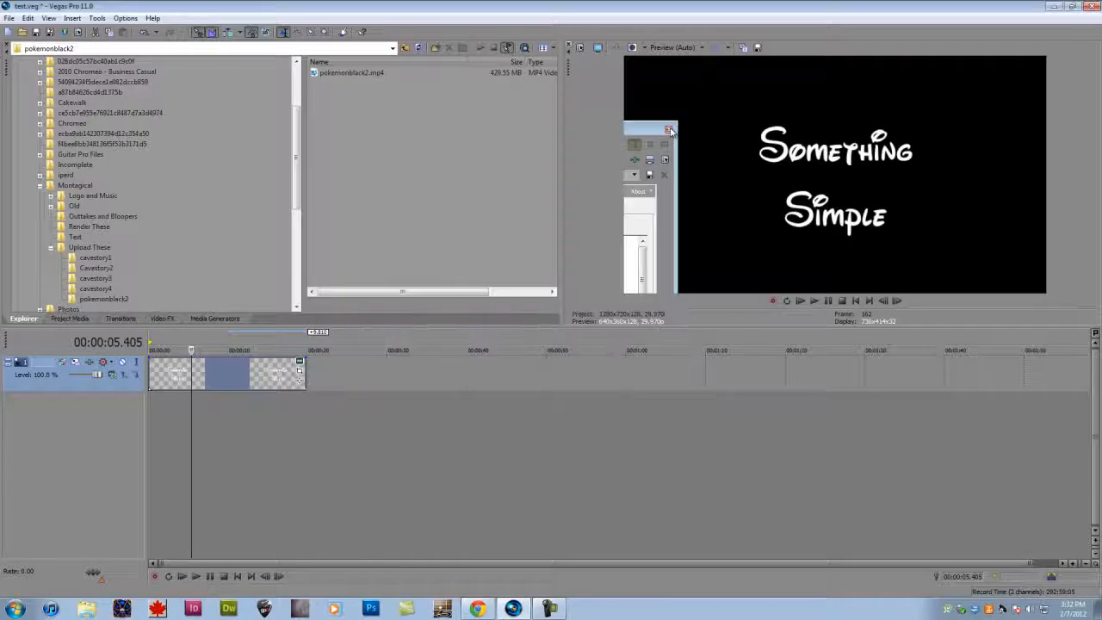
- Delete the text event from the timeline and place pokemonblack2.mp4 at the start of new tracks below the video track
{"action": "left_click", "coordinate": [244, 374]}
{"action": "left_click", "coordinate": [229, 374]}
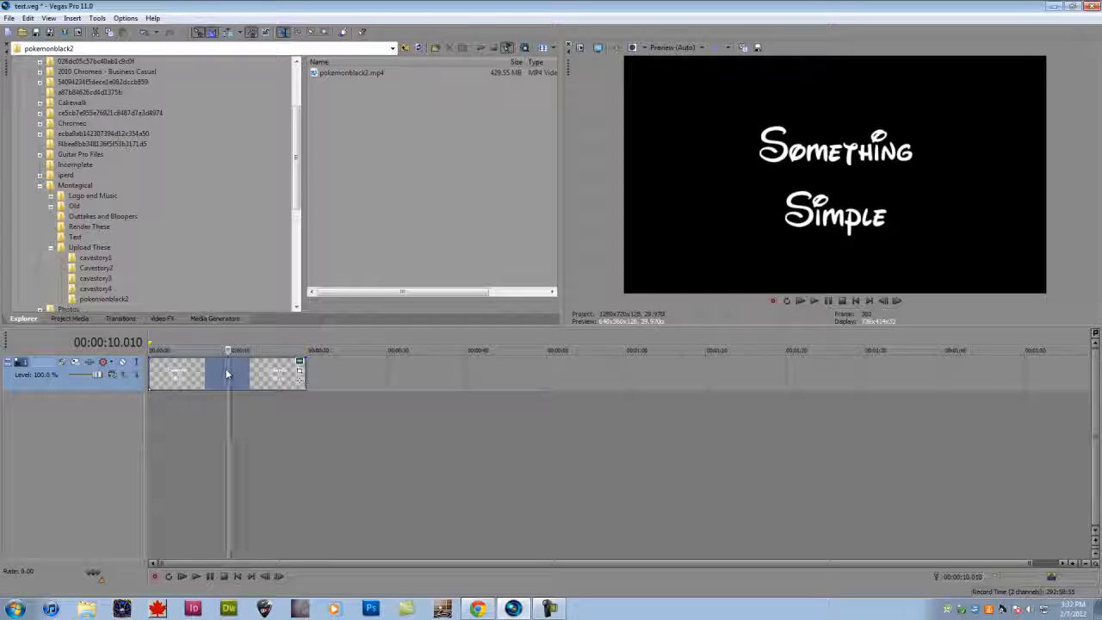
{"action": "key", "text": "Delete"}
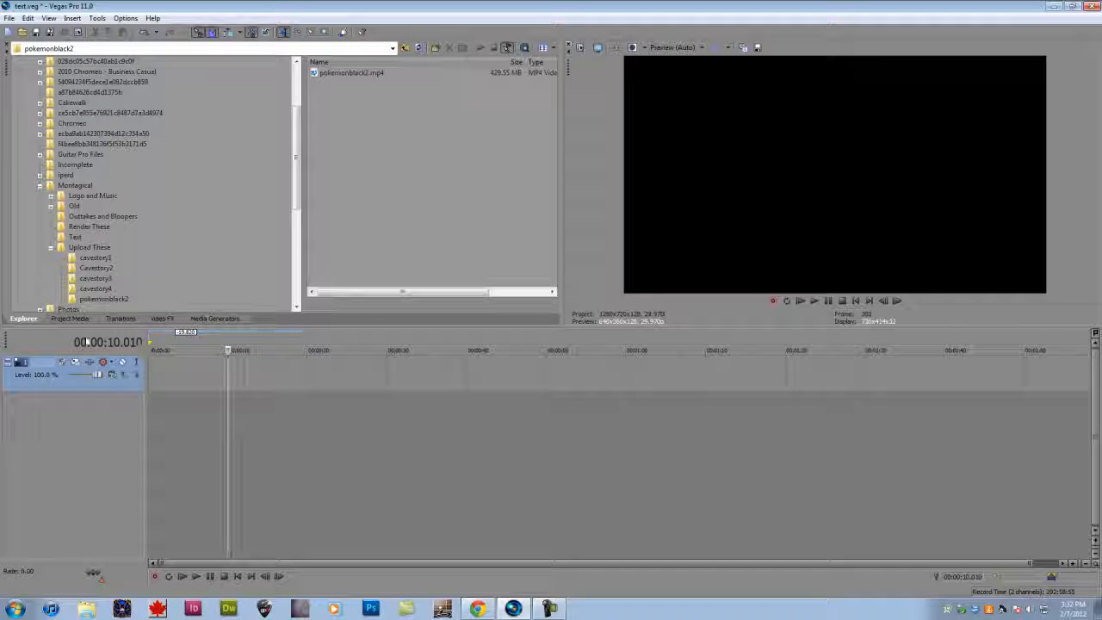
{"action": "left_click_drag", "start_coordinate": [349, 72], "coordinate": [153, 444]}
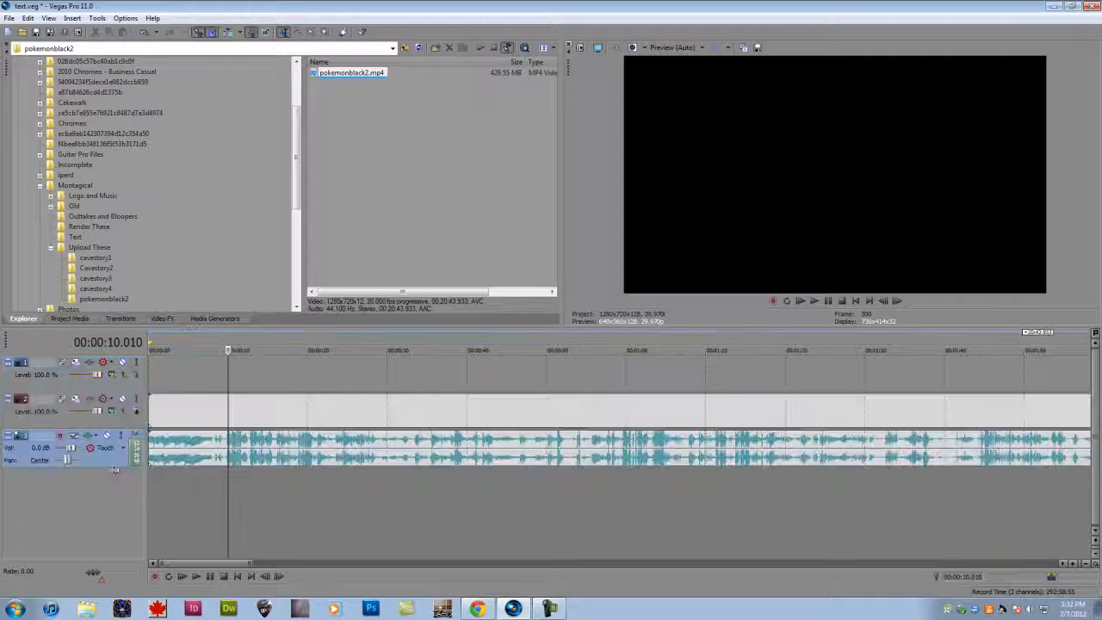
{"action": "left_click", "coordinate": [8, 17]}
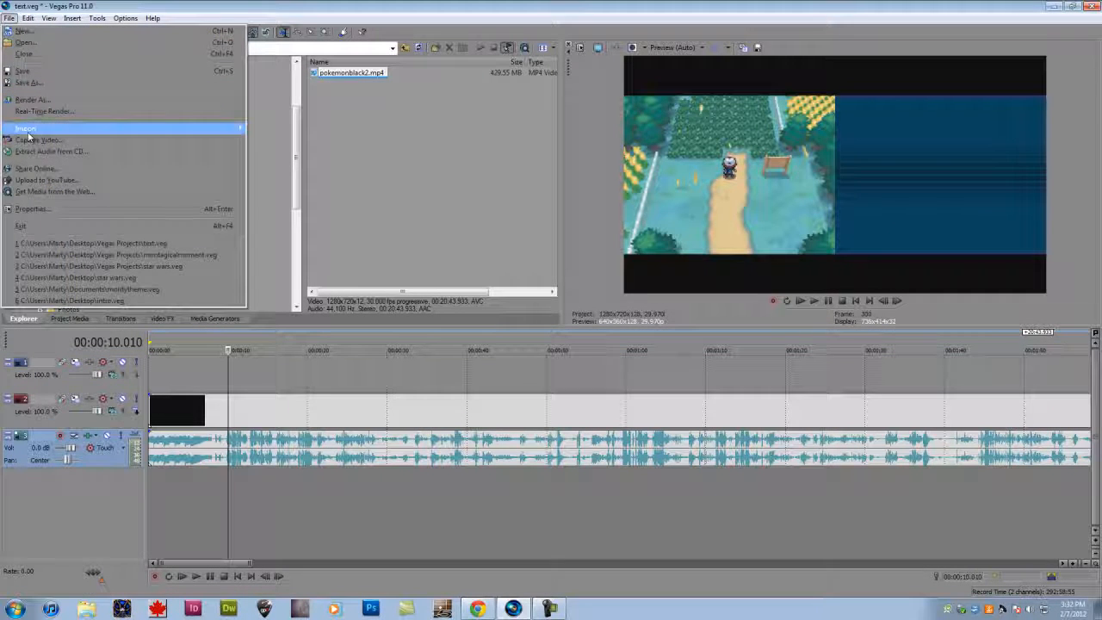
{"action": "mouse_move", "coordinate": [119, 129]}
{"action": "left_click", "coordinate": [315, 373]}
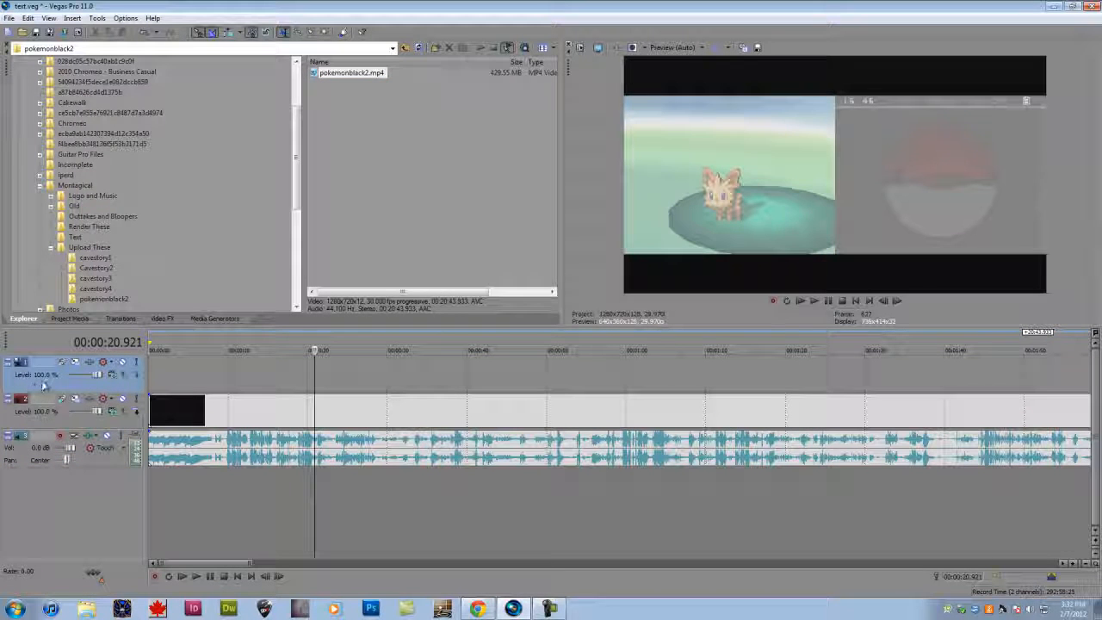
{"action": "right_click", "coordinate": [88, 466]}
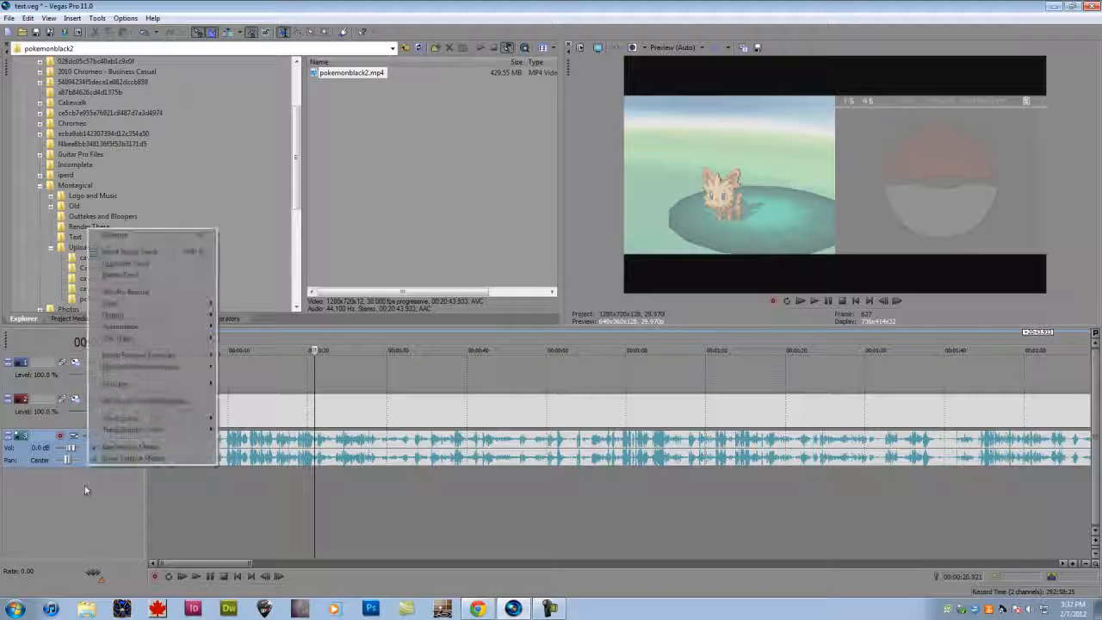
{"action": "right_click", "coordinate": [85, 485]}
{"action": "left_click", "coordinate": [96, 387]}
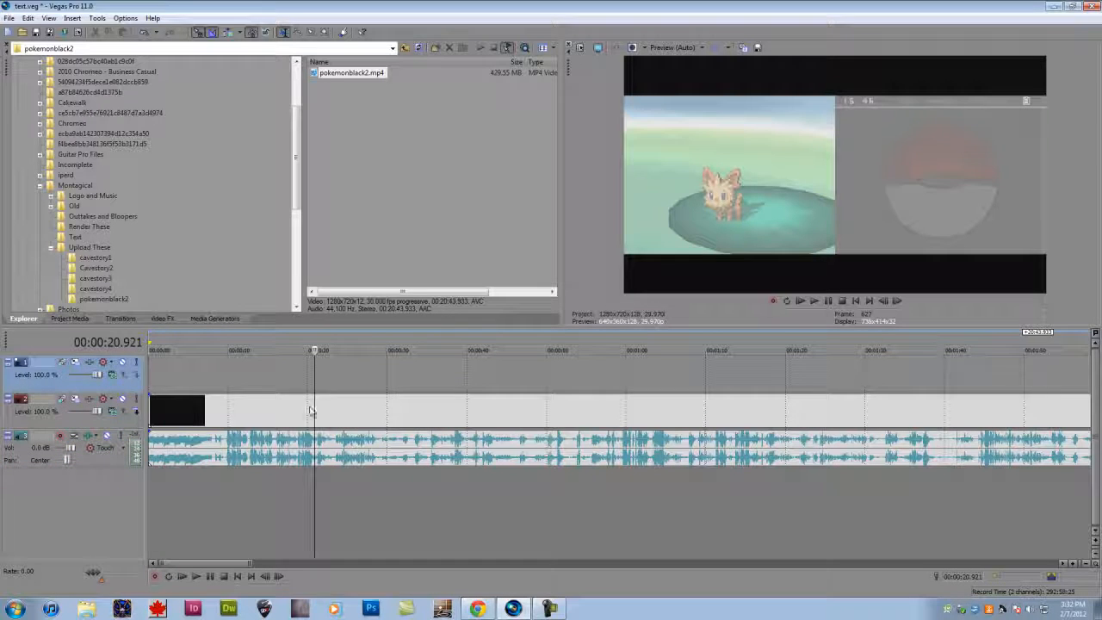
{"action": "mouse_move", "coordinate": [310, 408]}
{"action": "left_mouse_down"}
{"action": "mouse_move", "coordinate": [306, 374]}
{"action": "mouse_move", "coordinate": [298, 408]}
{"action": "left_mouse_up"}
- Insert a text media event on the empty upper video track at 00:00:16.650
{"action": "left_click", "coordinate": [280, 380]}
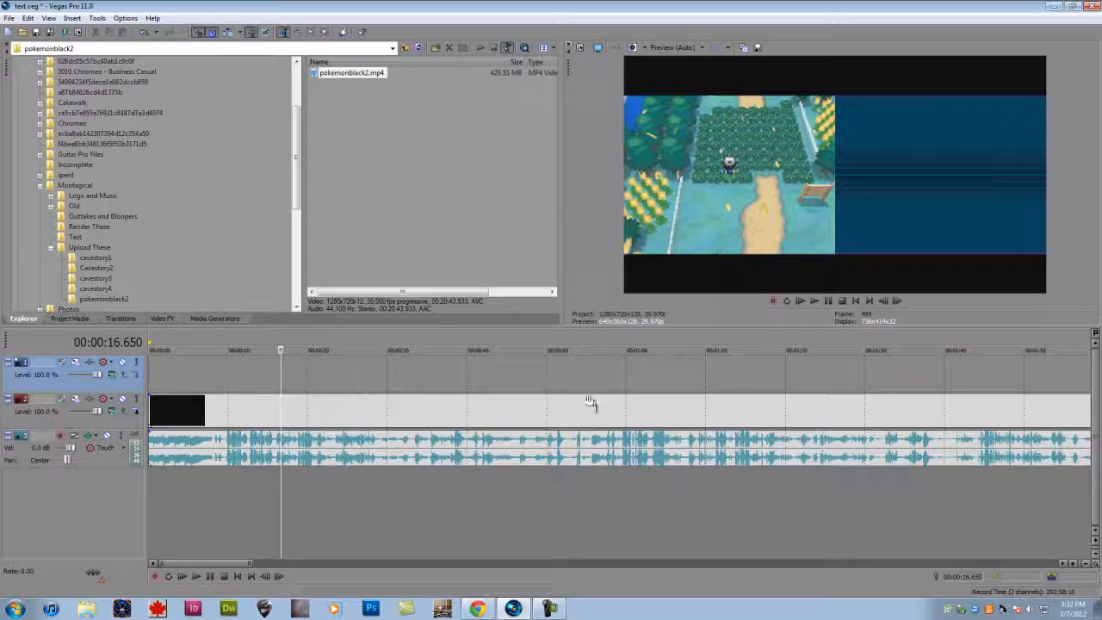
{"action": "left_click", "coordinate": [165, 321]}
{"action": "right_click", "coordinate": [298, 379]}
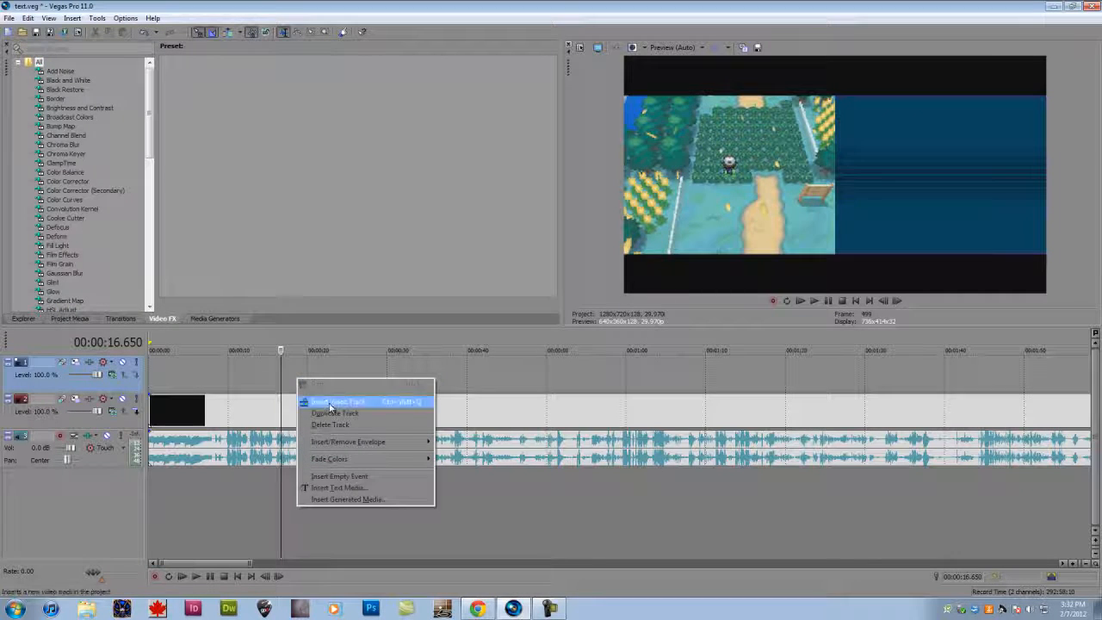
{"action": "left_click", "coordinate": [337, 487]}
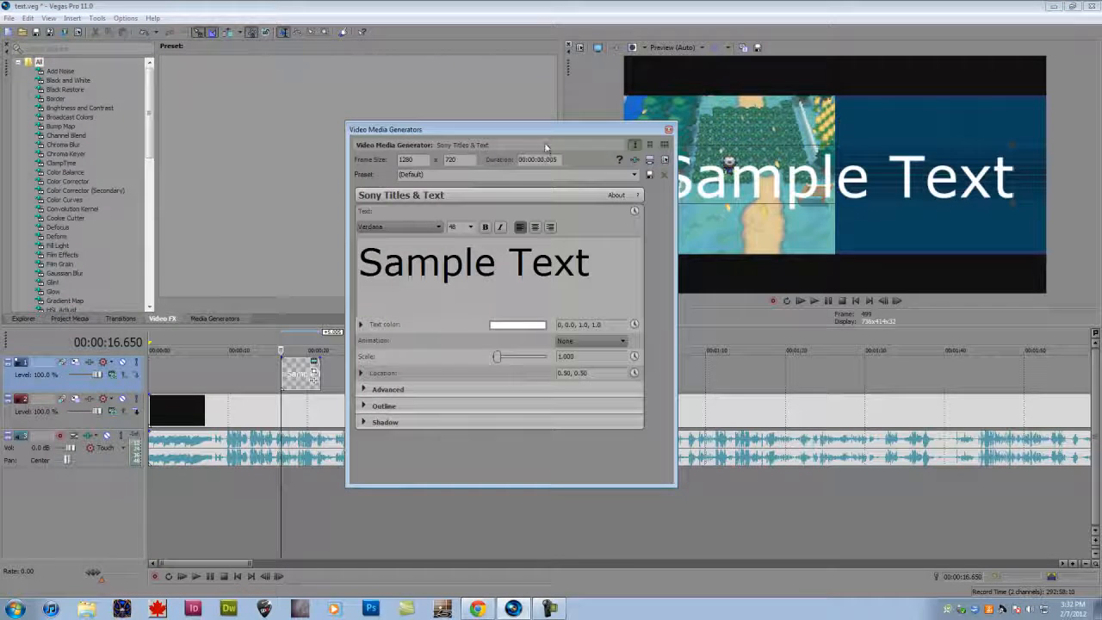
{"action": "left_click_drag", "start_coordinate": [546, 129], "coordinate": [434, 150]}
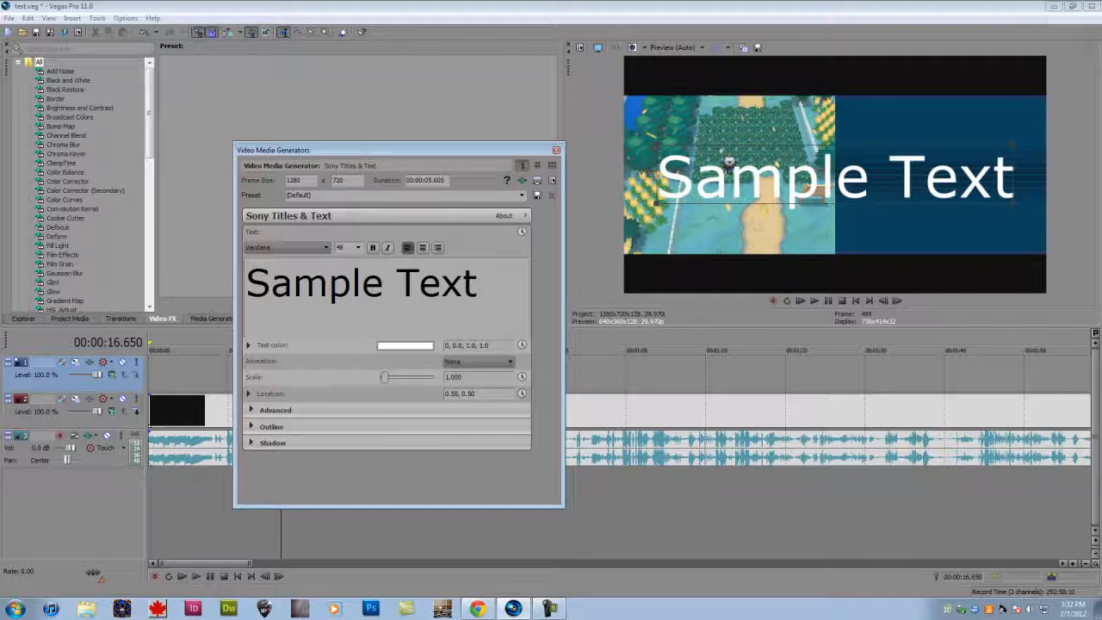
- Replace the sample text with "Lol Pokemon" and select the whole new text
{"action": "left_click_drag", "start_coordinate": [248, 284], "coordinate": [497, 296]}
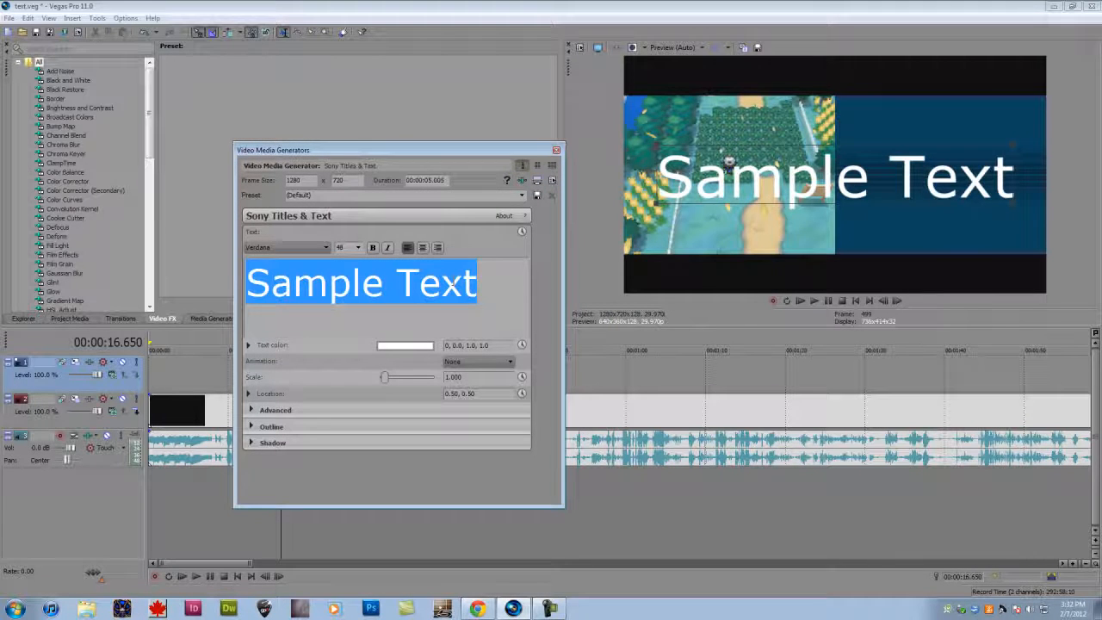
{"action": "type", "text": "Lol Pok"}
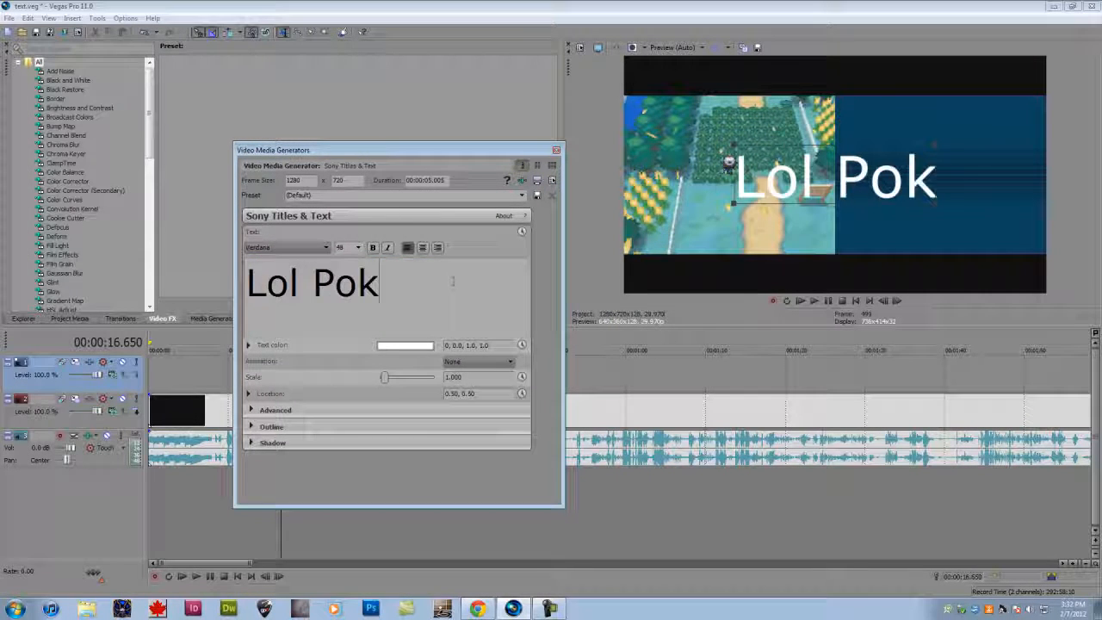
{"action": "type", "text": "emon"}
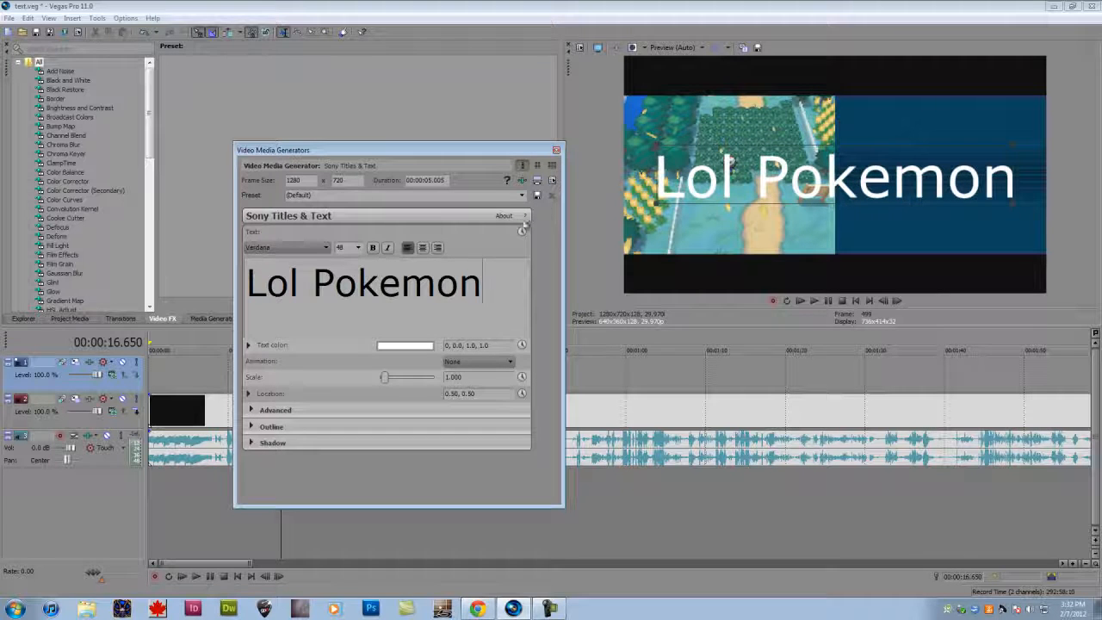
{"action": "left_click_drag", "start_coordinate": [482, 287], "coordinate": [255, 349]}
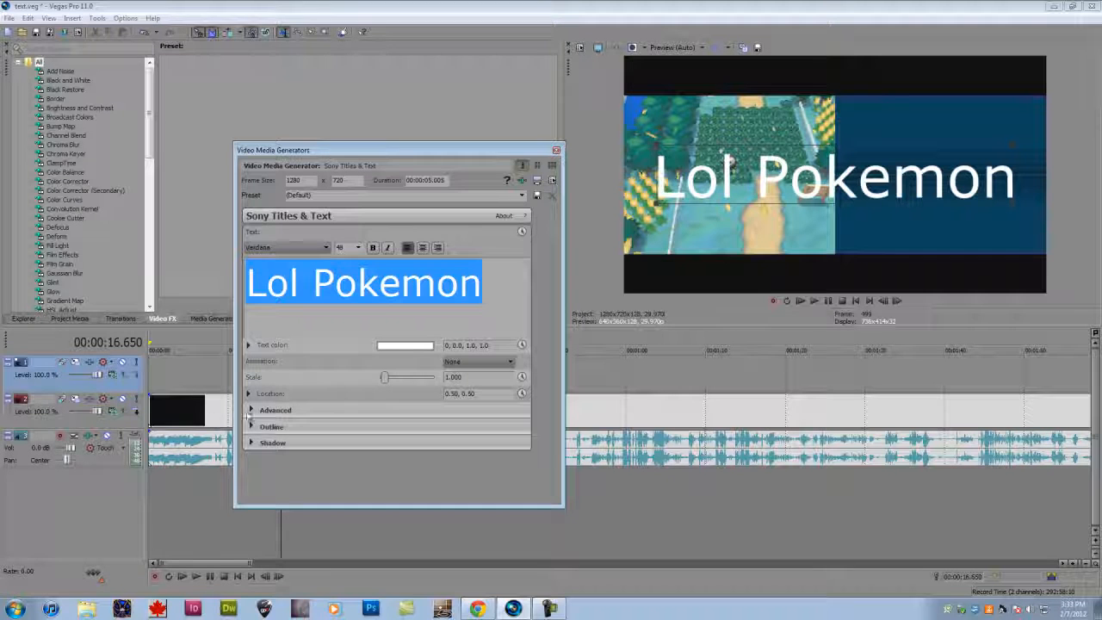
{"action": "left_click", "coordinate": [249, 409]}
{"action": "left_click", "coordinate": [248, 409]}
{"action": "left_click", "coordinate": [250, 410]}
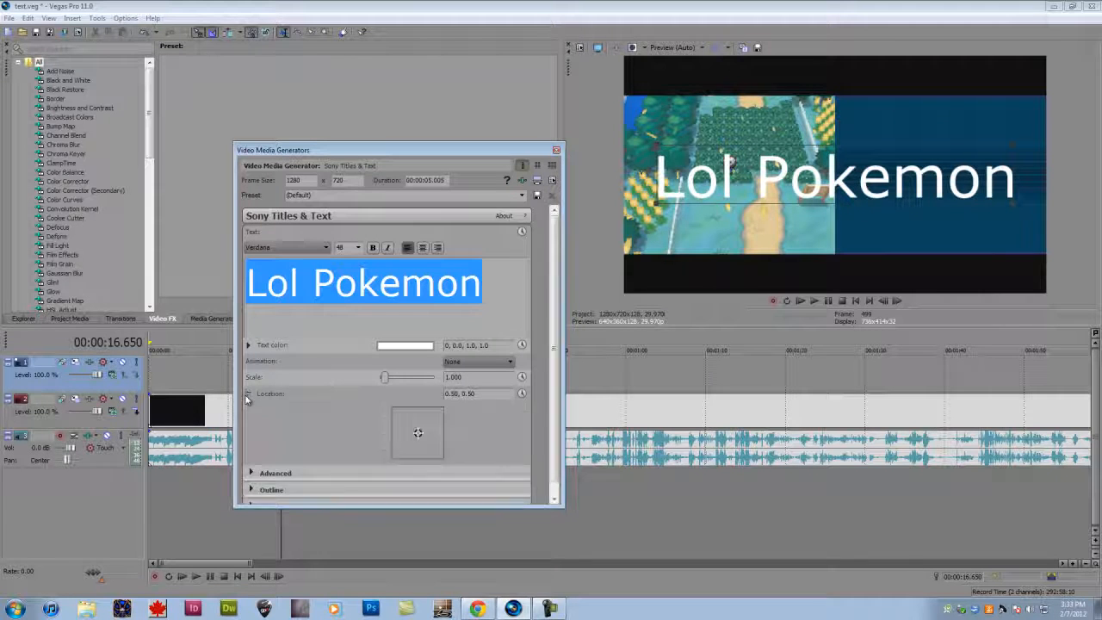
{"action": "left_click", "coordinate": [249, 410]}
{"action": "left_click", "coordinate": [251, 410]}
{"action": "left_click", "coordinate": [252, 410]}
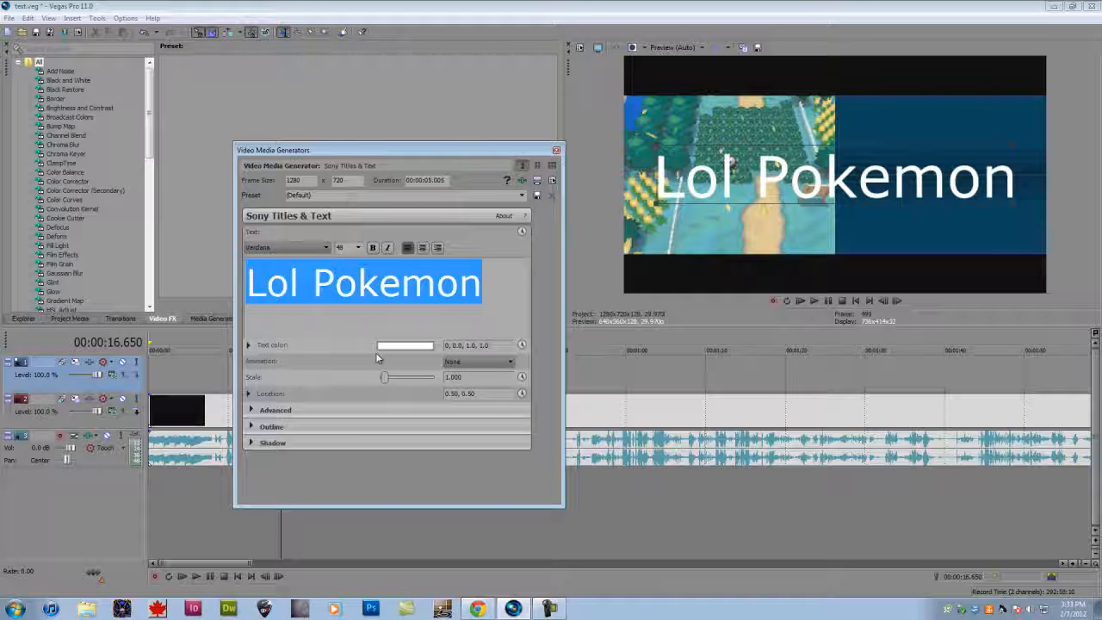
- Set the text's font to Simplified Arabic Fixed and its animation to Fly in from Right
{"action": "left_click", "coordinate": [310, 247]}
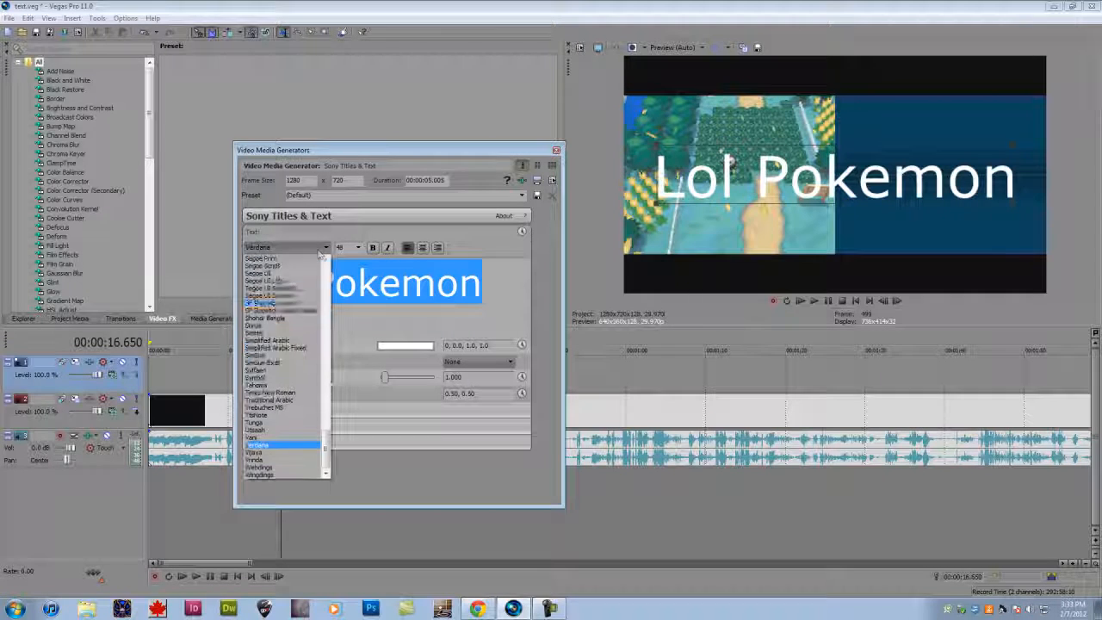
{"action": "left_click", "coordinate": [295, 348]}
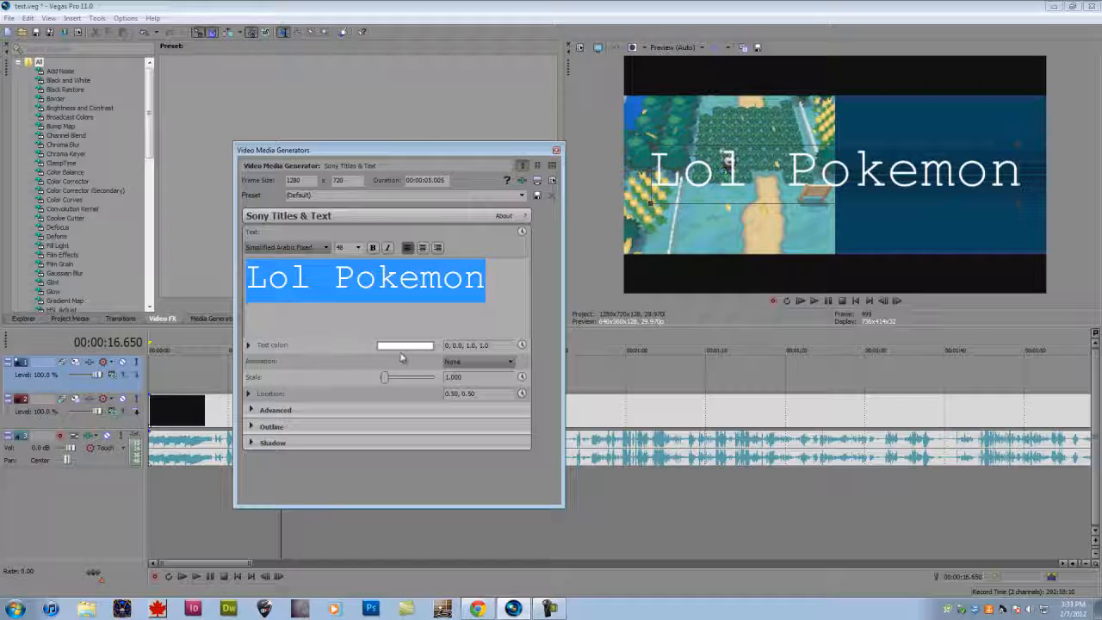
{"action": "left_click", "coordinate": [470, 362]}
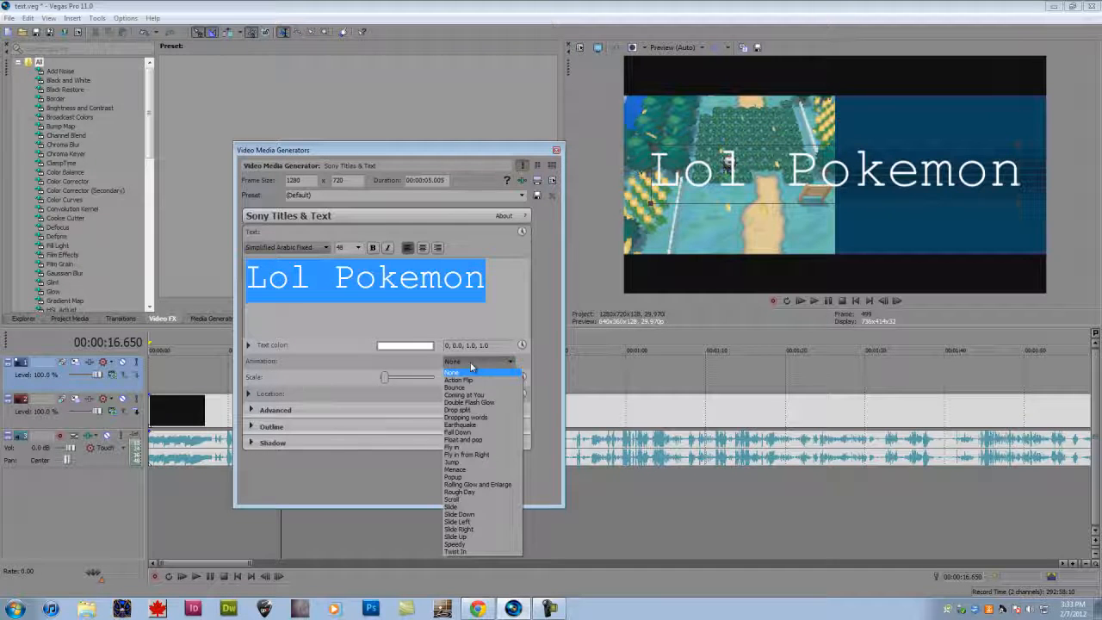
{"action": "left_click", "coordinate": [465, 454]}
- Change the text's animation to Popup and play the beginning of the event in the preview
{"action": "left_click", "coordinate": [479, 362]}
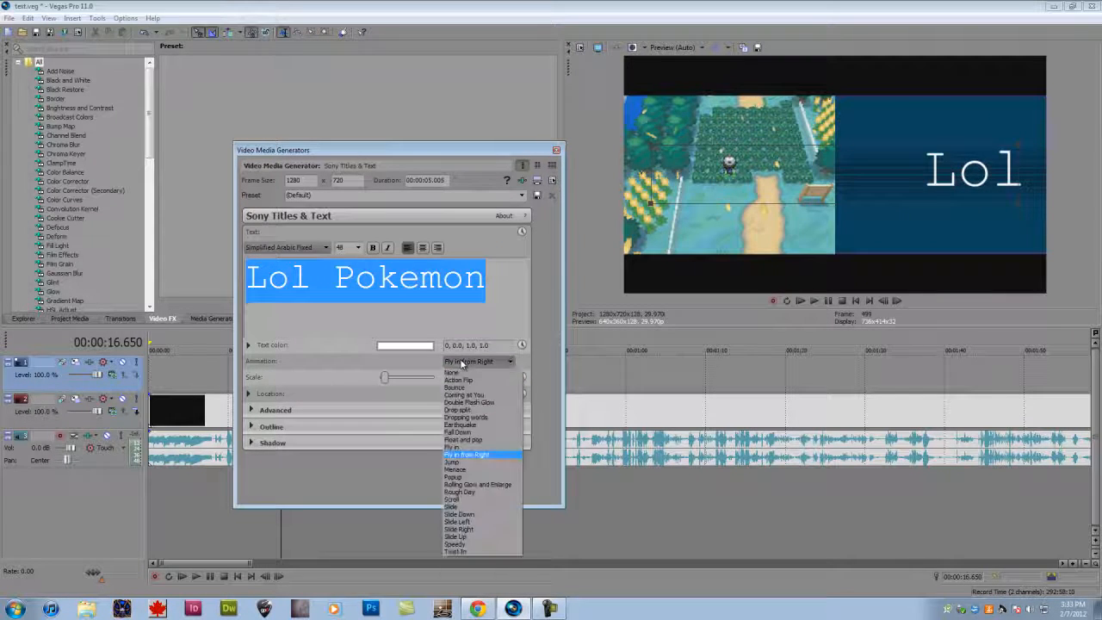
{"action": "left_click", "coordinate": [453, 477]}
{"action": "left_click_drag", "start_coordinate": [427, 152], "coordinate": [531, 338]}
{"action": "left_click", "coordinate": [813, 300]}
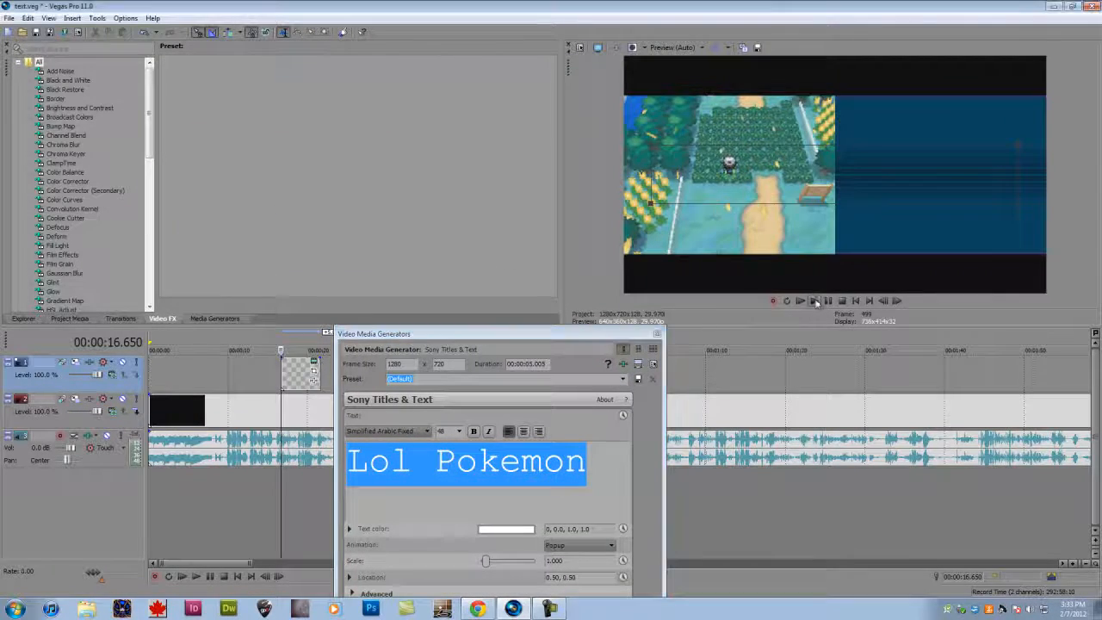
{"action": "left_click", "coordinate": [828, 301]}
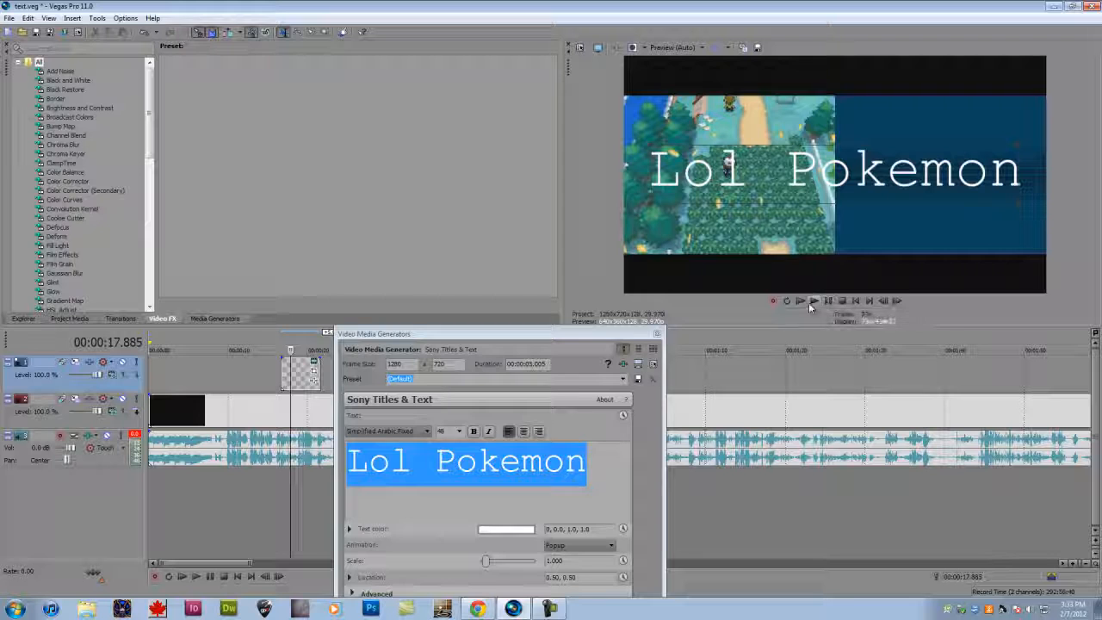
- Replay the text animation from the start of the text event at 00:00:16.650
{"action": "left_click", "coordinate": [275, 376]}
{"action": "left_click", "coordinate": [286, 376]}
{"action": "left_click", "coordinate": [280, 376]}
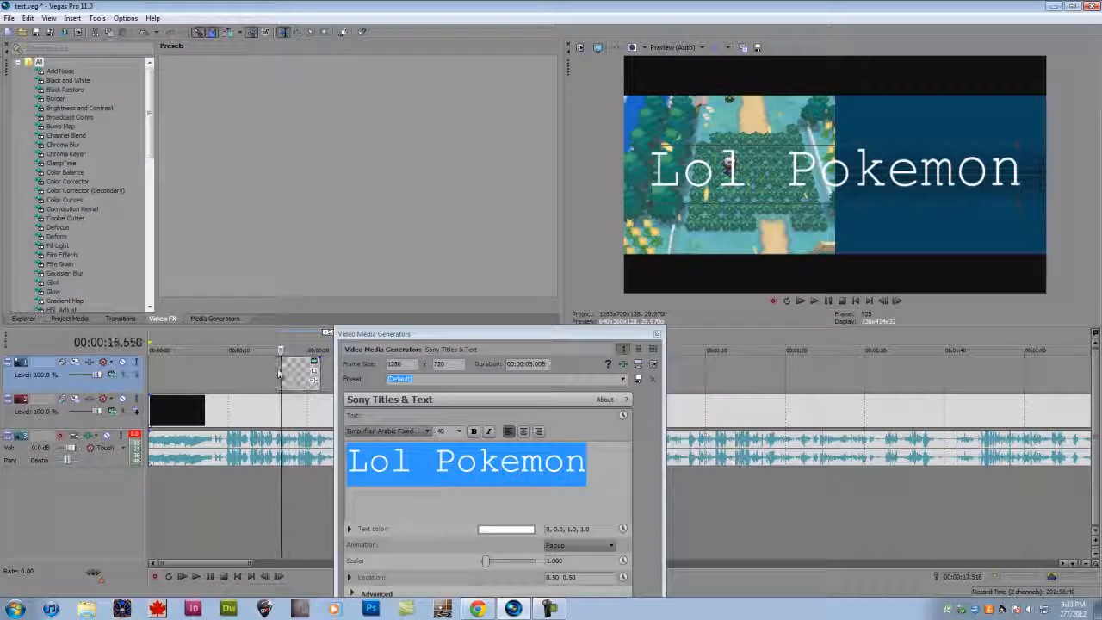
{"action": "left_click", "coordinate": [816, 304]}
{"action": "left_click", "coordinate": [829, 301]}
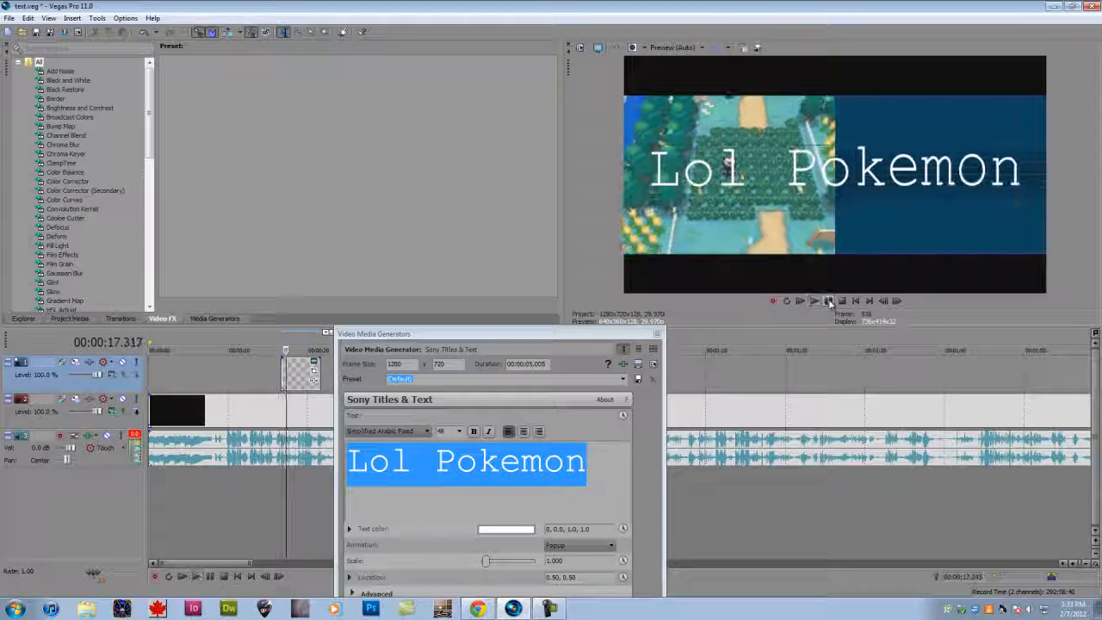
{"action": "left_click", "coordinate": [569, 334]}
{"action": "left_click_drag", "start_coordinate": [569, 333], "coordinate": [447, 207]}
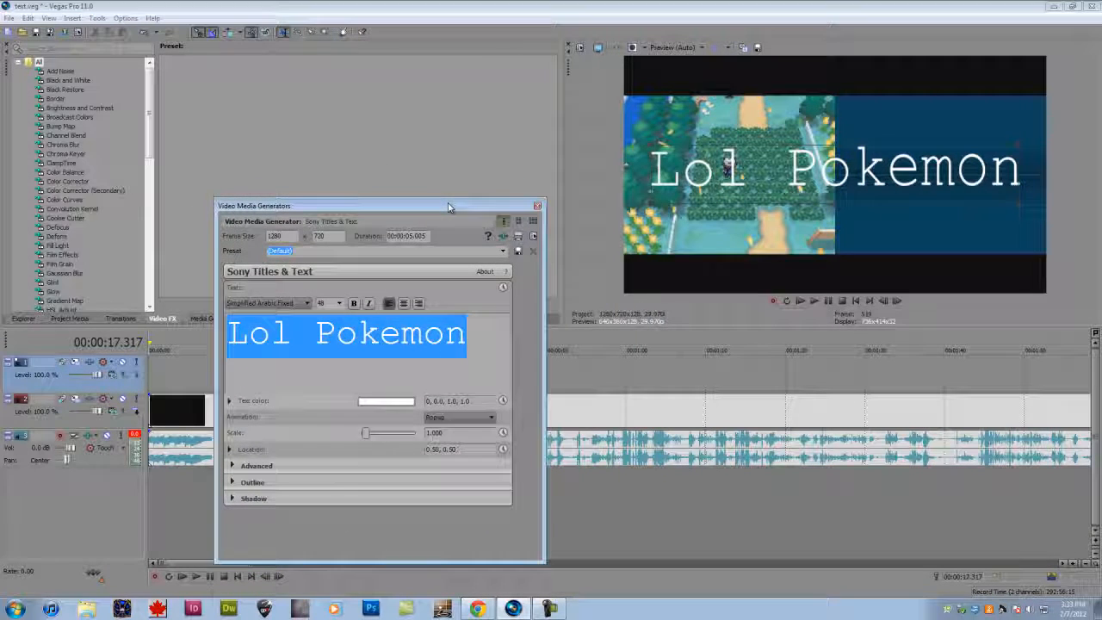
- Set the text's animation back to None after trying Fly in, and make the text bold
{"action": "left_click", "coordinate": [448, 416]}
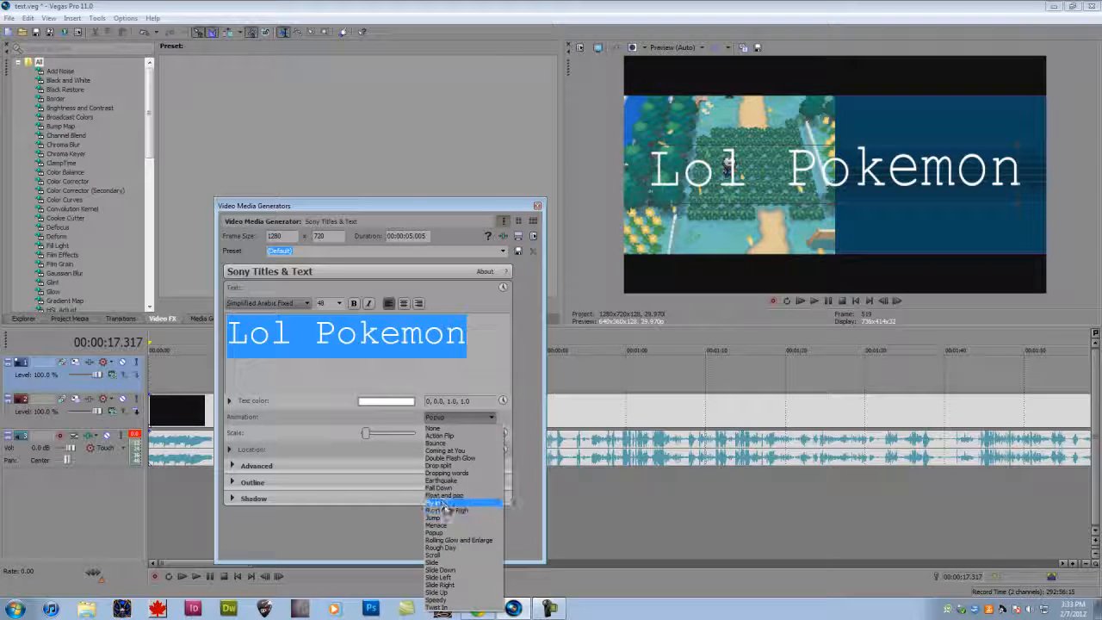
{"action": "left_click", "coordinate": [443, 503]}
{"action": "left_click", "coordinate": [449, 418]}
{"action": "left_click", "coordinate": [448, 428]}
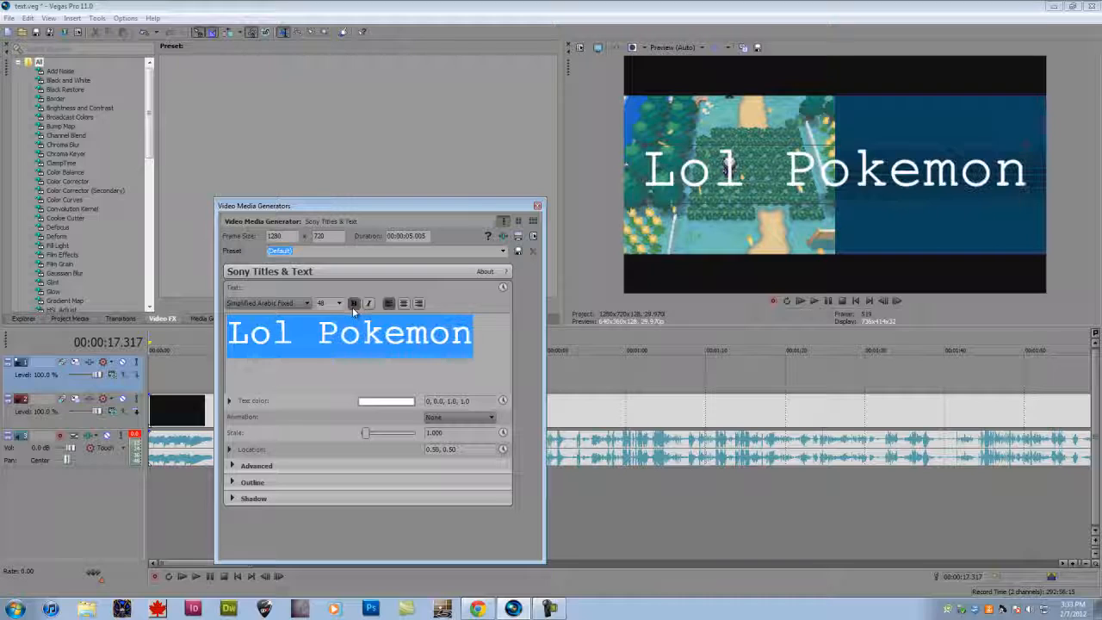
- Try the 04b font on the text and browse the font list for alternatives
{"action": "left_click", "coordinate": [306, 303]}
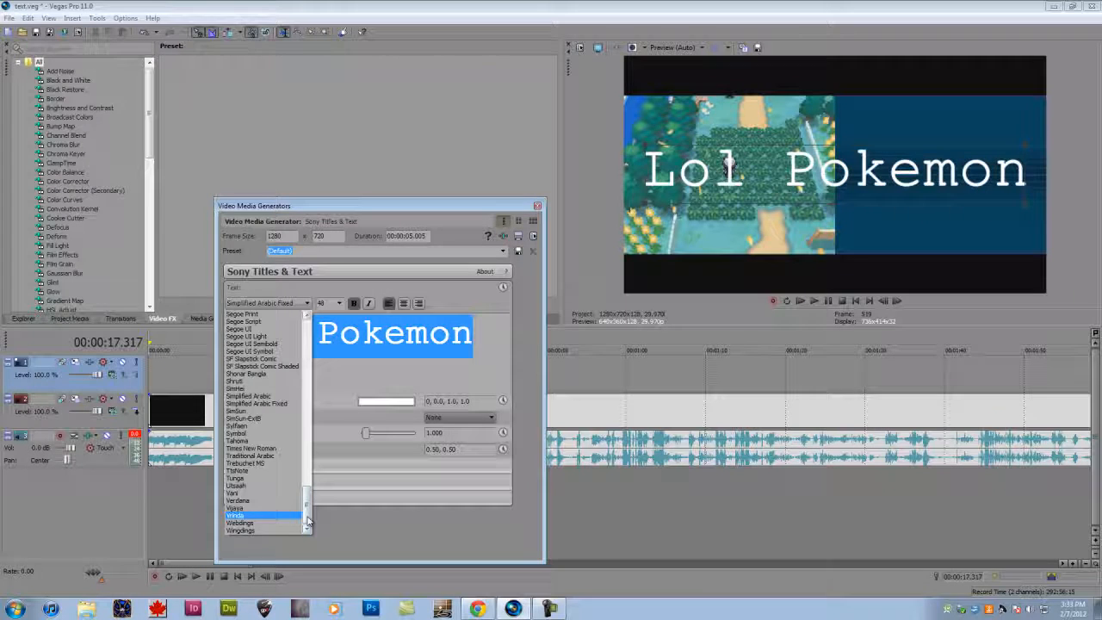
{"action": "left_click_drag", "start_coordinate": [307, 518], "coordinate": [290, 534]}
{"action": "left_click", "coordinate": [288, 318]}
{"action": "left_click", "coordinate": [304, 304]}
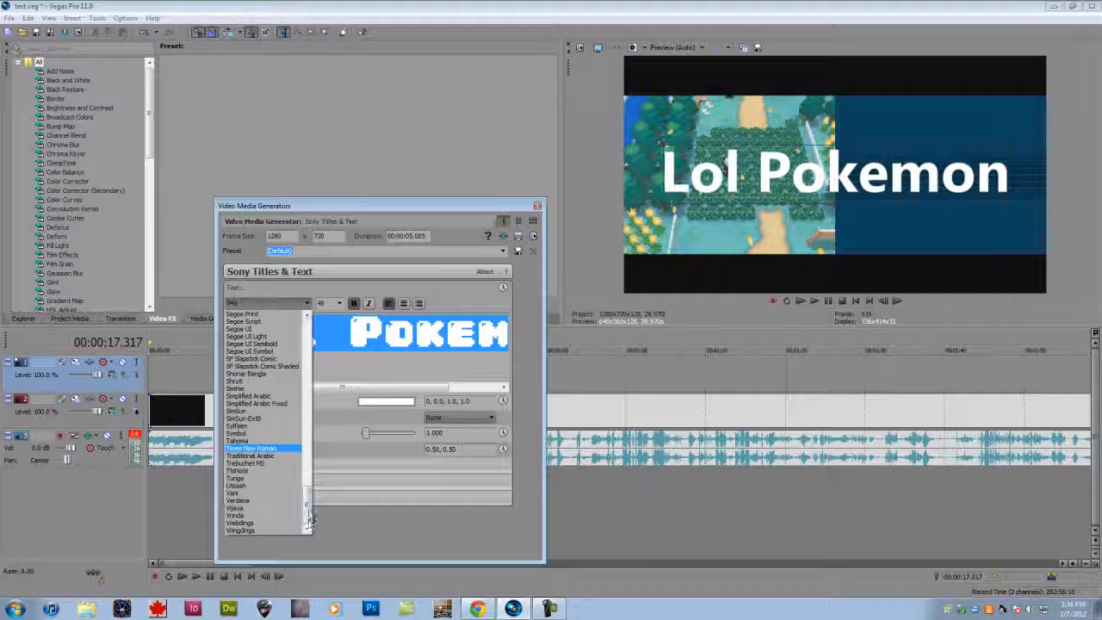
{"action": "left_click", "coordinate": [388, 342]}
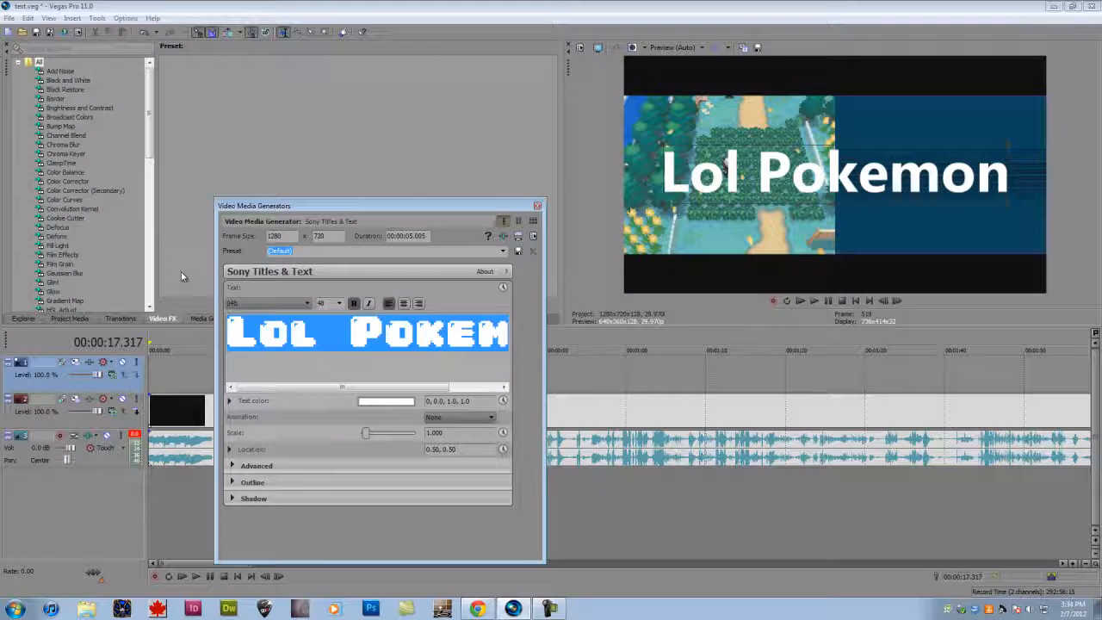
- Try the Cambria and Kartika fonts on the text, and set the font to Microsoft Himalaya
{"action": "left_click", "coordinate": [266, 303]}
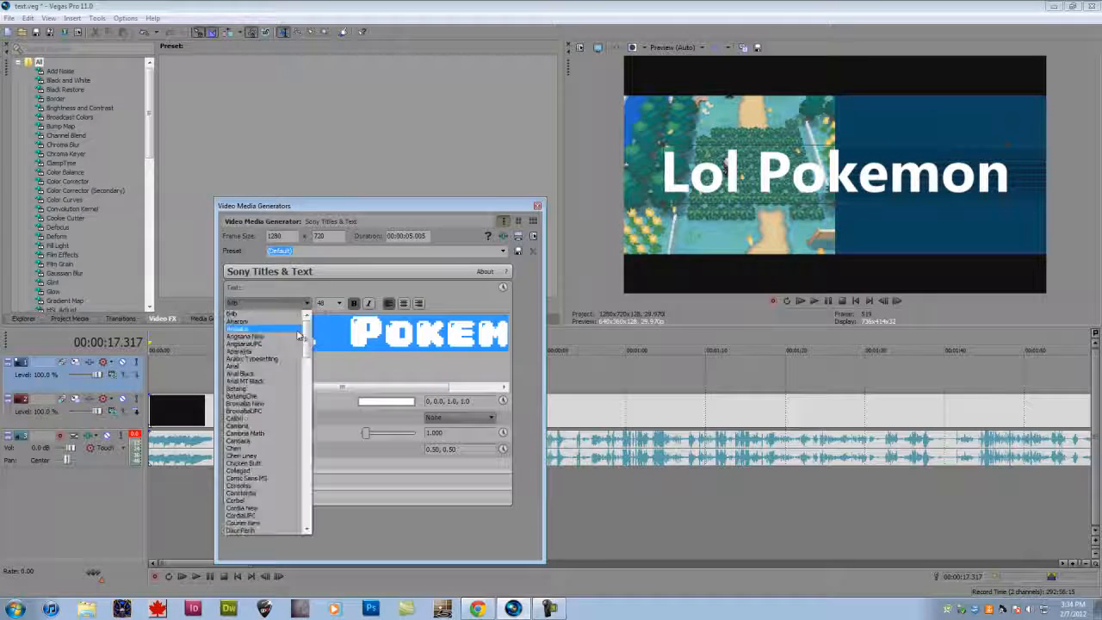
{"action": "left_click", "coordinate": [258, 425]}
{"action": "left_click", "coordinate": [267, 303]}
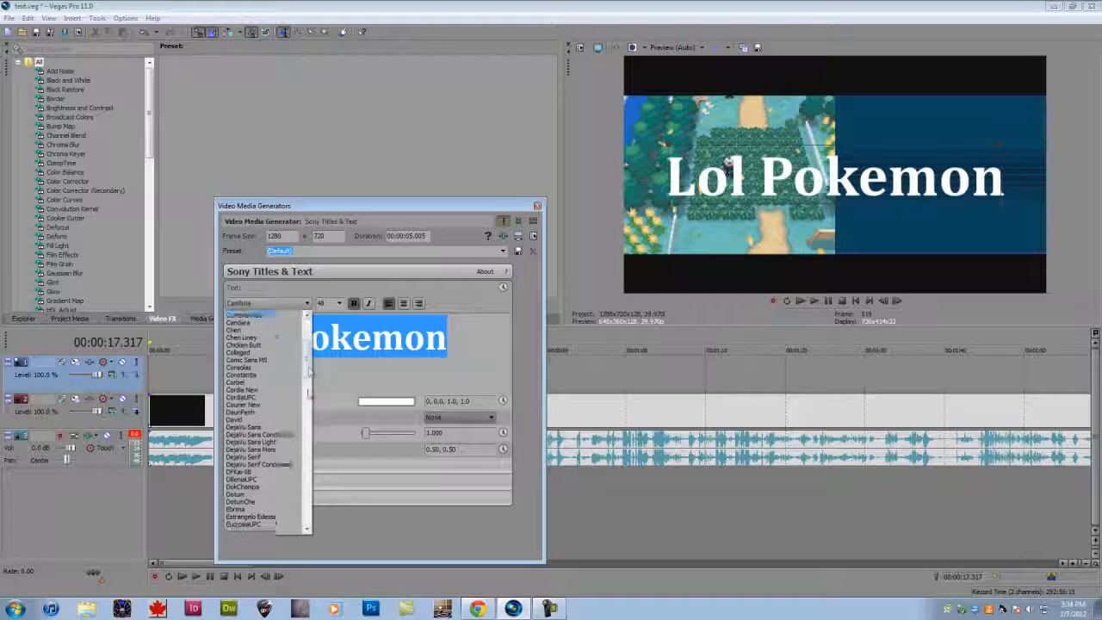
{"action": "left_click", "coordinate": [270, 430]}
{"action": "left_click", "coordinate": [267, 303]}
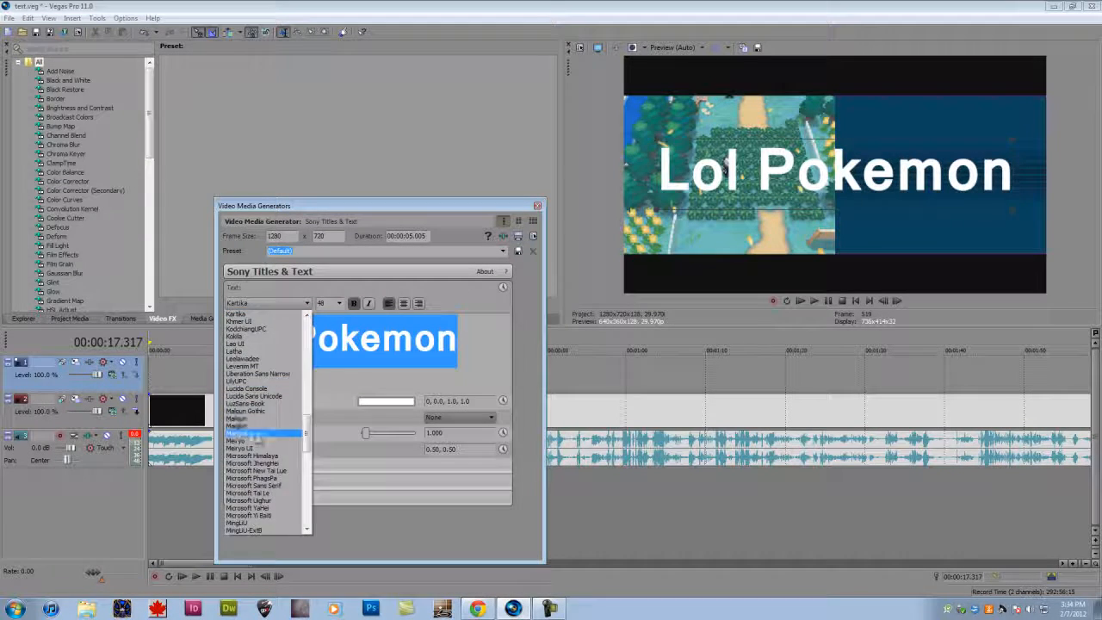
{"action": "left_click", "coordinate": [264, 462]}
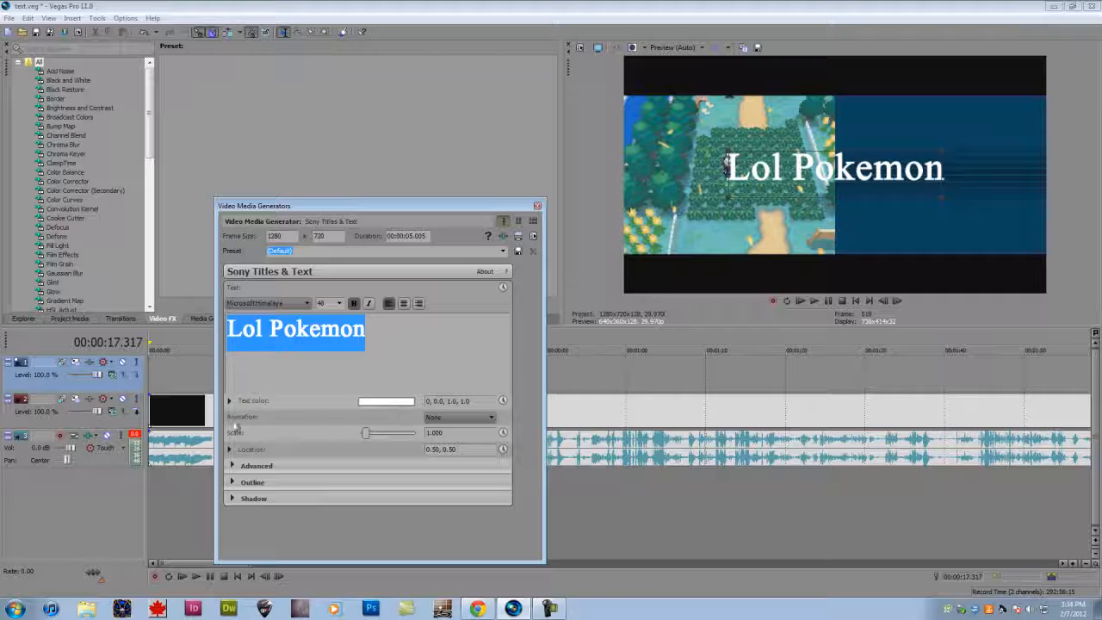
- Scale the text to 1.500 and move it in the preview to location 0.49, 0.52
{"action": "mouse_move", "coordinate": [365, 435]}
{"action": "left_mouse_down"}
{"action": "mouse_move", "coordinate": [376, 437]}
{"action": "mouse_move", "coordinate": [332, 436]}
{"action": "mouse_move", "coordinate": [367, 438]}
{"action": "left_mouse_up"}
{"action": "left_click_drag", "start_coordinate": [777, 191], "coordinate": [692, 205]}
{"action": "mouse_move", "coordinate": [751, 160]}
{"action": "left_mouse_down"}
{"action": "mouse_move", "coordinate": [721, 191]}
{"action": "mouse_move", "coordinate": [731, 164]}
{"action": "left_mouse_up"}
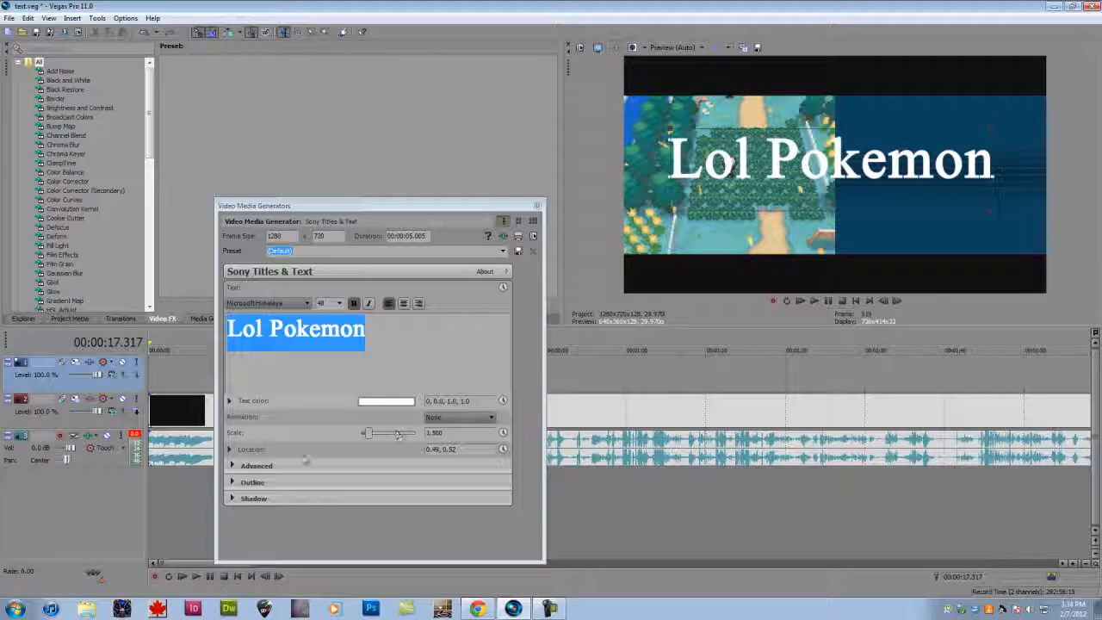
- Open the text's advanced settings, try different tracking and line spacing, and reset them to 0.000 and 1.000
{"action": "left_click", "coordinate": [231, 449]}
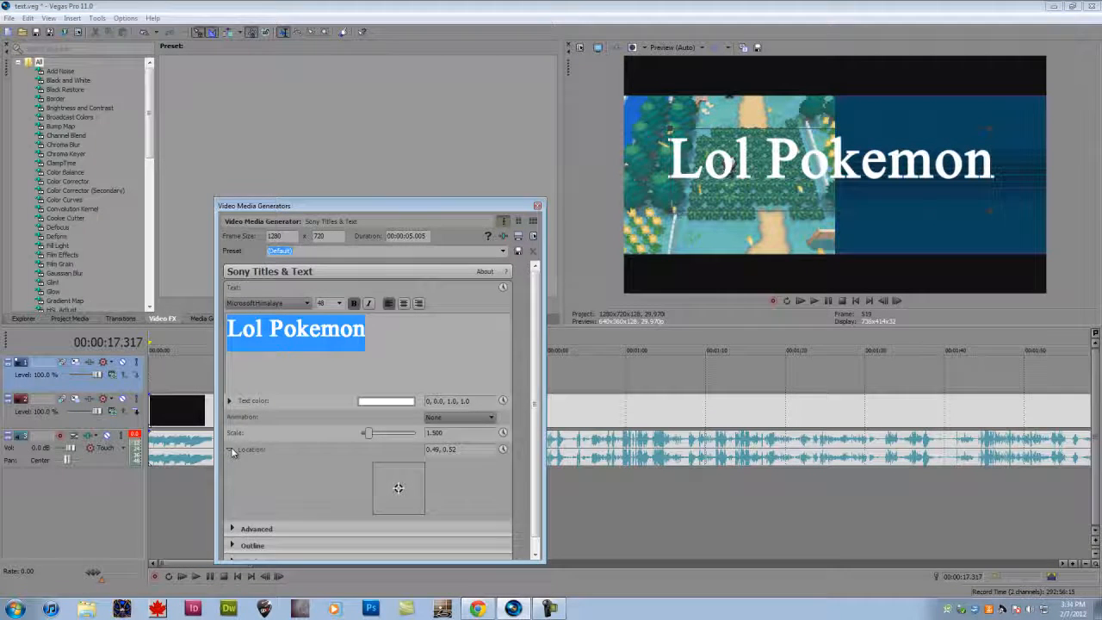
{"action": "left_click", "coordinate": [231, 449]}
{"action": "left_click", "coordinate": [232, 466]}
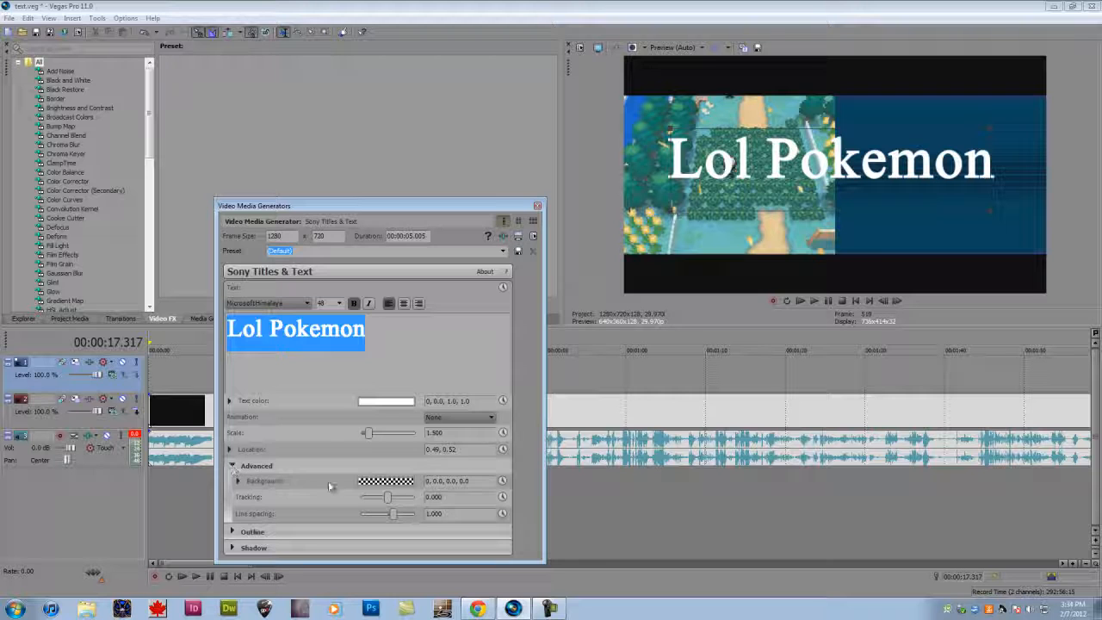
{"action": "left_click", "coordinate": [398, 482]}
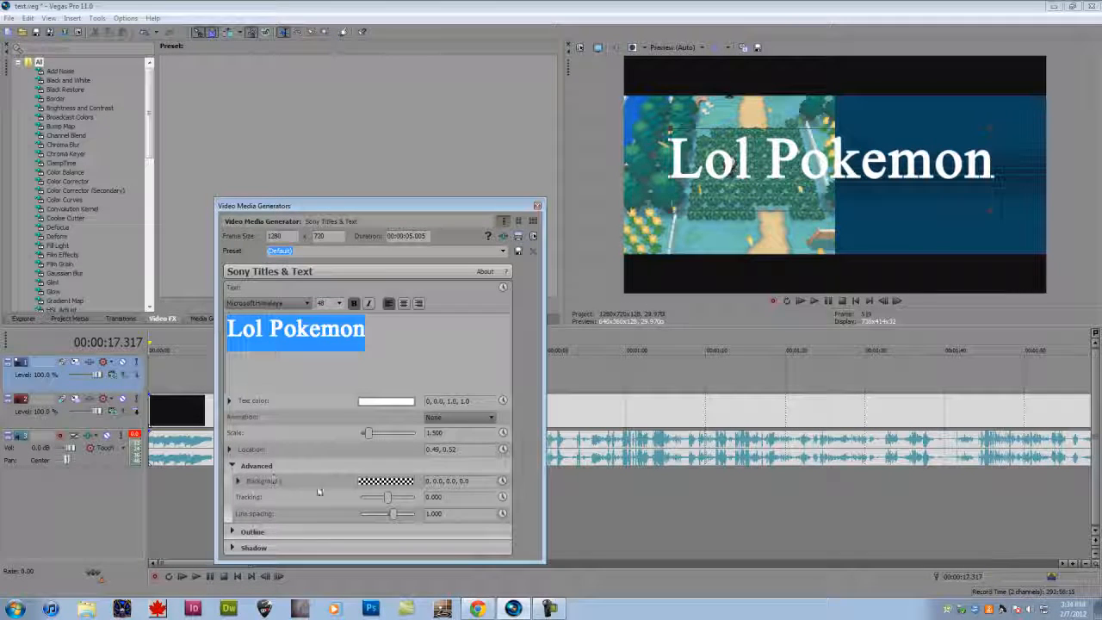
{"action": "mouse_move", "coordinate": [383, 497]}
{"action": "left_mouse_down"}
{"action": "mouse_move", "coordinate": [398, 516]}
{"action": "mouse_move", "coordinate": [381, 515]}
{"action": "left_mouse_up"}
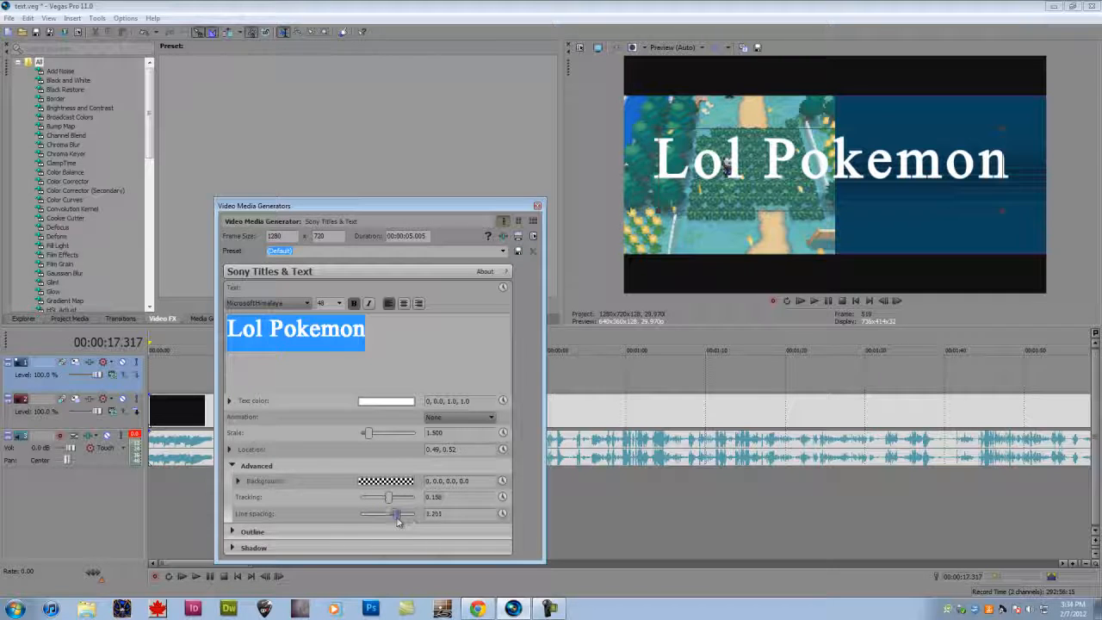
{"action": "left_click_drag", "start_coordinate": [389, 514], "coordinate": [394, 519]}
{"action": "double_click", "coordinate": [387, 498]}
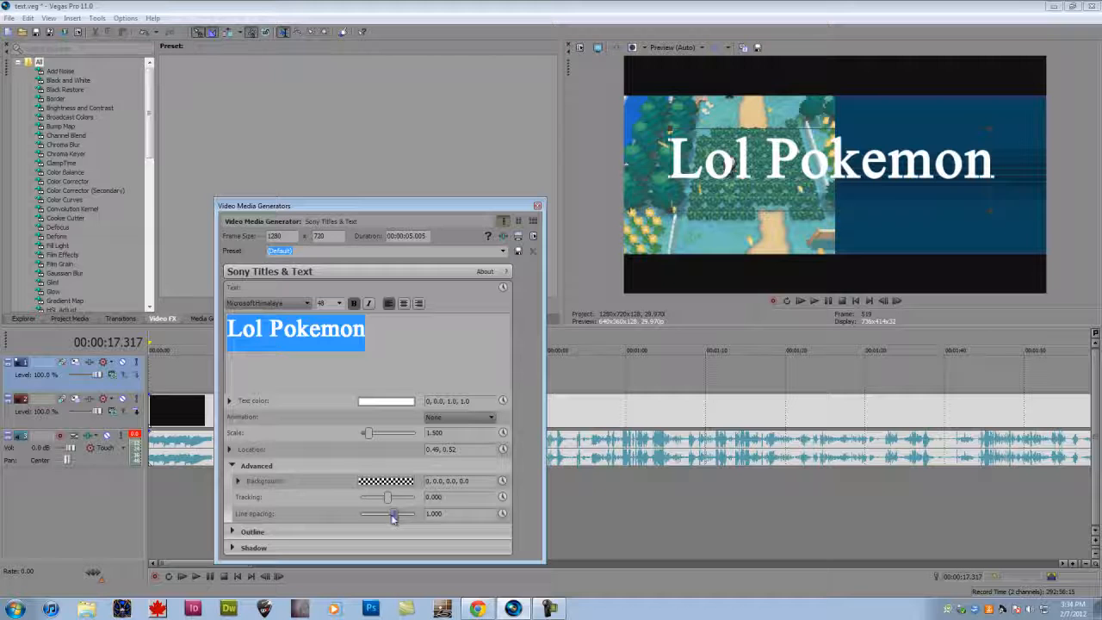
{"action": "left_click_drag", "start_coordinate": [383, 498], "coordinate": [410, 500]}
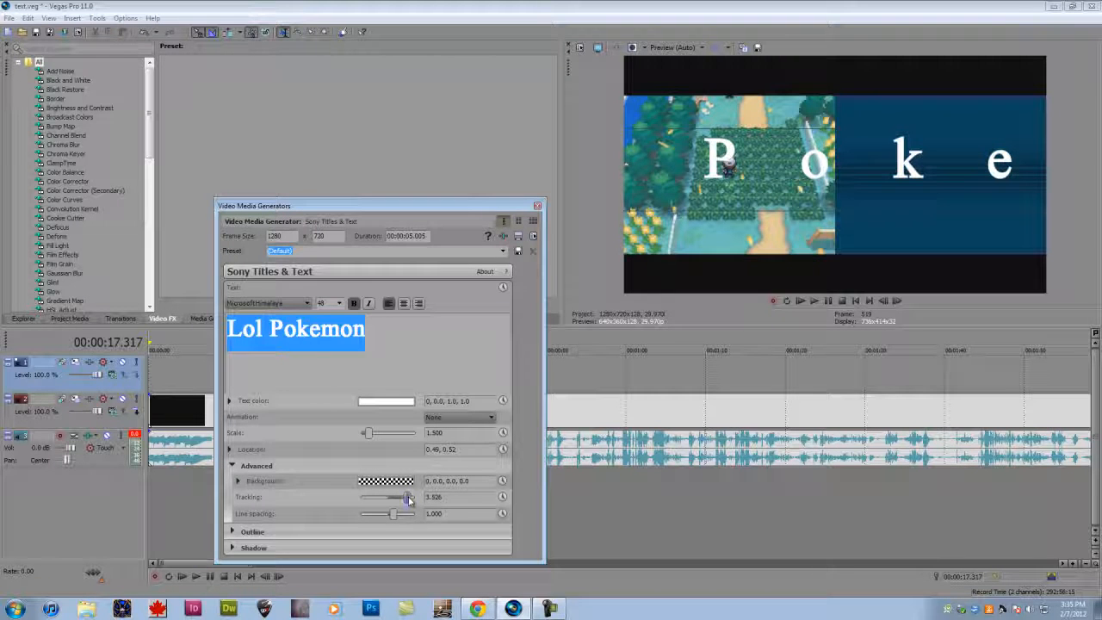
{"action": "double_click", "coordinate": [410, 499]}
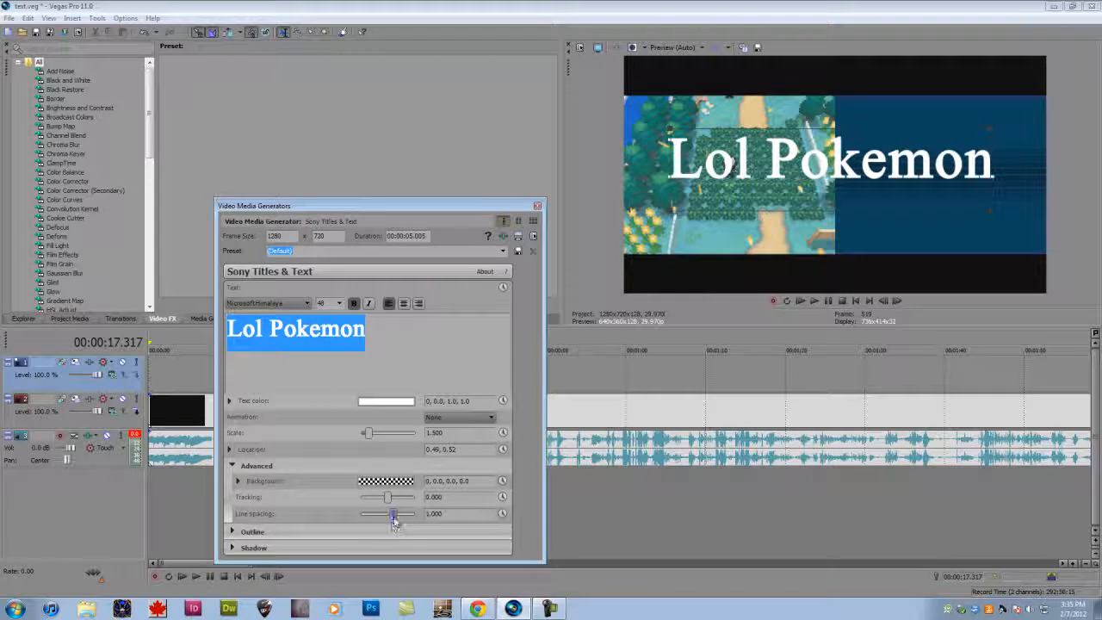
{"action": "left_click_drag", "start_coordinate": [387, 513], "coordinate": [378, 516]}
- Examine the text's outline, shadow, shadow color and location settings, briefly toggling the shadow
{"action": "left_click", "coordinate": [303, 531]}
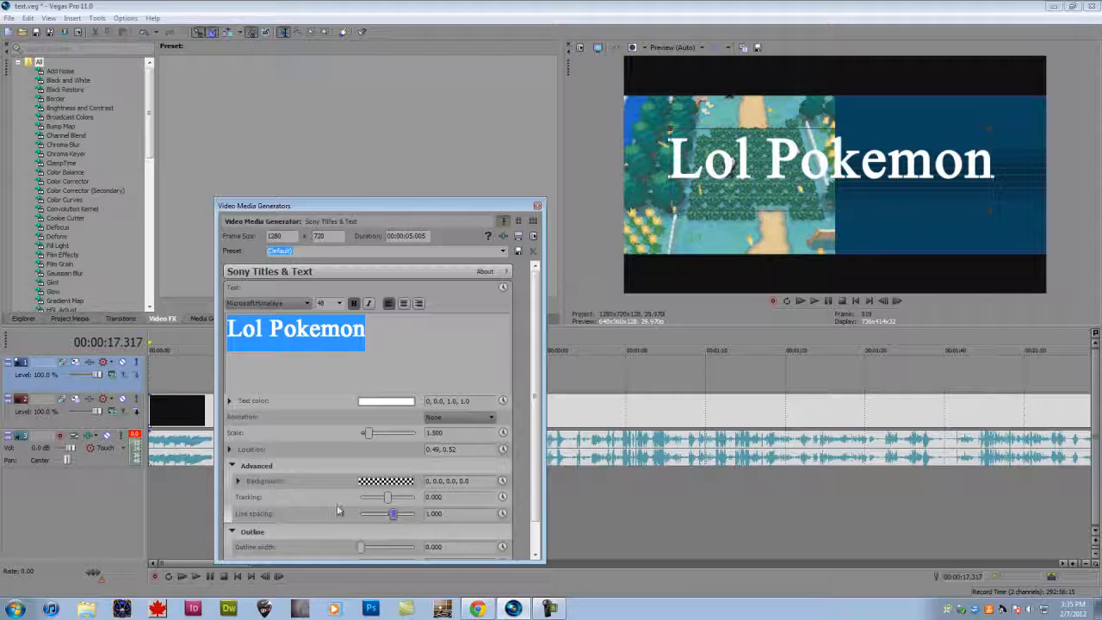
{"action": "scroll", "coordinate": [338, 511], "scroll_direction": "down", "scroll_amount": 1}
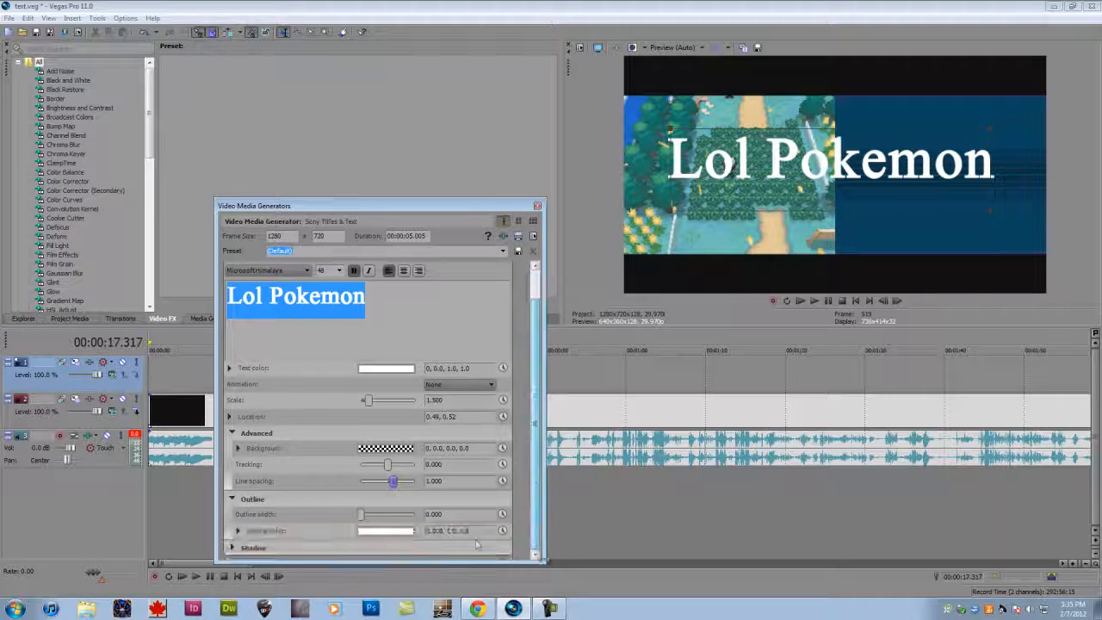
{"action": "left_click", "coordinate": [232, 499]}
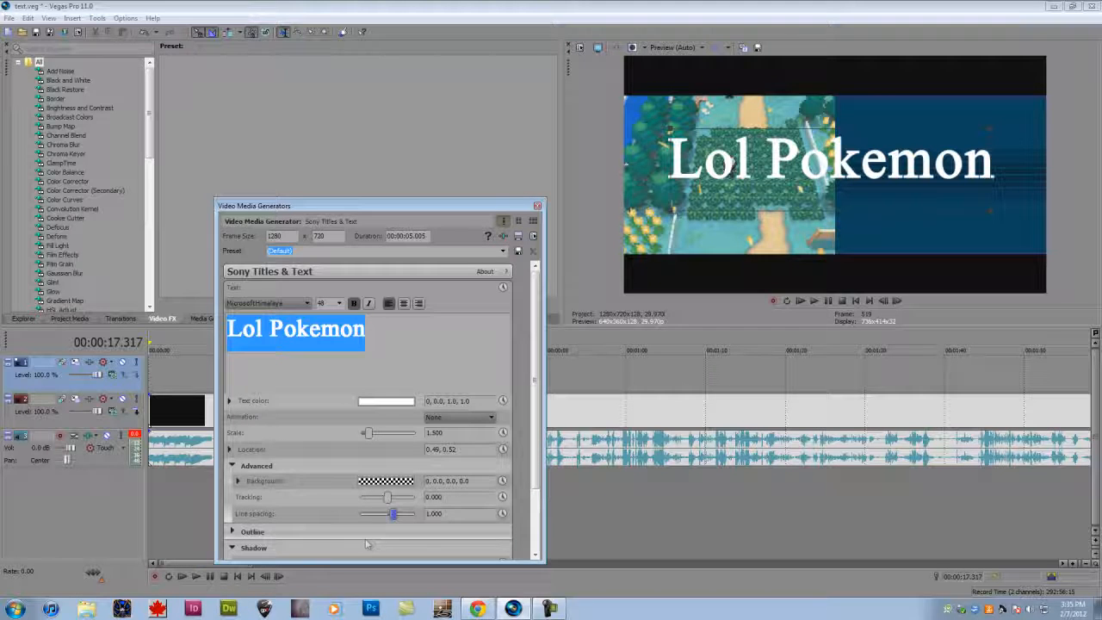
{"action": "scroll", "coordinate": [366, 544], "scroll_direction": "down", "scroll_amount": 3}
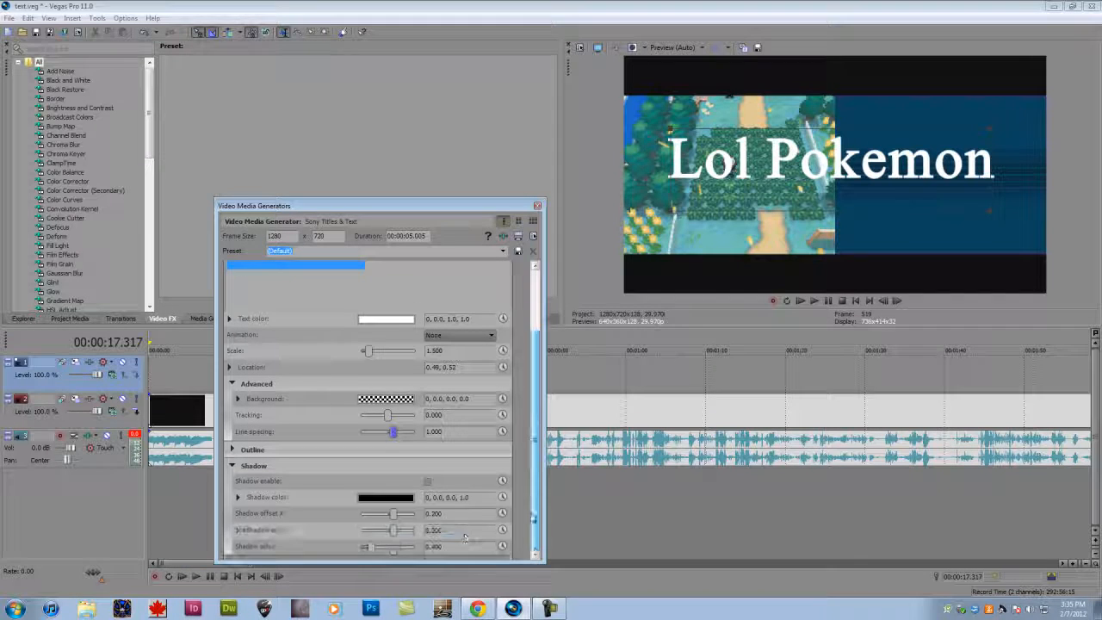
{"action": "left_click", "coordinate": [428, 481]}
{"action": "left_click", "coordinate": [427, 481]}
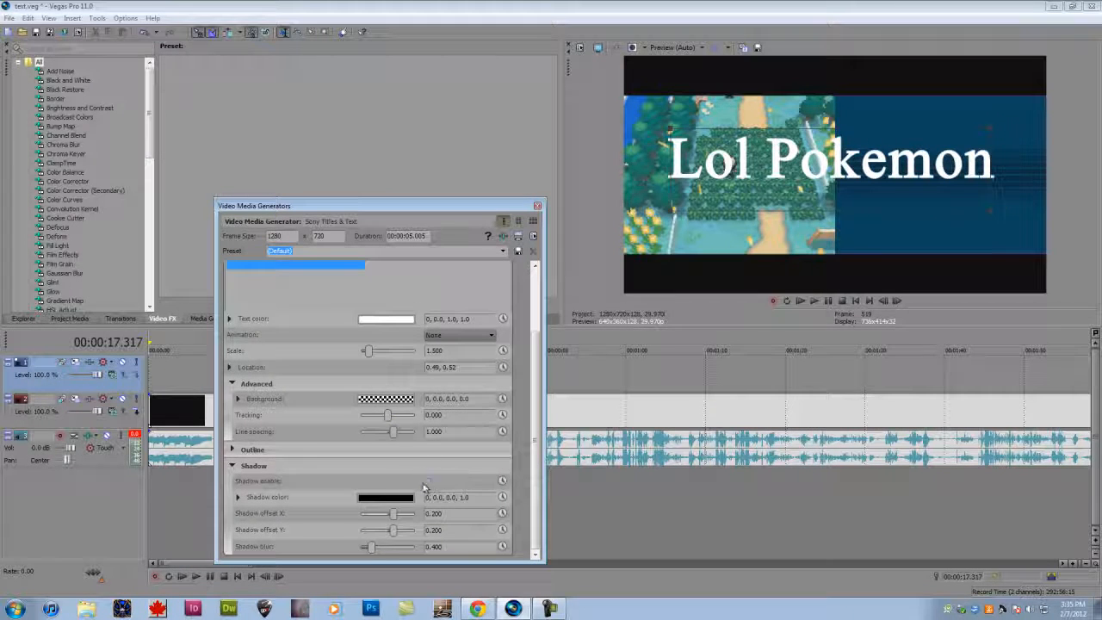
{"action": "left_click", "coordinate": [238, 496]}
{"action": "left_click", "coordinate": [232, 466]}
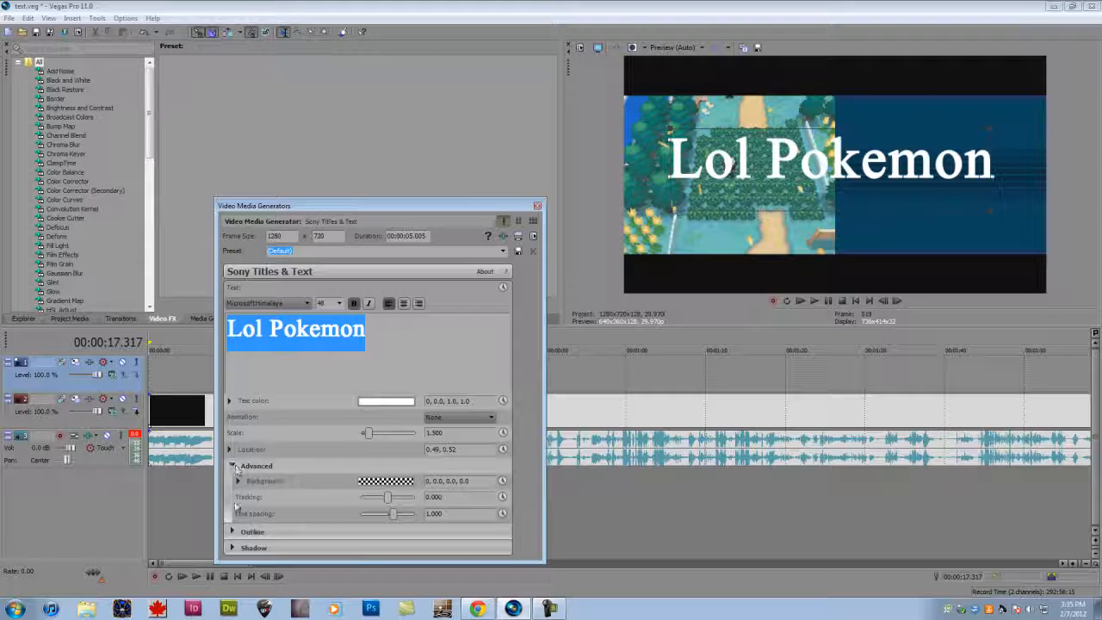
{"action": "left_click", "coordinate": [253, 548]}
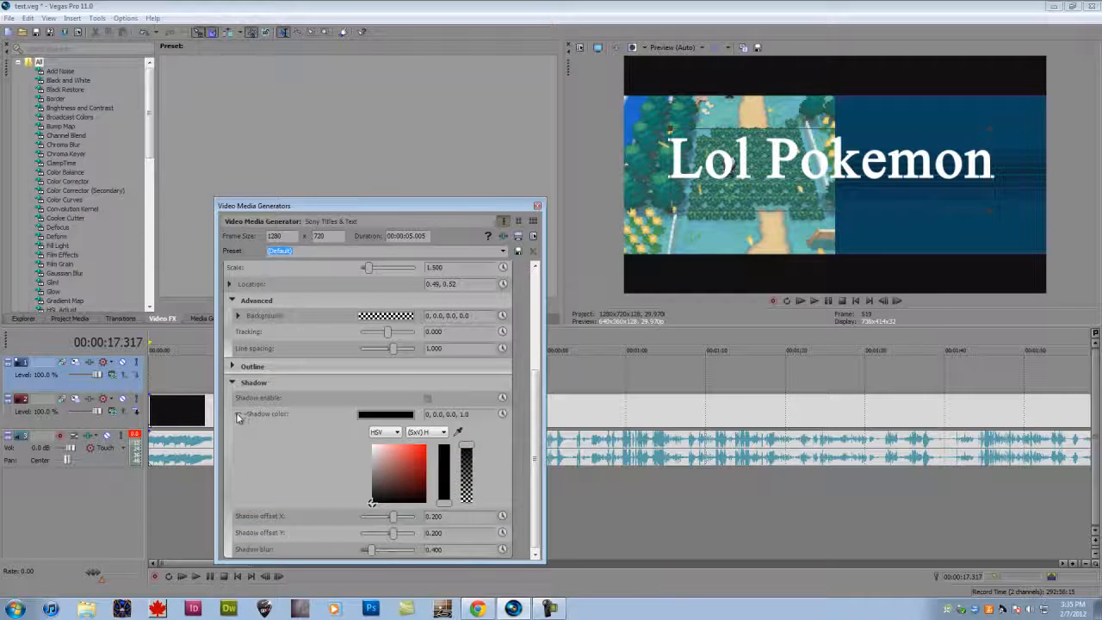
{"action": "left_click", "coordinate": [238, 418]}
{"action": "left_click", "coordinate": [229, 450]}
{"action": "left_click", "coordinate": [229, 368]}
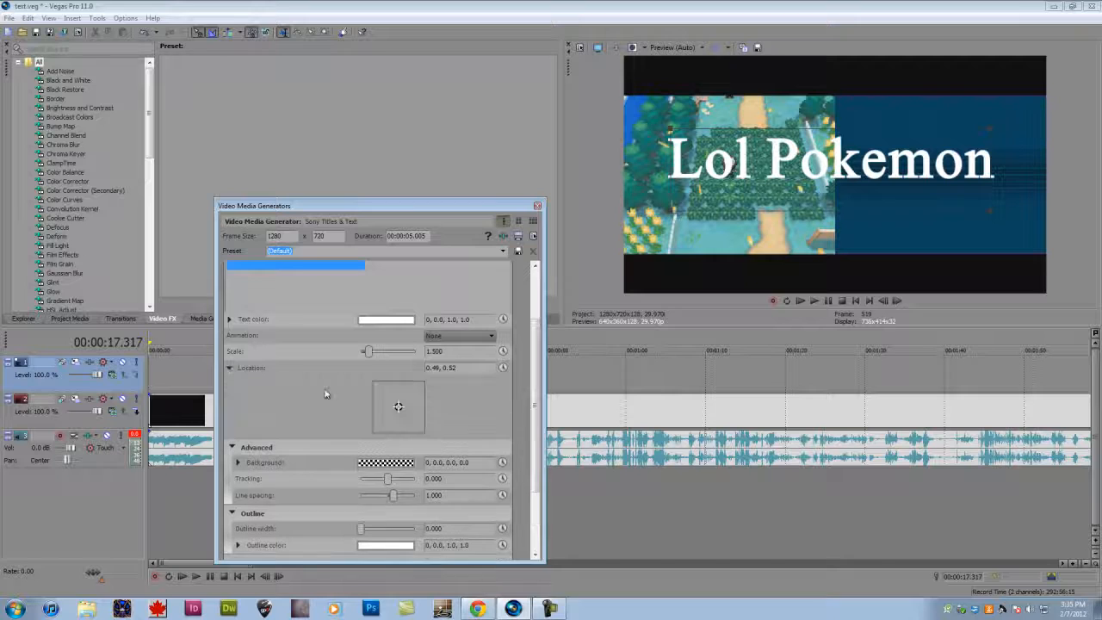
- Pick a new background color for the text, switching the color model to RGB and choosing an orange
{"action": "left_click", "coordinate": [376, 545]}
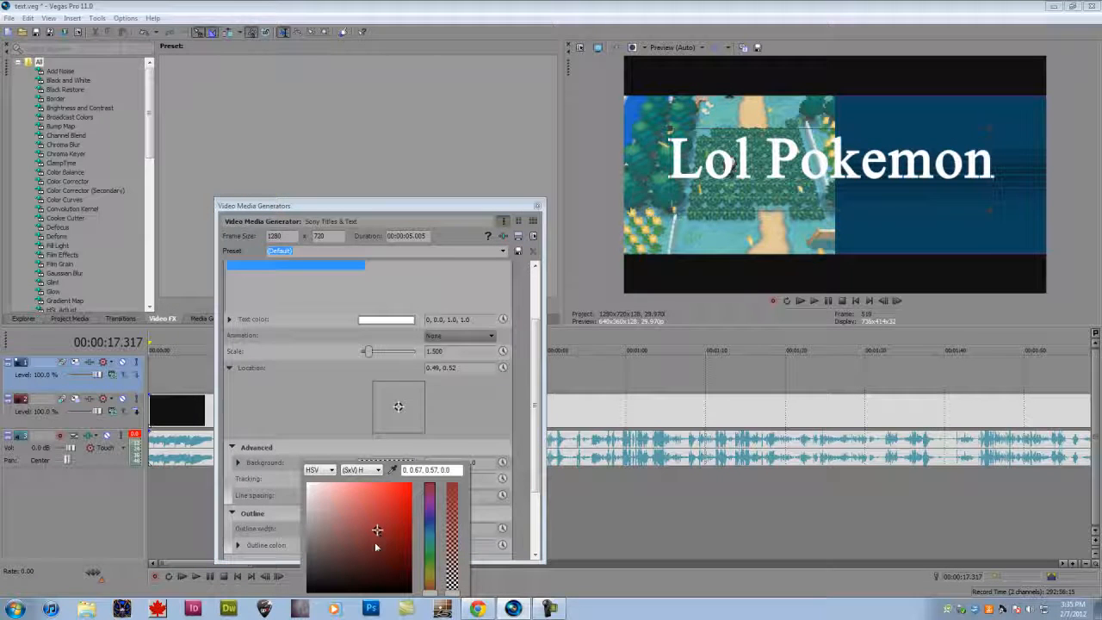
{"action": "left_click", "coordinate": [347, 490]}
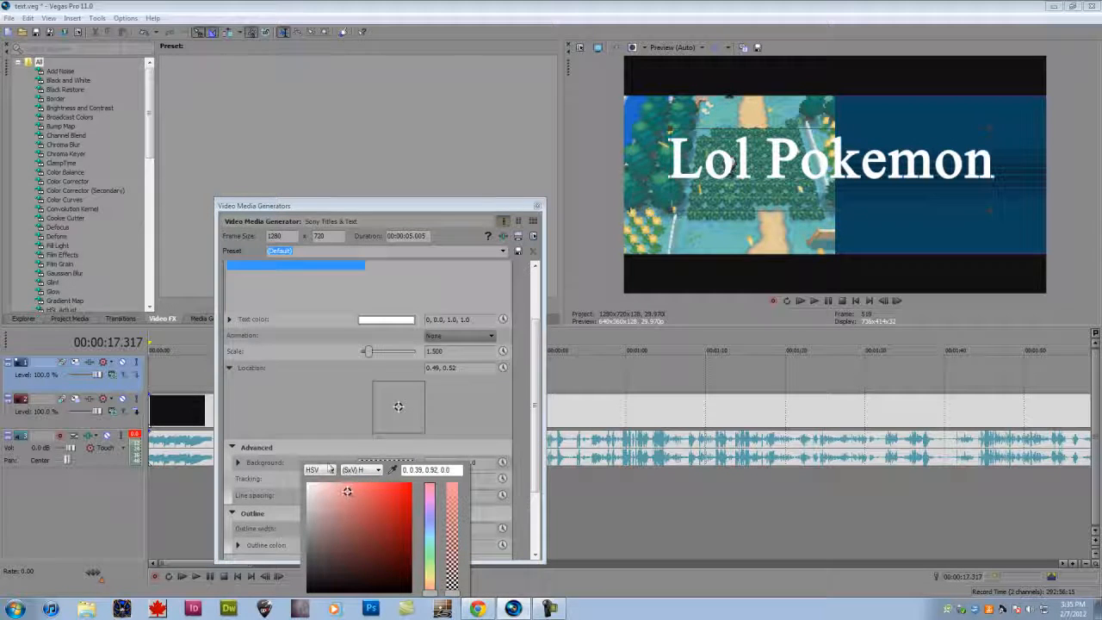
{"action": "left_click", "coordinate": [320, 471]}
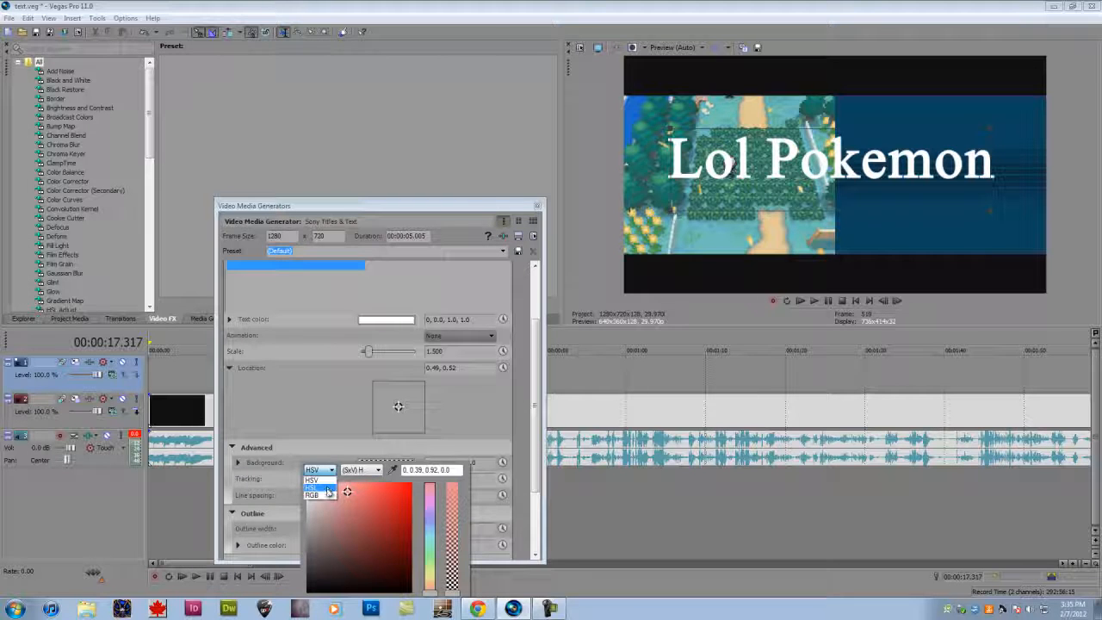
{"action": "left_click", "coordinate": [319, 487]}
{"action": "left_click", "coordinate": [315, 485]}
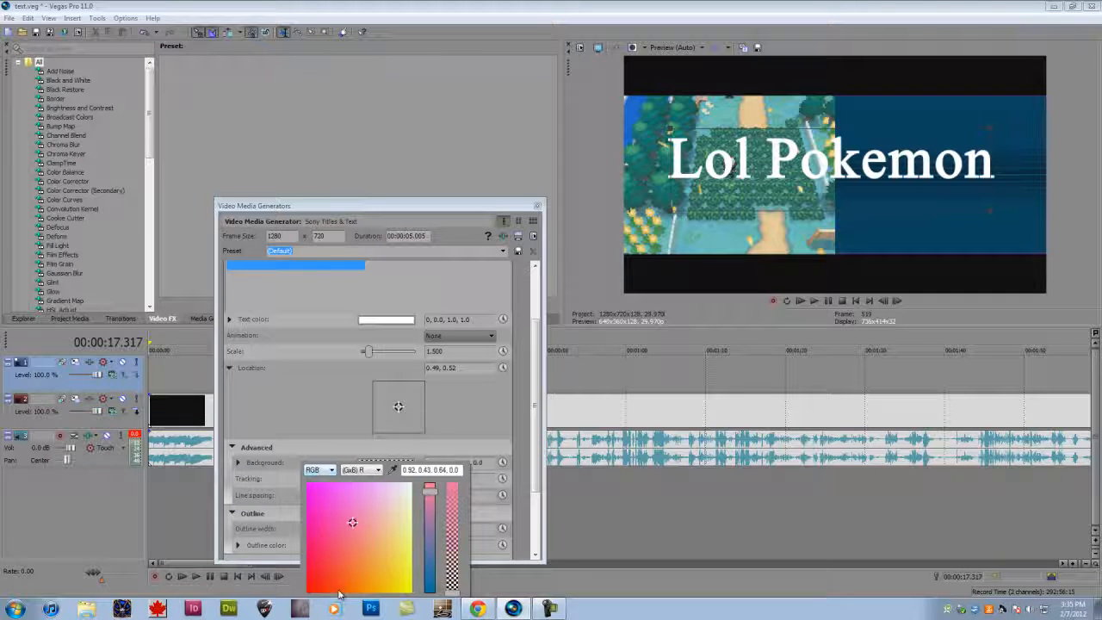
{"action": "left_click", "coordinate": [361, 548]}
{"action": "left_click", "coordinate": [376, 564]}
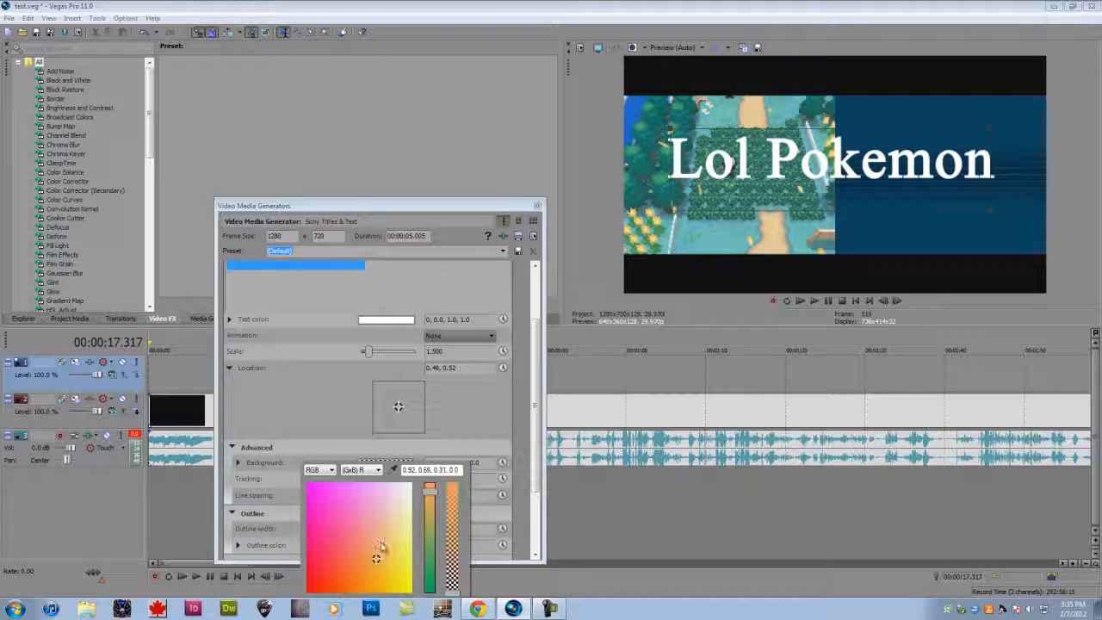
- Try the other RGB channel layouts, switch to Separate, and set the background color to 28, 0.68, 1.0, 0.0
{"action": "left_click", "coordinate": [353, 470]}
{"action": "left_click", "coordinate": [375, 486]}
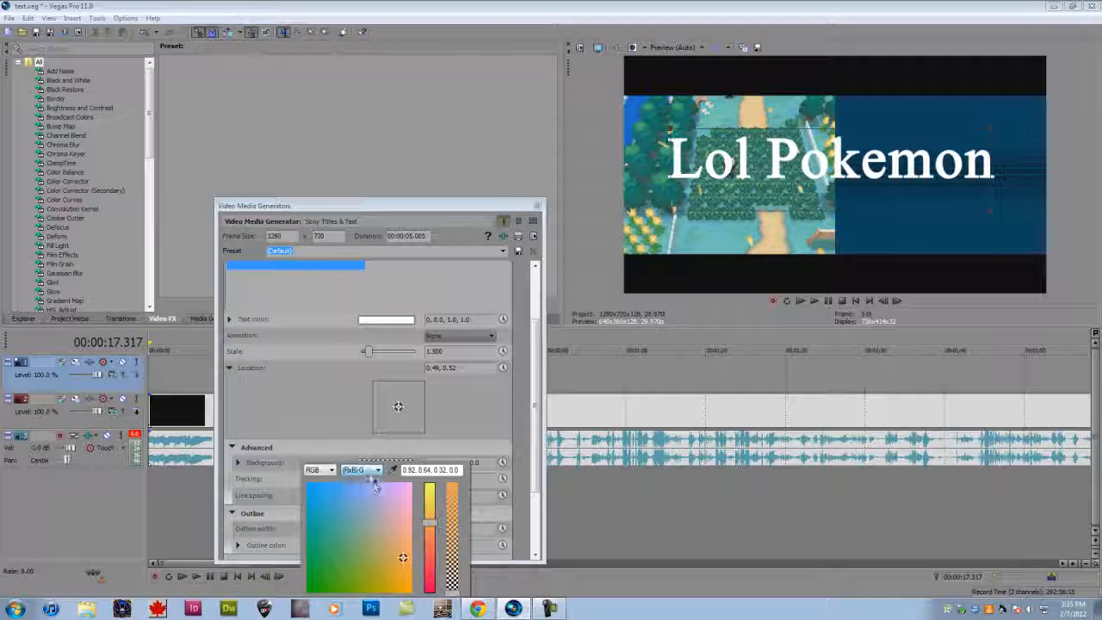
{"action": "left_click", "coordinate": [362, 469]}
{"action": "left_click", "coordinate": [362, 487]}
{"action": "left_click", "coordinate": [361, 470]}
{"action": "left_click", "coordinate": [361, 478]}
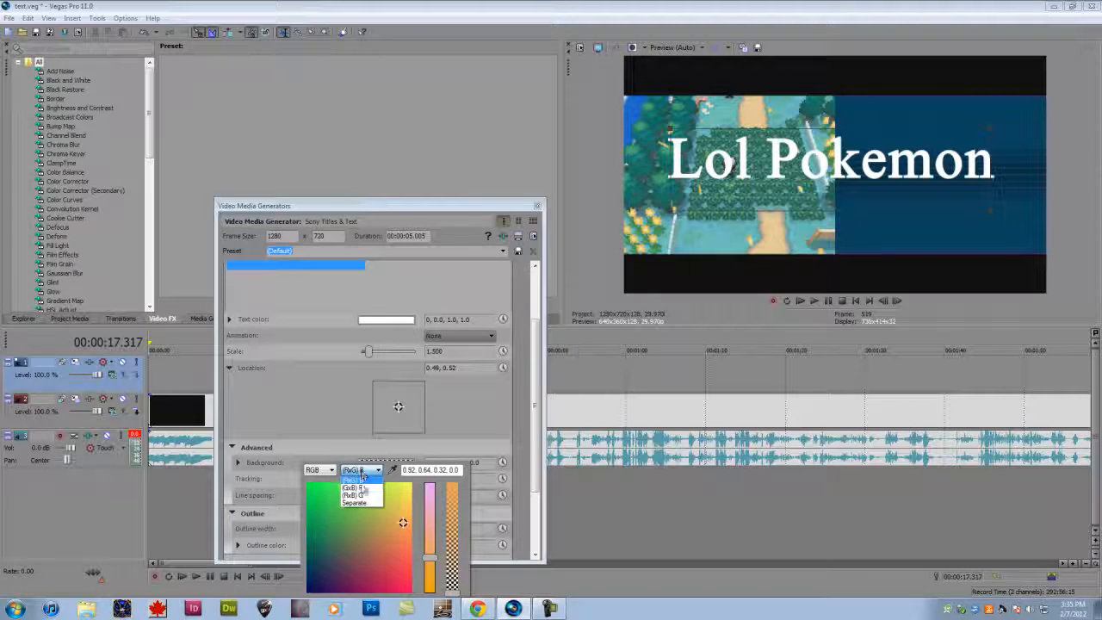
{"action": "left_click", "coordinate": [356, 502]}
{"action": "left_click", "coordinate": [385, 504]}
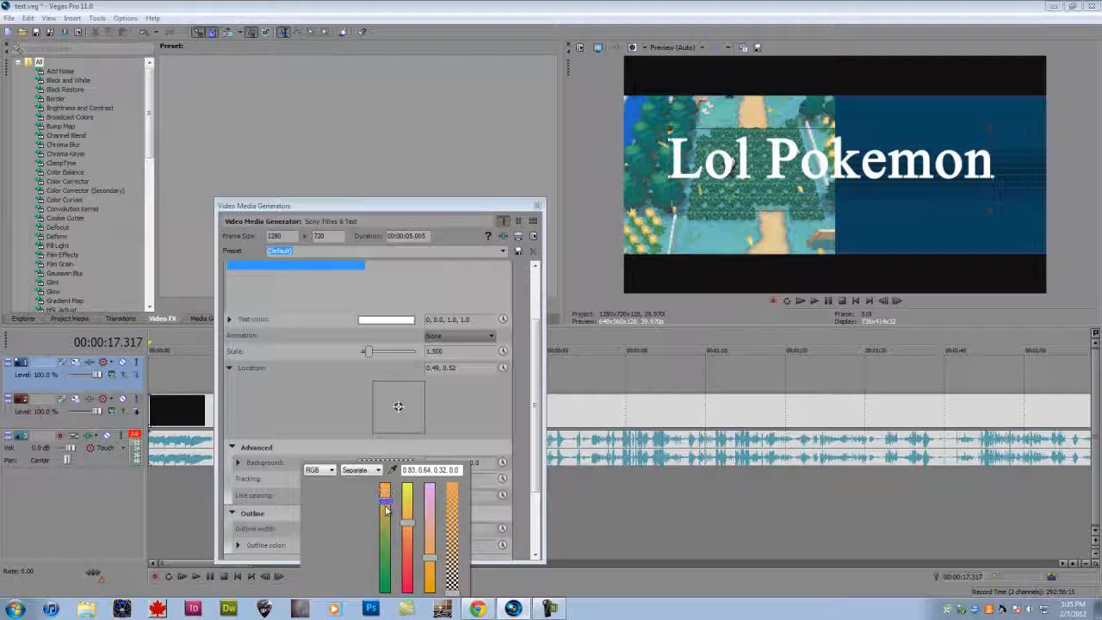
{"action": "left_click", "coordinate": [335, 375]}
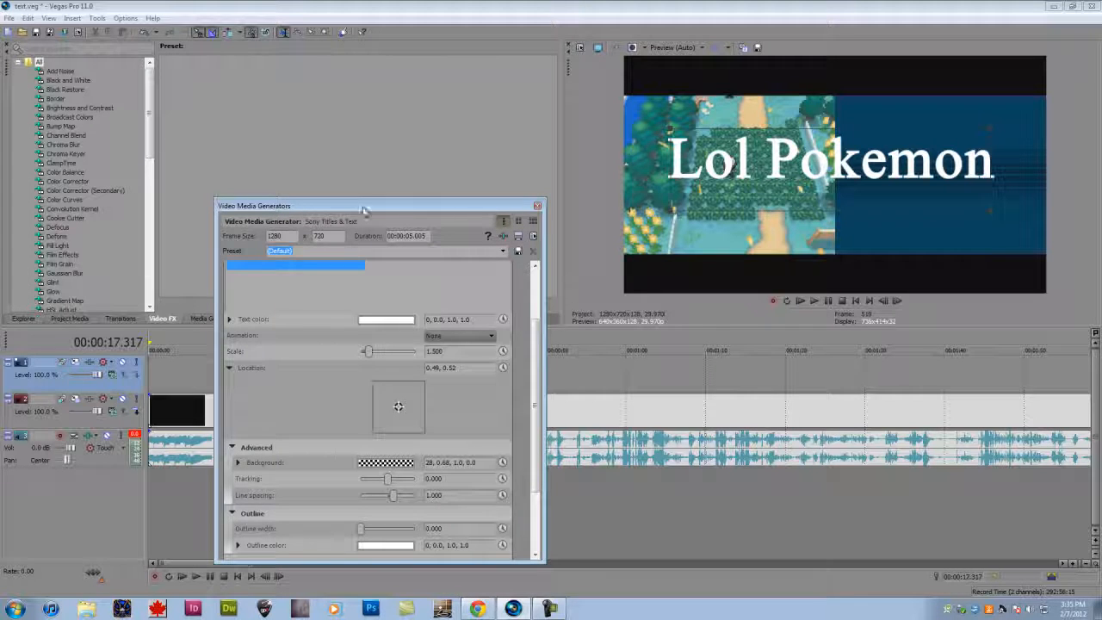
- Collapse the location, advanced, outline and shadow sections after checking the text color controls
{"action": "left_click", "coordinate": [230, 367]}
{"action": "left_click", "coordinate": [231, 385]}
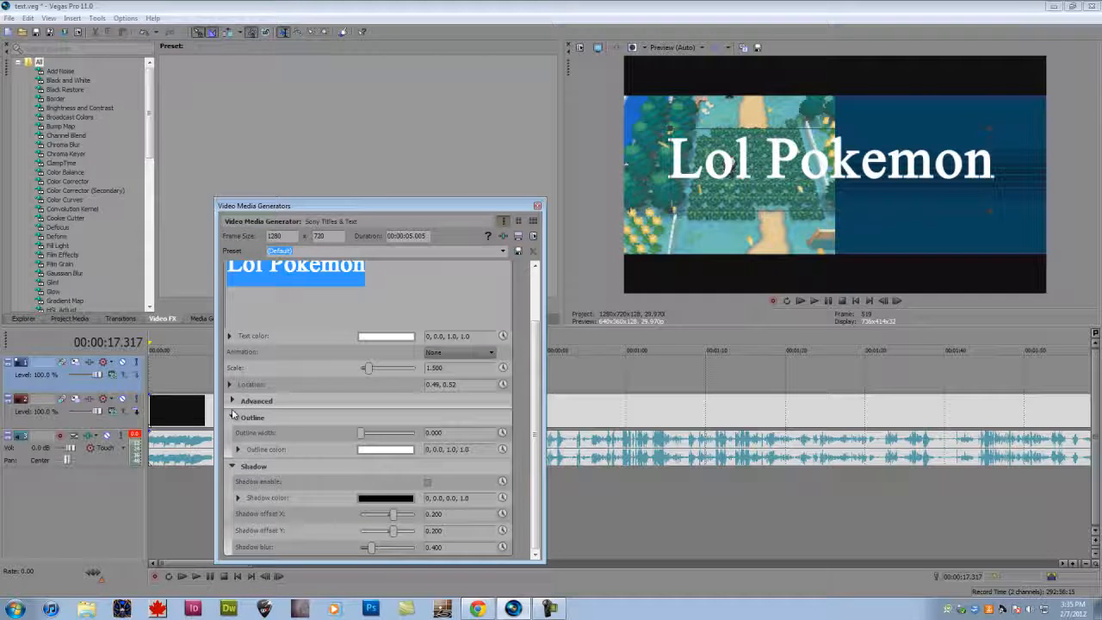
{"action": "left_click", "coordinate": [231, 418]}
{"action": "left_click", "coordinate": [231, 417]}
{"action": "left_click", "coordinate": [229, 370]}
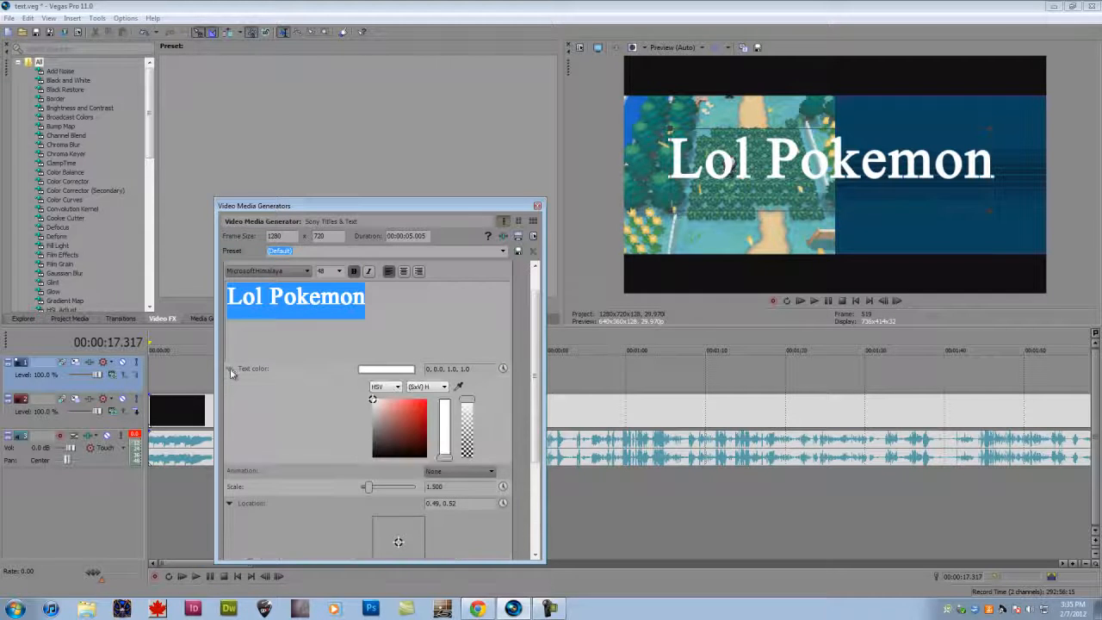
{"action": "left_click", "coordinate": [229, 369]}
{"action": "left_click", "coordinate": [230, 419]}
{"action": "left_click", "coordinate": [232, 467]}
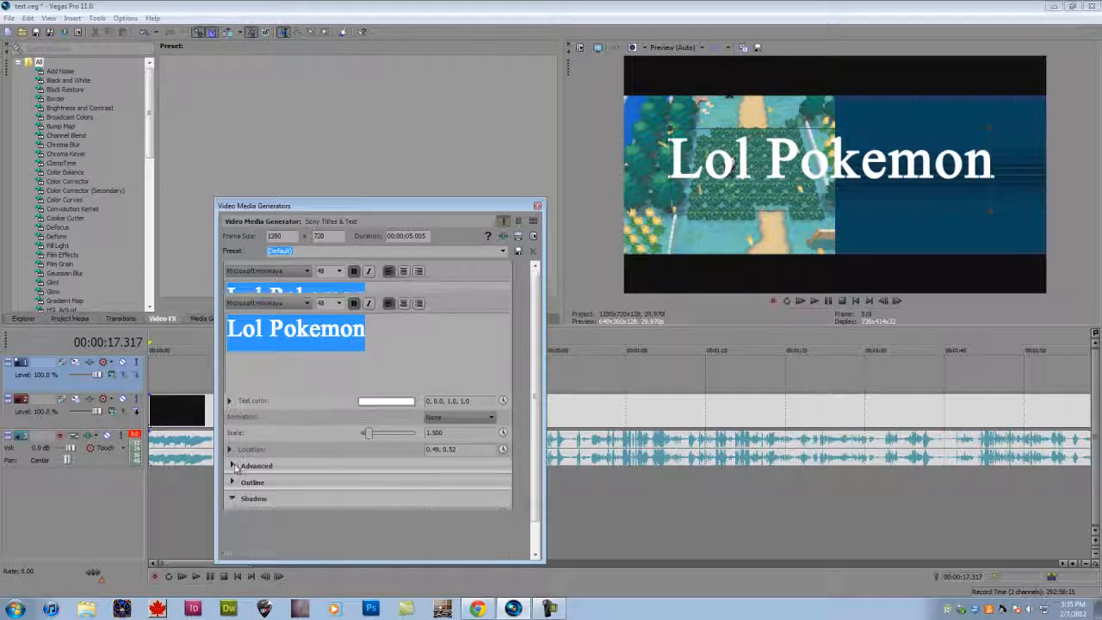
- Animate the text color and add a red keyframe at 00:00:02.162
{"action": "left_click", "coordinate": [504, 401]}
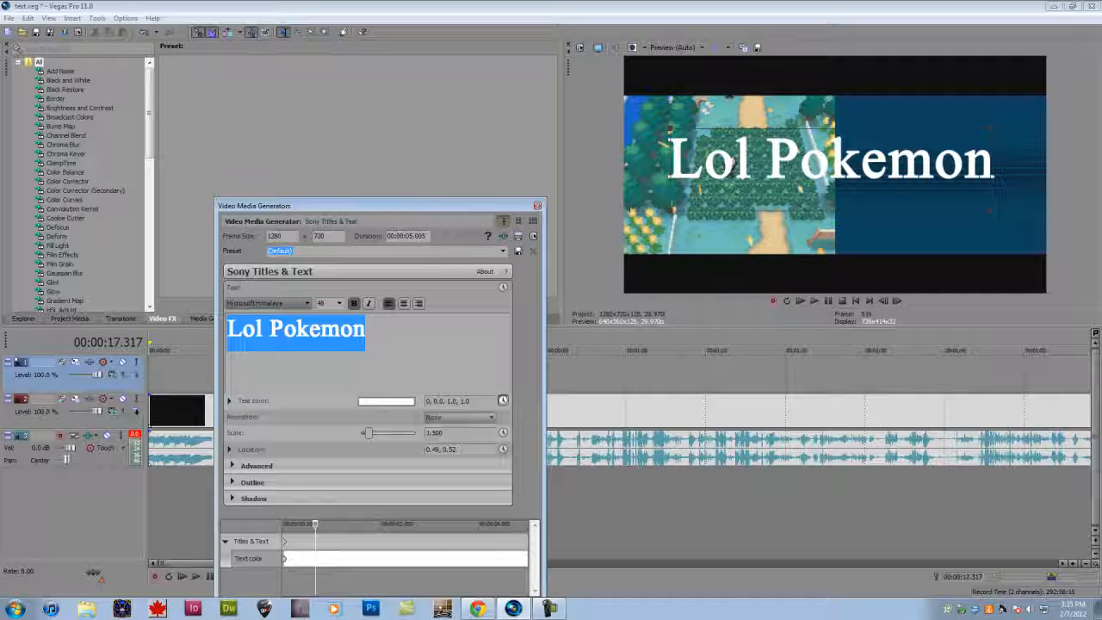
{"action": "left_click_drag", "start_coordinate": [413, 206], "coordinate": [397, 108]}
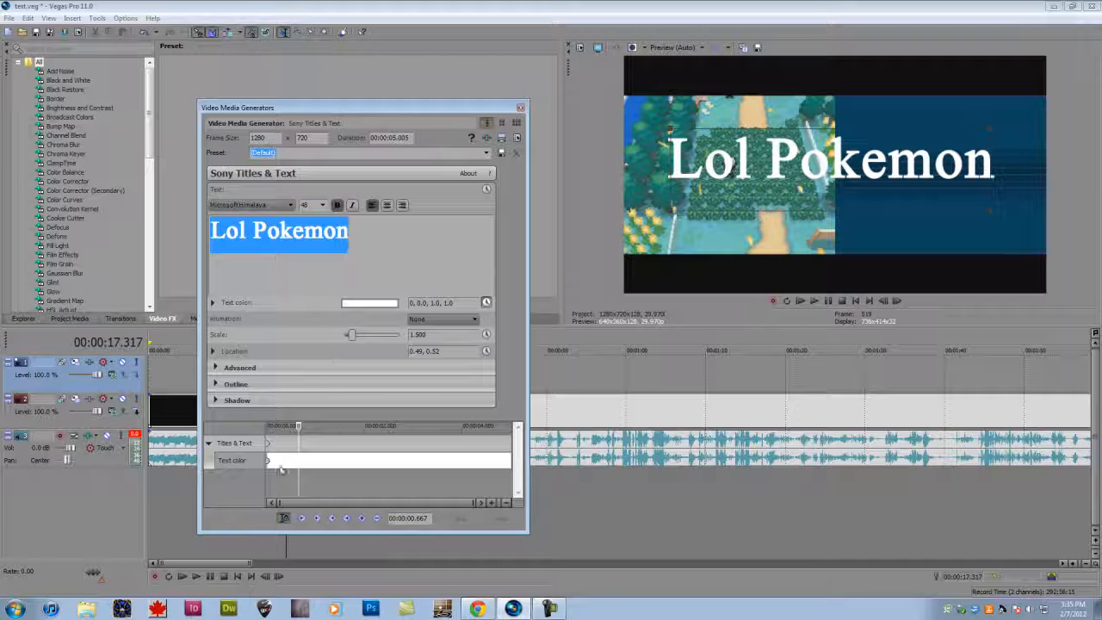
{"action": "double_click", "coordinate": [374, 460]}
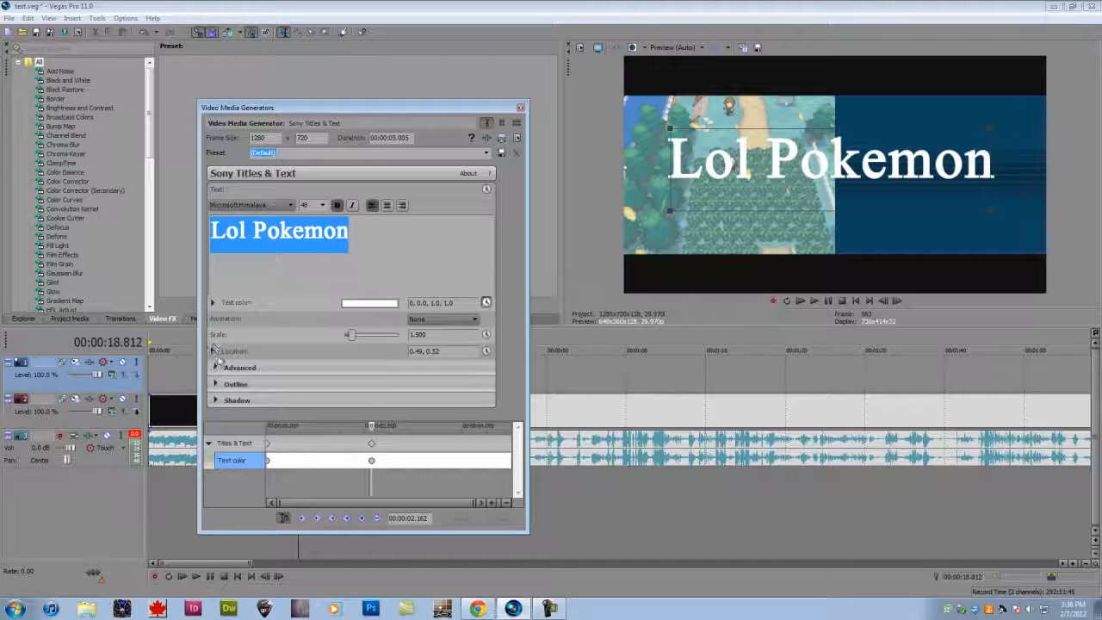
{"action": "left_click", "coordinate": [214, 302]}
{"action": "mouse_move", "coordinate": [381, 344]}
{"action": "left_mouse_down"}
{"action": "mouse_move", "coordinate": [376, 363]}
{"action": "mouse_move", "coordinate": [394, 334]}
{"action": "left_mouse_up"}
- Preview the color fade from its start, move the red keyframe to about 4 seconds, and close the generator settings
{"action": "left_click", "coordinate": [266, 460]}
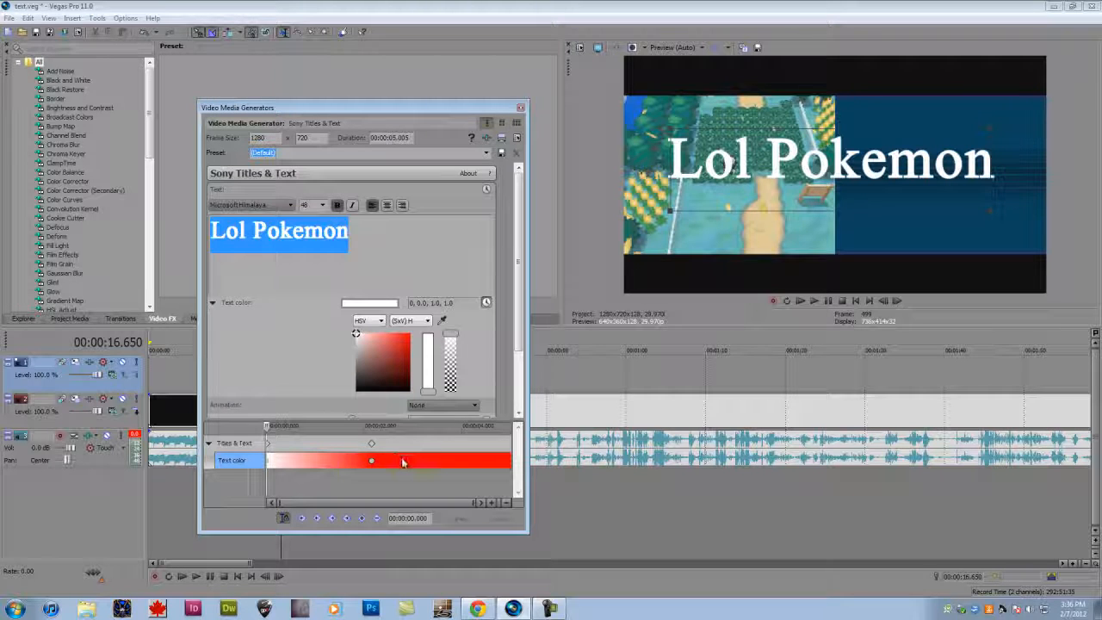
{"action": "key", "text": "space"}
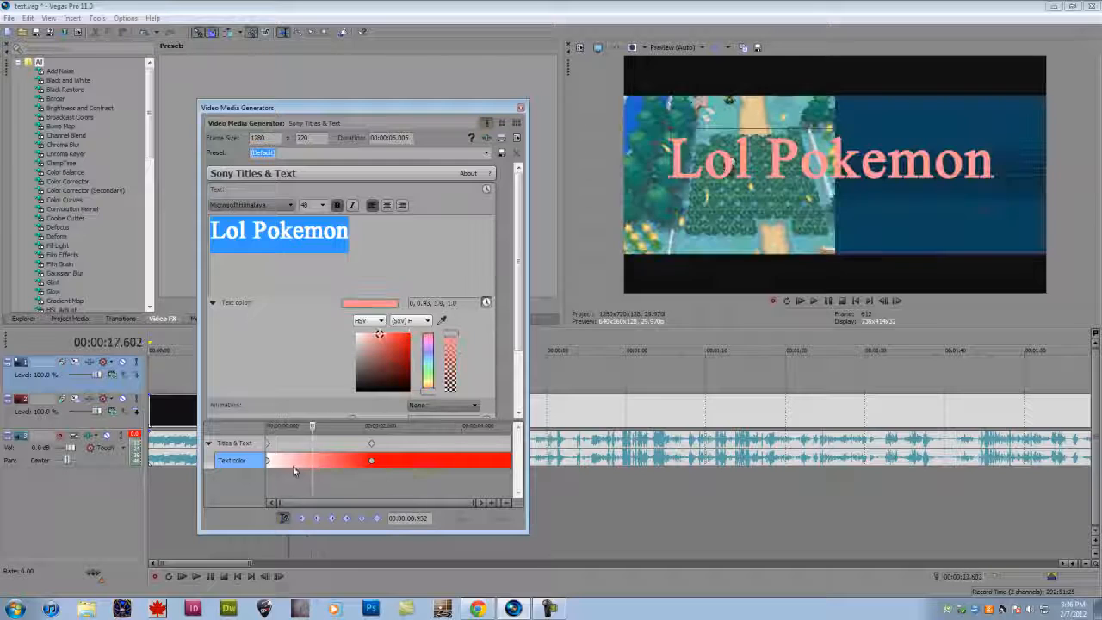
{"action": "left_click_drag", "start_coordinate": [371, 460], "coordinate": [463, 462]}
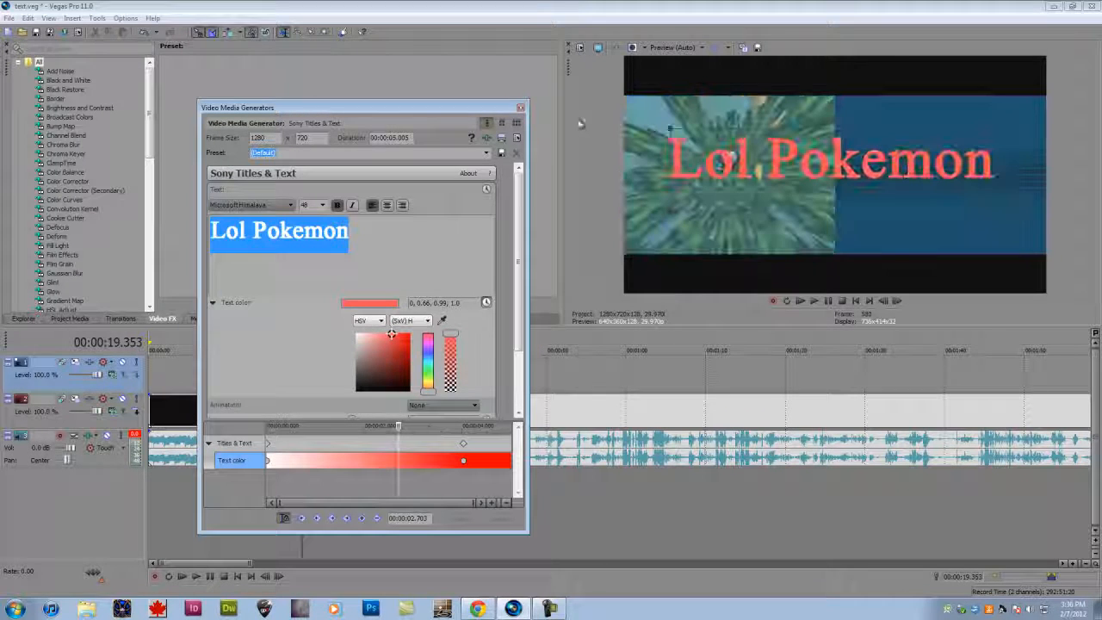
{"action": "left_click", "coordinate": [520, 108]}
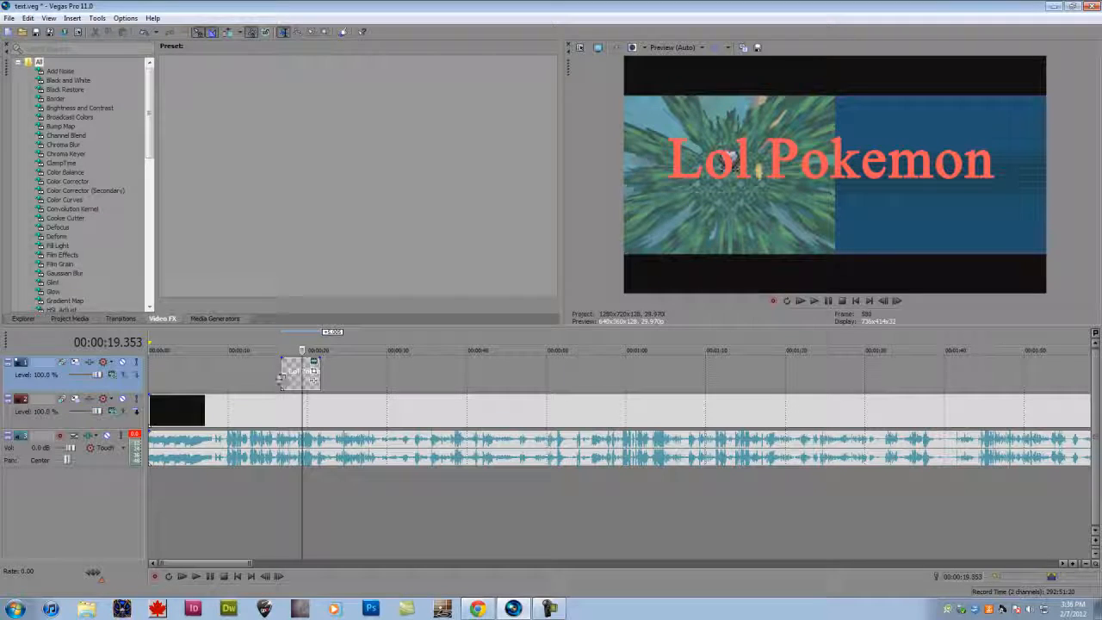
- Play the text event from its start to review the color change, and return the cursor to 00:00:18.252
{"action": "left_click", "coordinate": [282, 379]}
{"action": "left_click", "coordinate": [814, 301]}
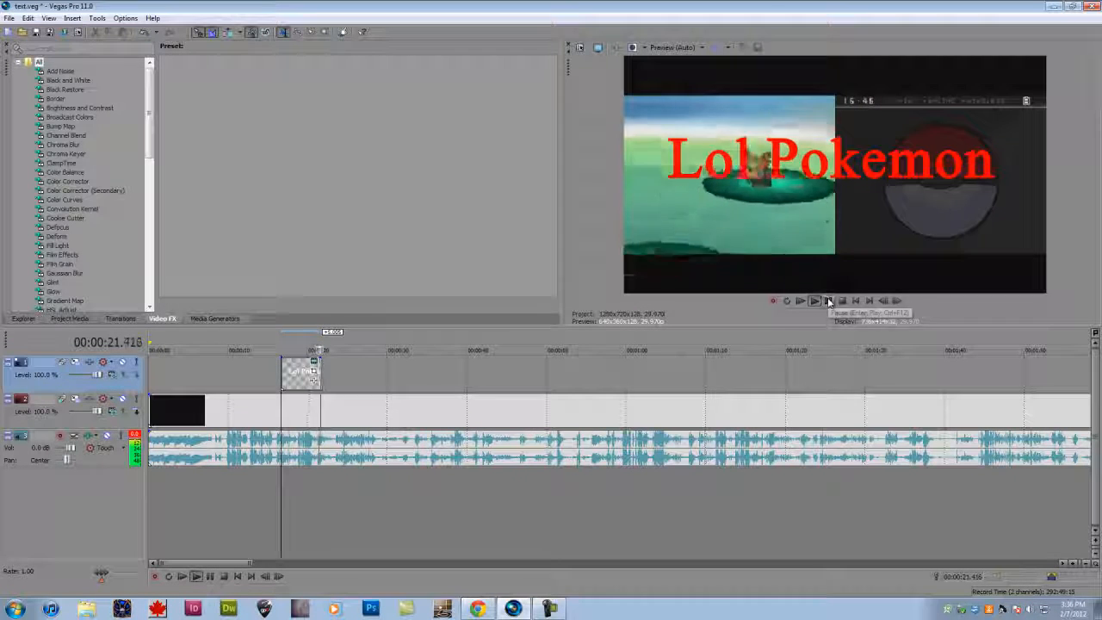
{"action": "left_click", "coordinate": [828, 302]}
{"action": "left_click", "coordinate": [294, 379]}
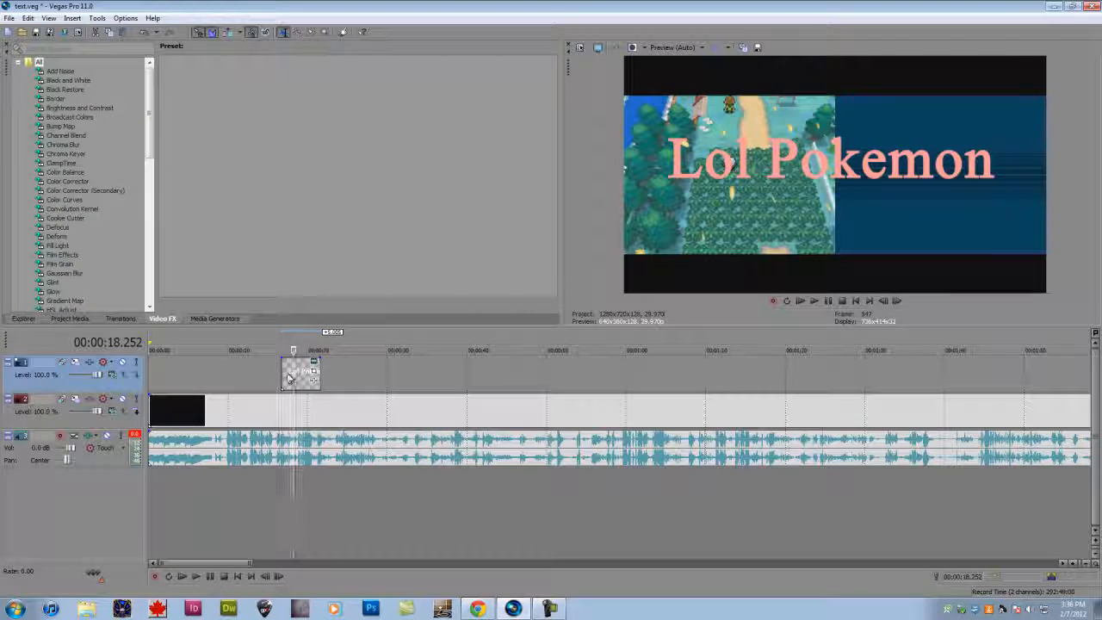
- Extend the text event back to the timeline's start and out to about 48 seconds, and place the cursor at 00:00:21.855
{"action": "left_click", "coordinate": [287, 377]}
{"action": "left_click_drag", "start_coordinate": [281, 375], "coordinate": [96, 372]}
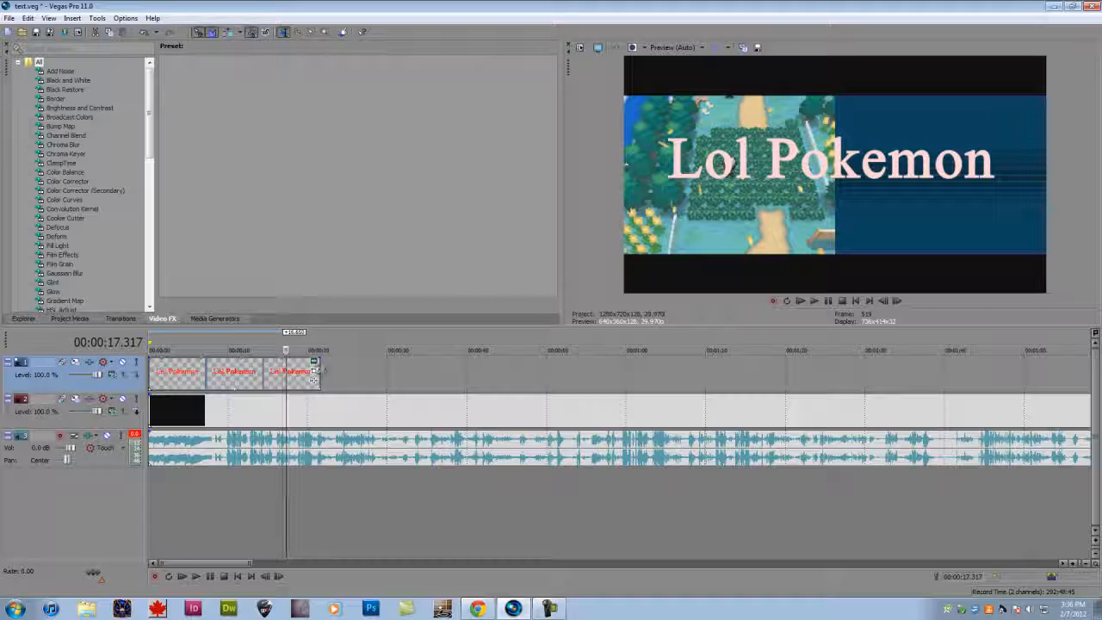
{"action": "left_click_drag", "start_coordinate": [321, 370], "coordinate": [532, 371]}
{"action": "left_click", "coordinate": [464, 381]}
{"action": "left_click", "coordinate": [525, 363]}
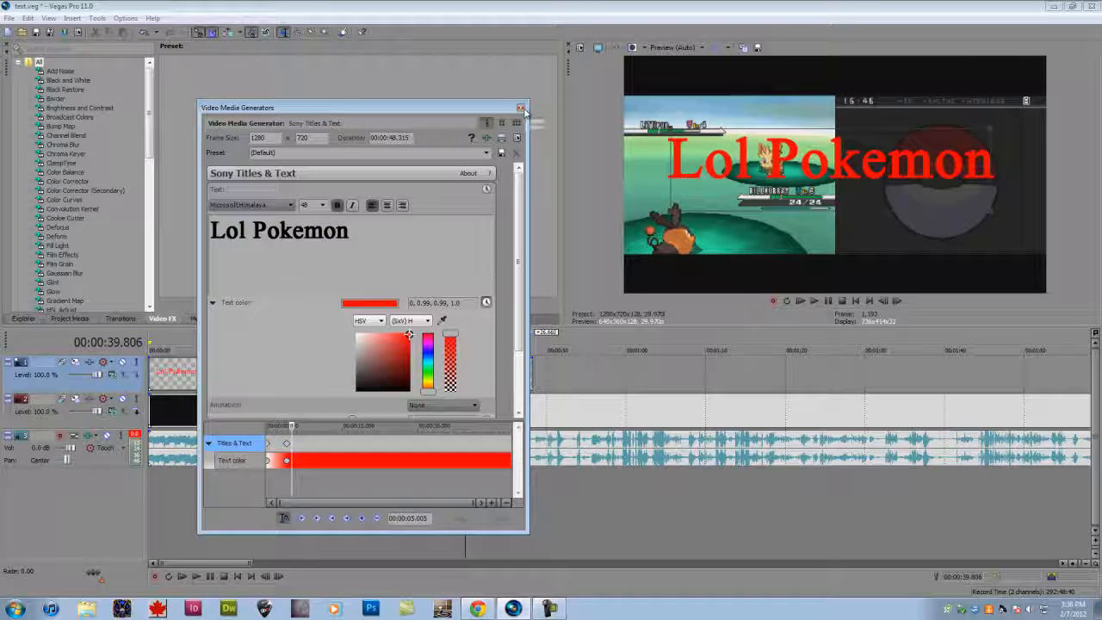
{"action": "left_click", "coordinate": [521, 108]}
{"action": "left_click", "coordinate": [314, 371]}
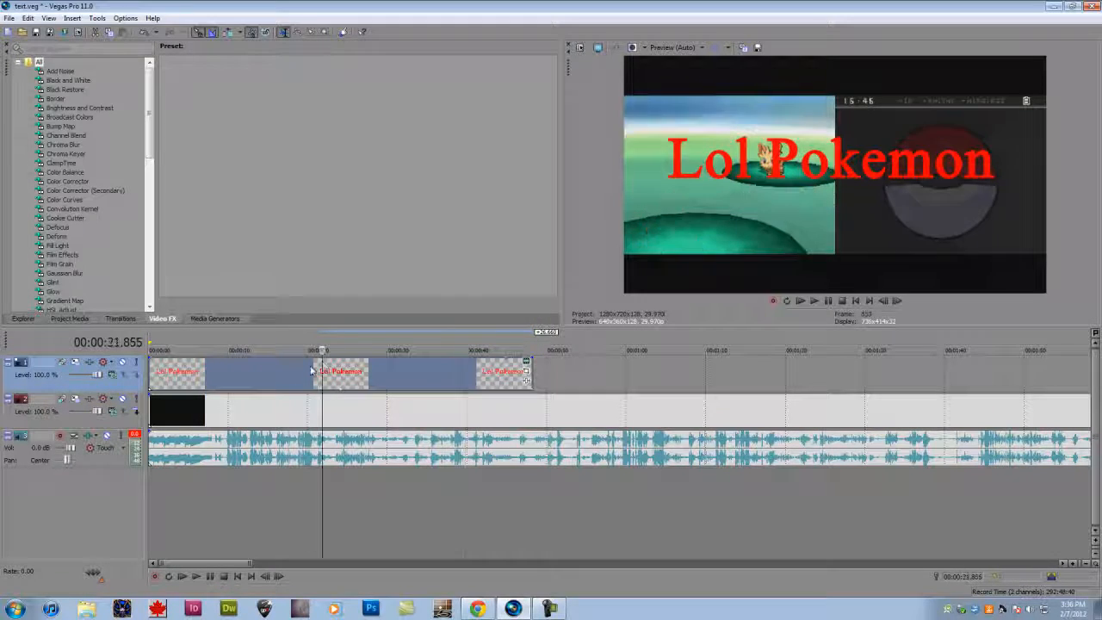
- Apply the Hexagon preset of the Defocus effect to the text event
{"action": "left_click", "coordinate": [57, 236]}
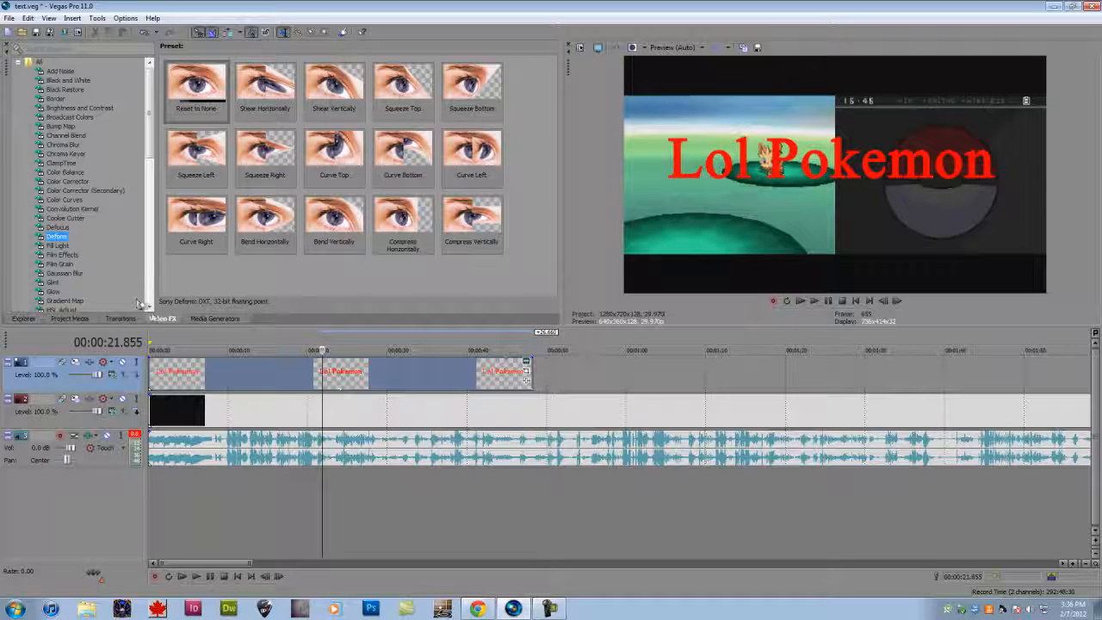
{"action": "left_click", "coordinate": [58, 226]}
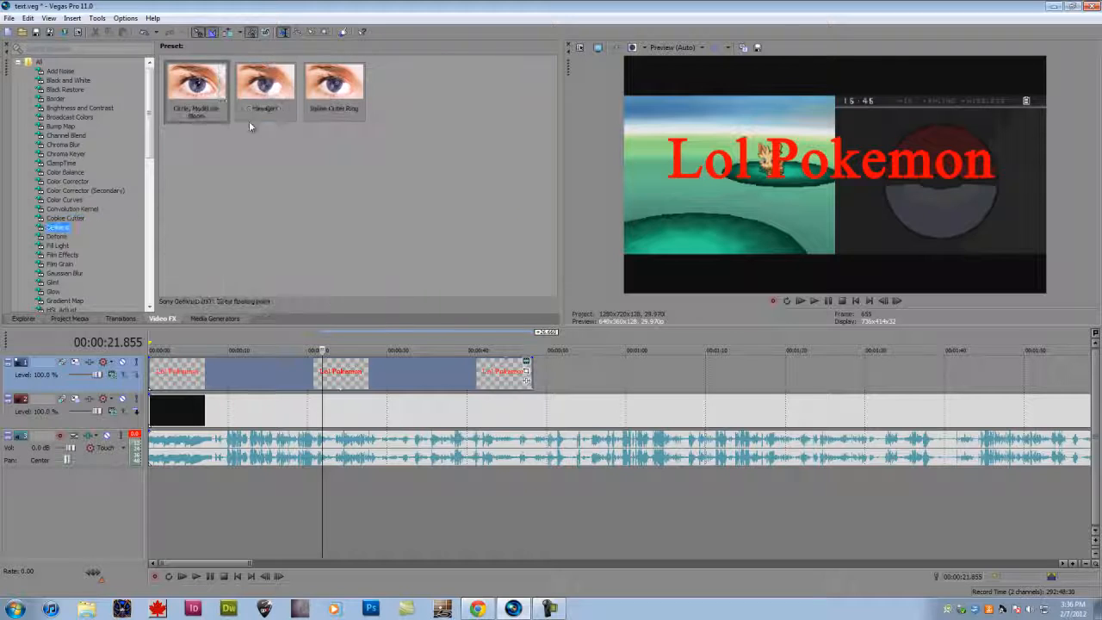
{"action": "left_click_drag", "start_coordinate": [264, 86], "coordinate": [336, 389]}
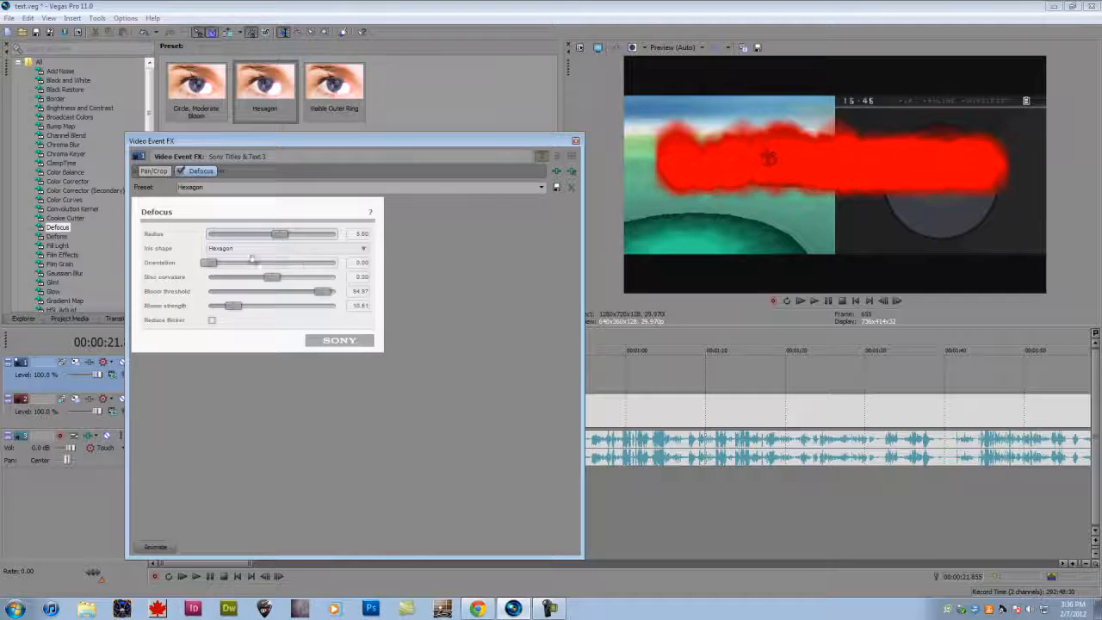
- Lower the Defocus radius to about 3.97, raise the disc curvature and orientation, and remove the effect from the text event
{"action": "mouse_move", "coordinate": [280, 234]}
{"action": "left_mouse_down"}
{"action": "mouse_move", "coordinate": [245, 237]}
{"action": "mouse_move", "coordinate": [317, 234]}
{"action": "mouse_move", "coordinate": [260, 235]}
{"action": "left_mouse_up"}
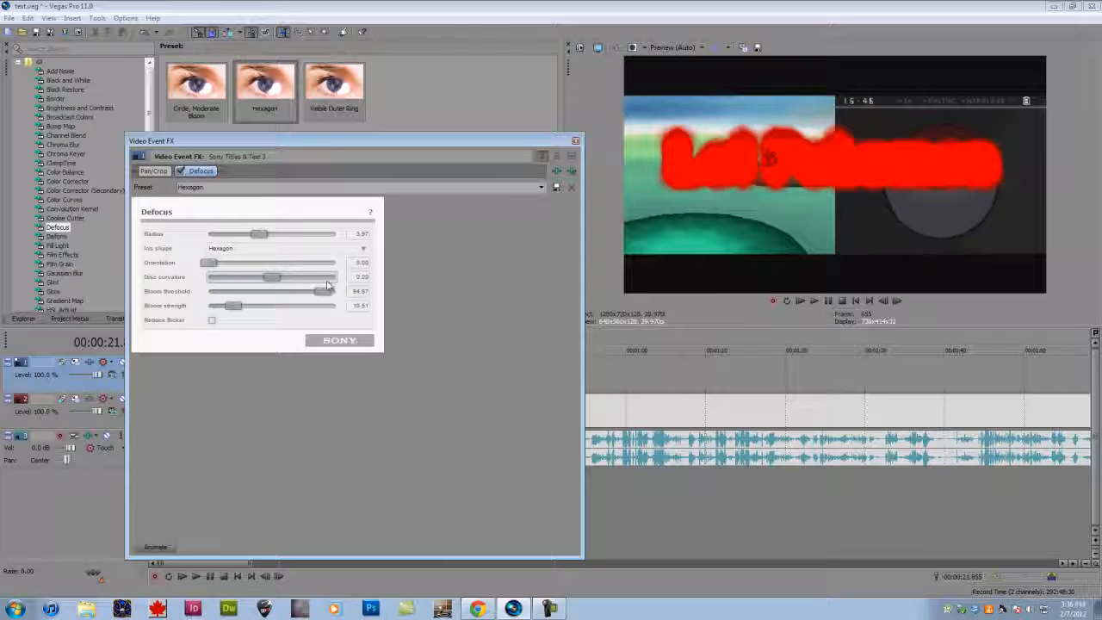
{"action": "left_click_drag", "start_coordinate": [327, 282], "coordinate": [282, 278]}
{"action": "left_click_drag", "start_coordinate": [209, 263], "coordinate": [331, 262]}
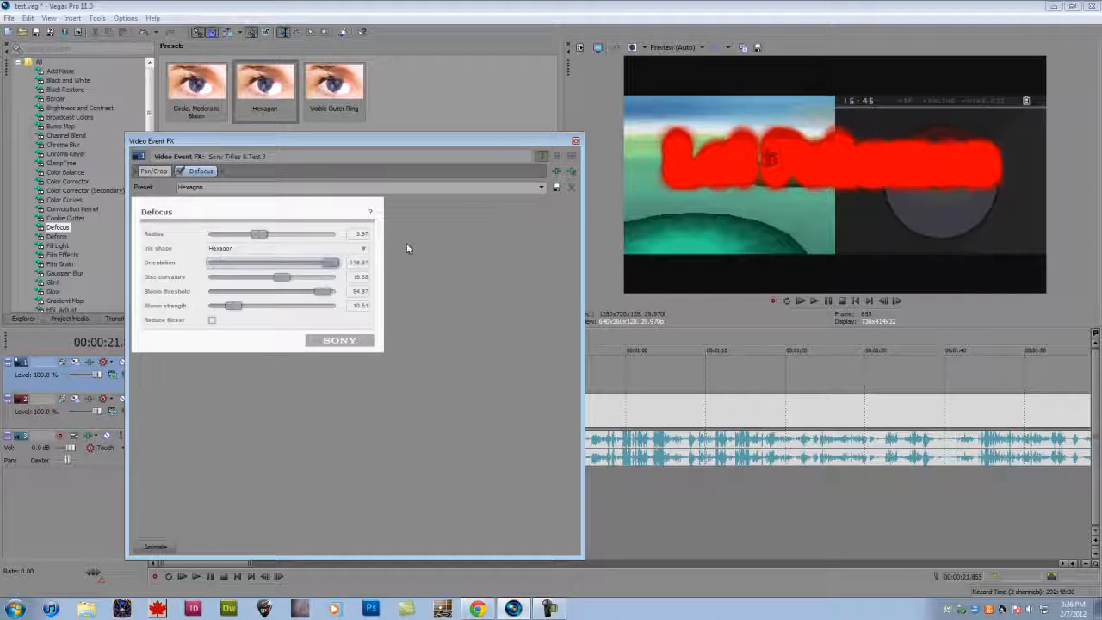
{"action": "left_click", "coordinate": [571, 171]}
{"action": "left_click", "coordinate": [576, 141]}
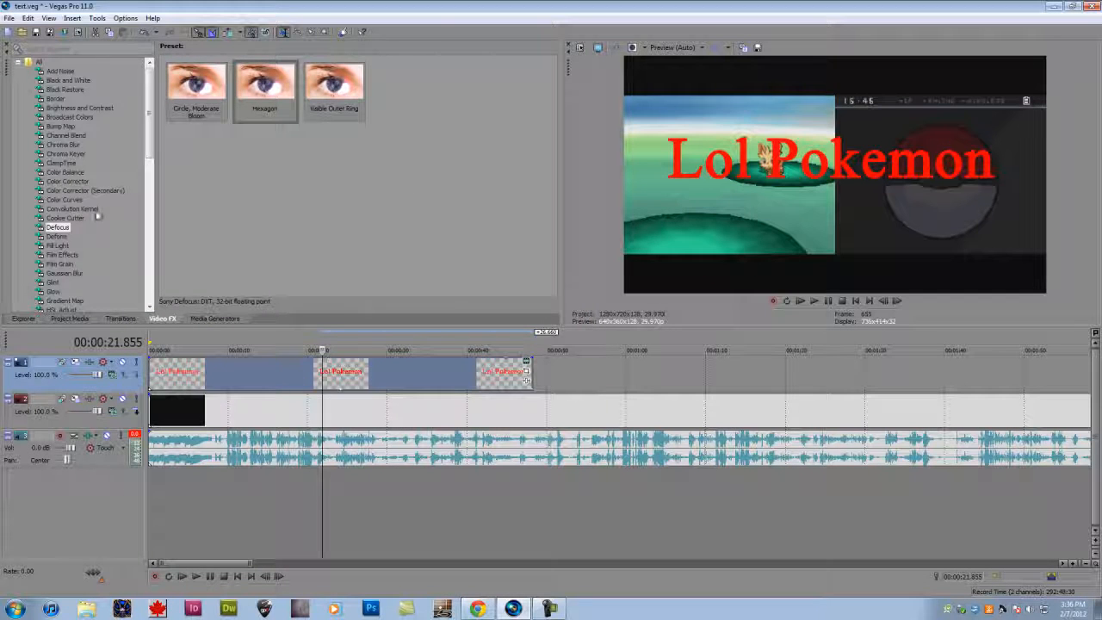
- Apply the Circa 1908 preset of Film Effects to the text event and close the effect settings
{"action": "left_click", "coordinate": [96, 211]}
{"action": "scroll", "coordinate": [97, 214], "scroll_direction": "down", "scroll_amount": 1}
{"action": "left_click", "coordinate": [75, 229]}
{"action": "left_click", "coordinate": [67, 237]}
{"action": "left_click", "coordinate": [63, 220]}
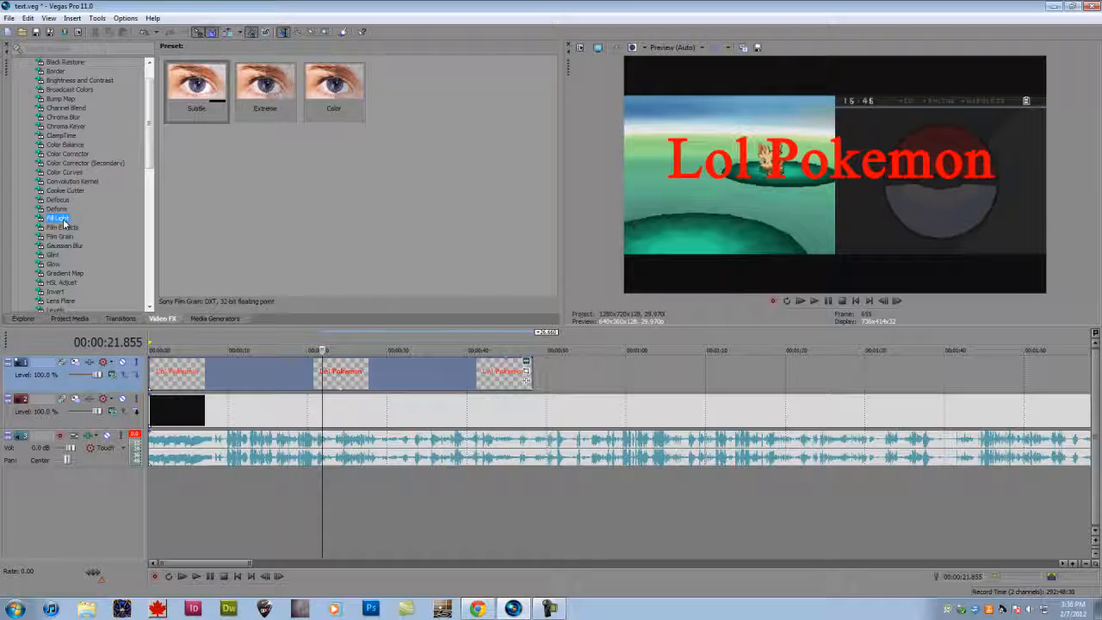
{"action": "left_click", "coordinate": [62, 227]}
{"action": "left_click_drag", "start_coordinate": [403, 86], "coordinate": [395, 371]}
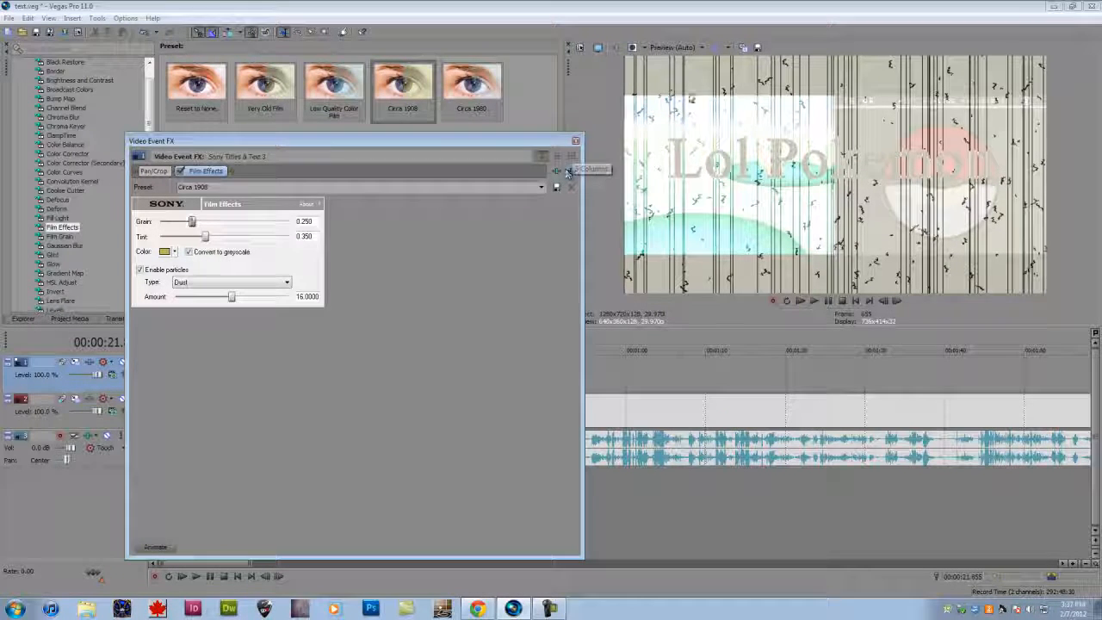
{"action": "left_click", "coordinate": [575, 140]}
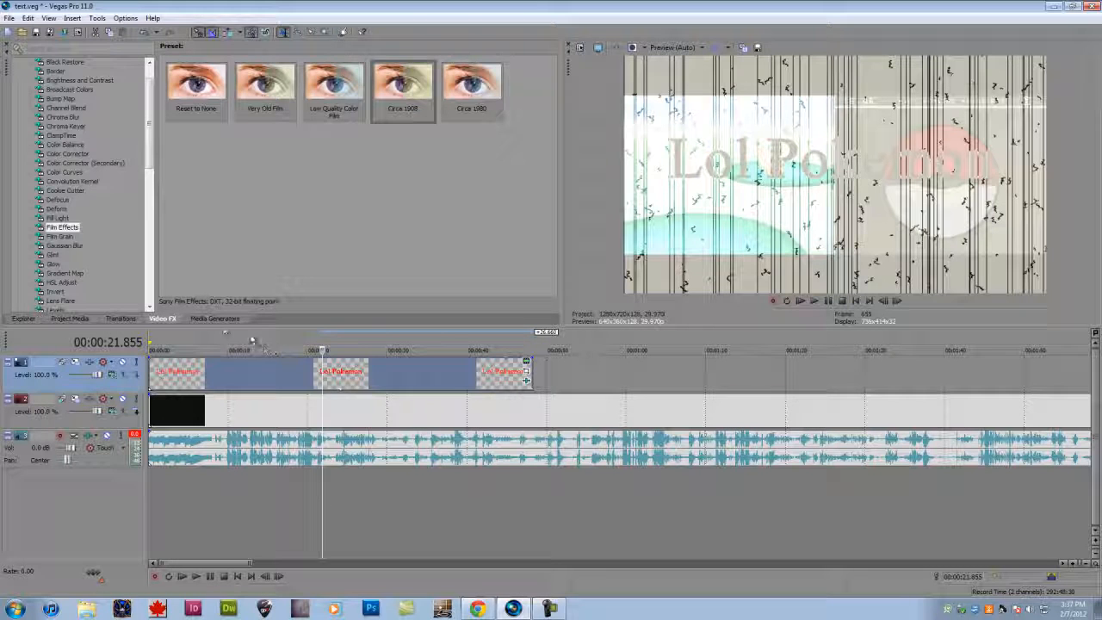
- Add a (Legacy) Text event with the Solid Background preset to the text track just before the one-minute mark
{"action": "left_click", "coordinate": [214, 319]}
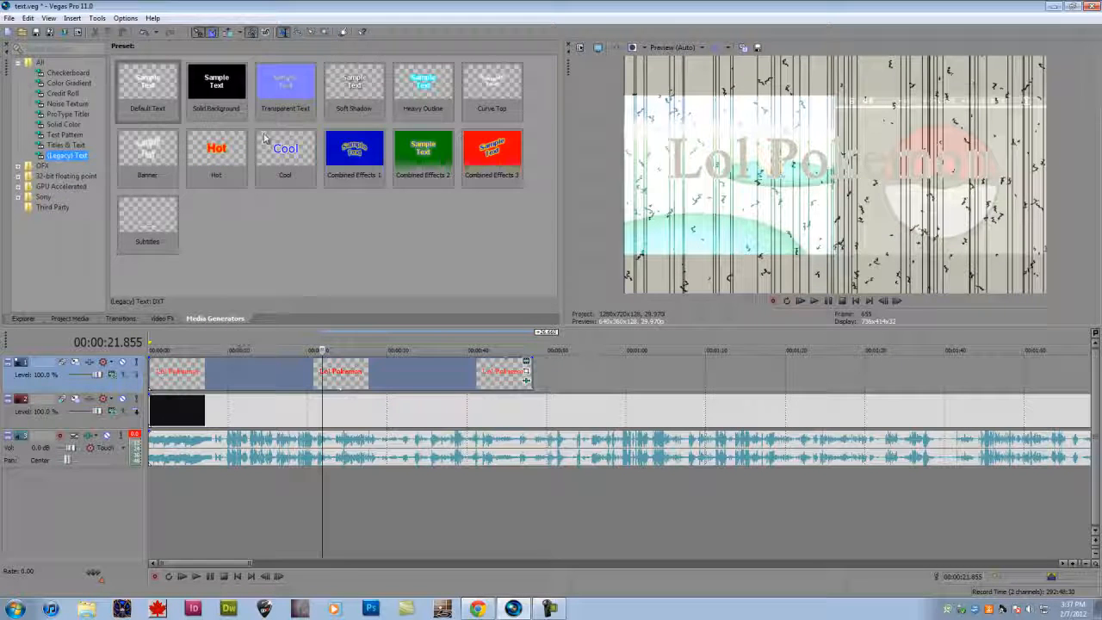
{"action": "left_click", "coordinate": [64, 145]}
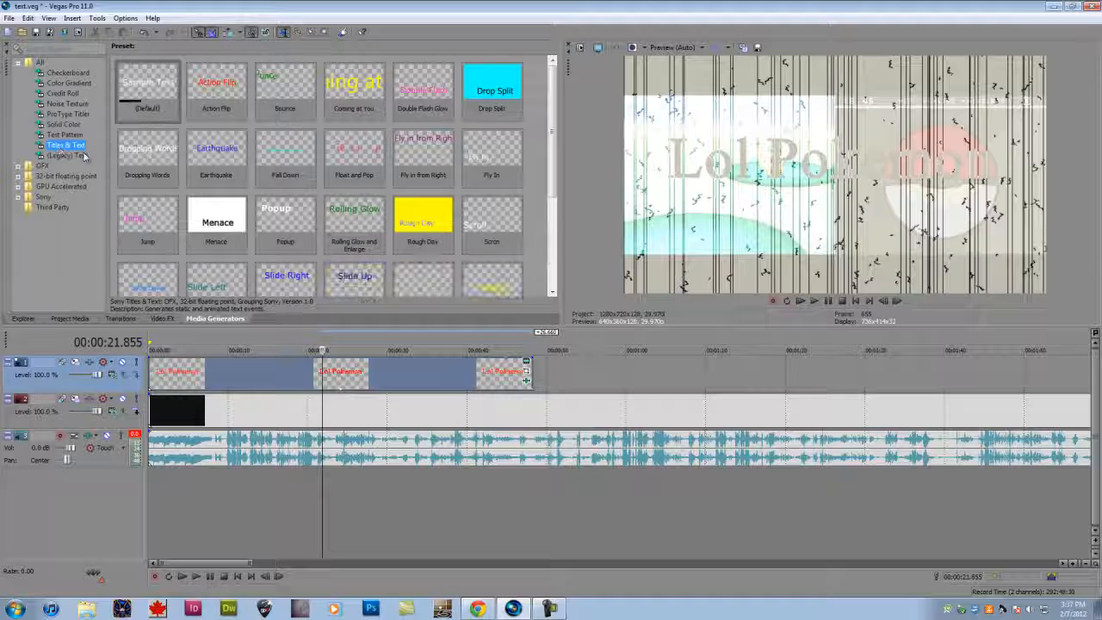
{"action": "left_click", "coordinate": [67, 156]}
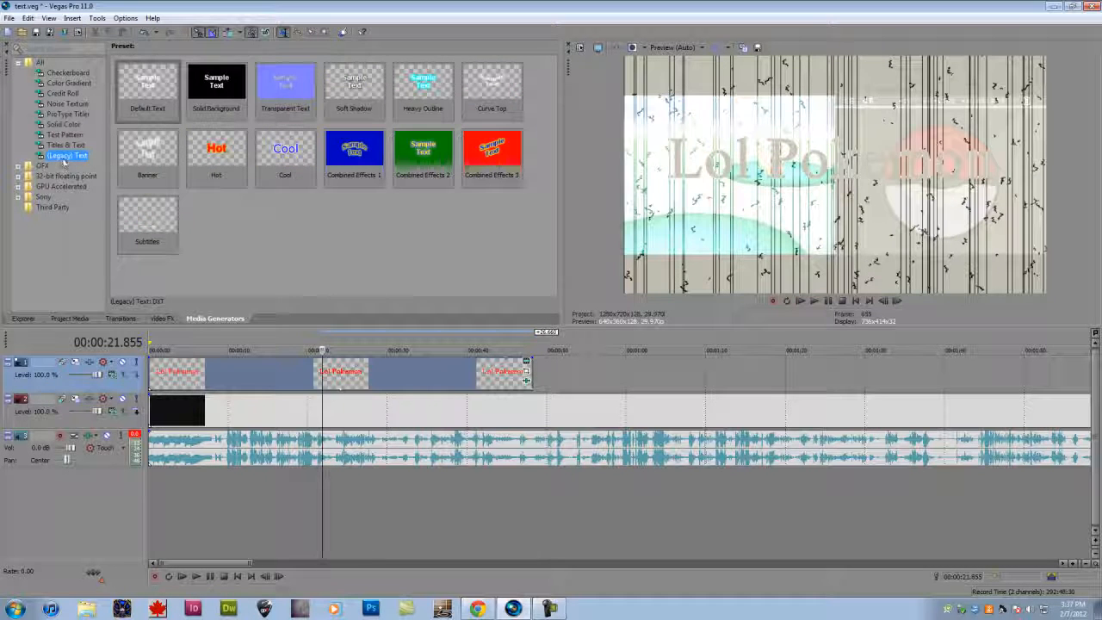
{"action": "left_click_drag", "start_coordinate": [216, 83], "coordinate": [773, 383]}
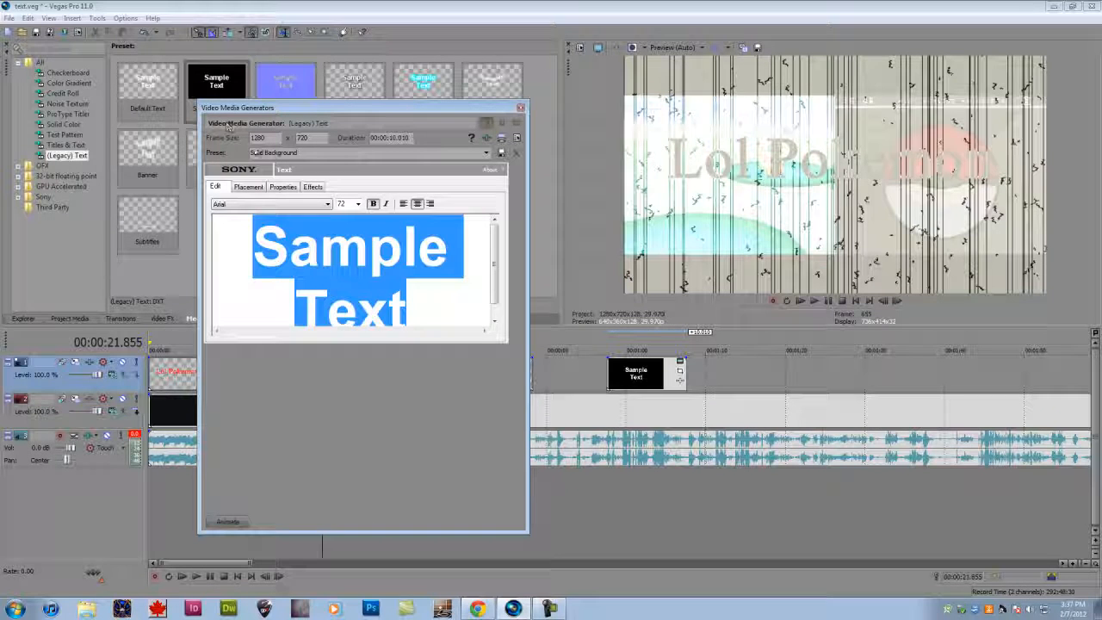
- Look through the placement and effects settings of the legacy text generator
{"action": "left_click", "coordinate": [249, 187]}
{"action": "left_click", "coordinate": [313, 187]}
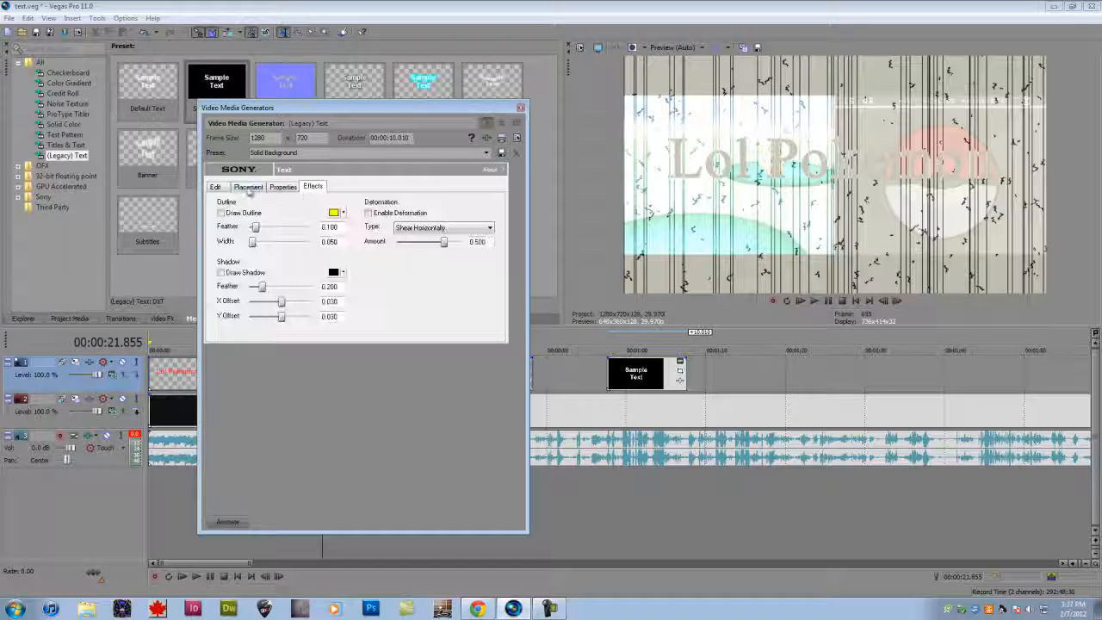
{"action": "left_click", "coordinate": [225, 175]}
- Switch to Chrome and look through the top fonts list on dafont.com
{"action": "left_click", "coordinate": [91, 6]}
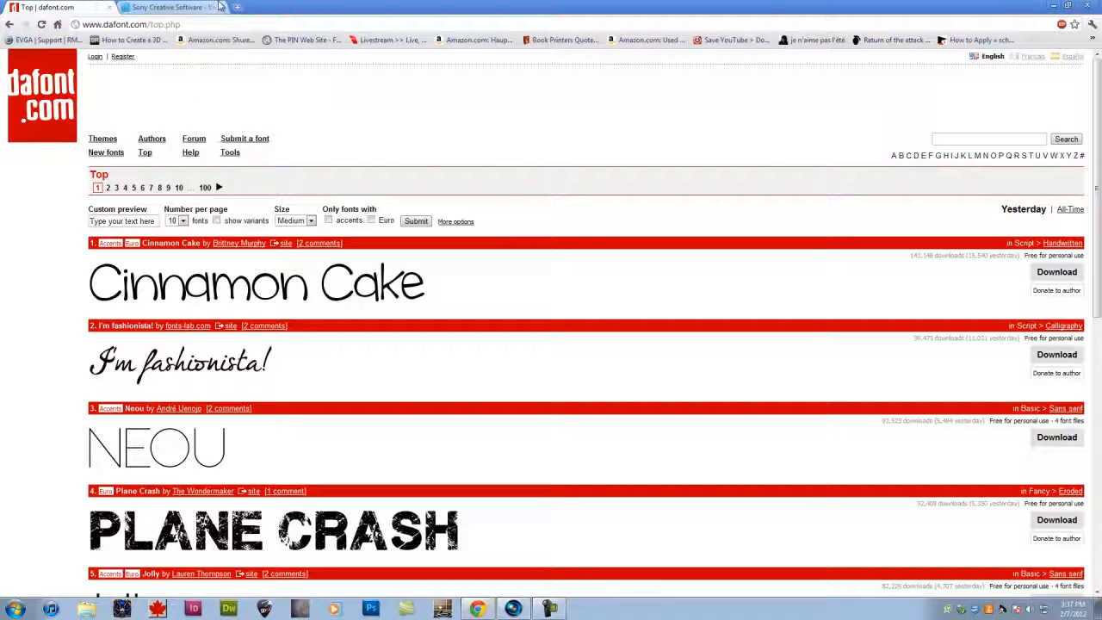
{"action": "left_click", "coordinate": [484, 607]}
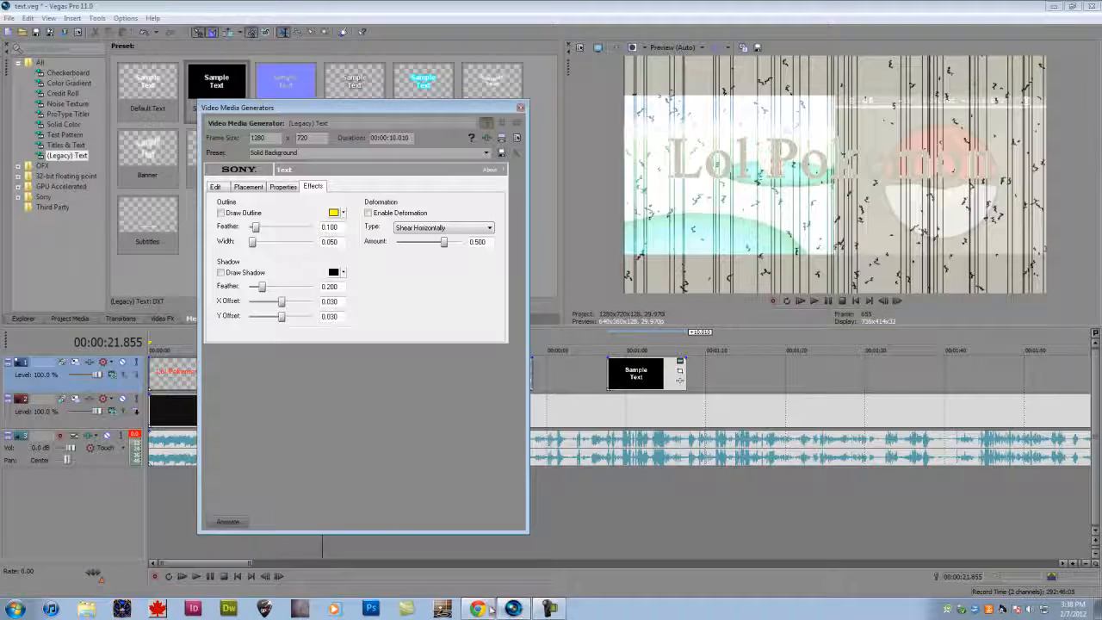
{"action": "left_click", "coordinate": [484, 608]}
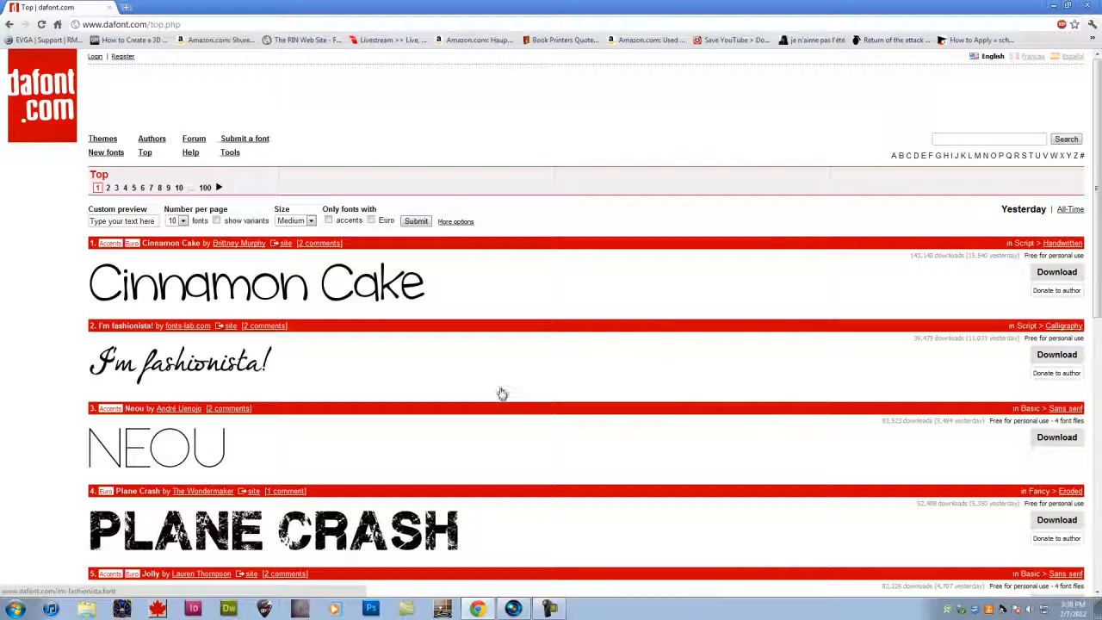
{"action": "scroll", "coordinate": [563, 163], "scroll_direction": "down", "scroll_amount": 1}
{"action": "scroll", "coordinate": [557, 188], "scroll_direction": "up", "scroll_amount": 1}
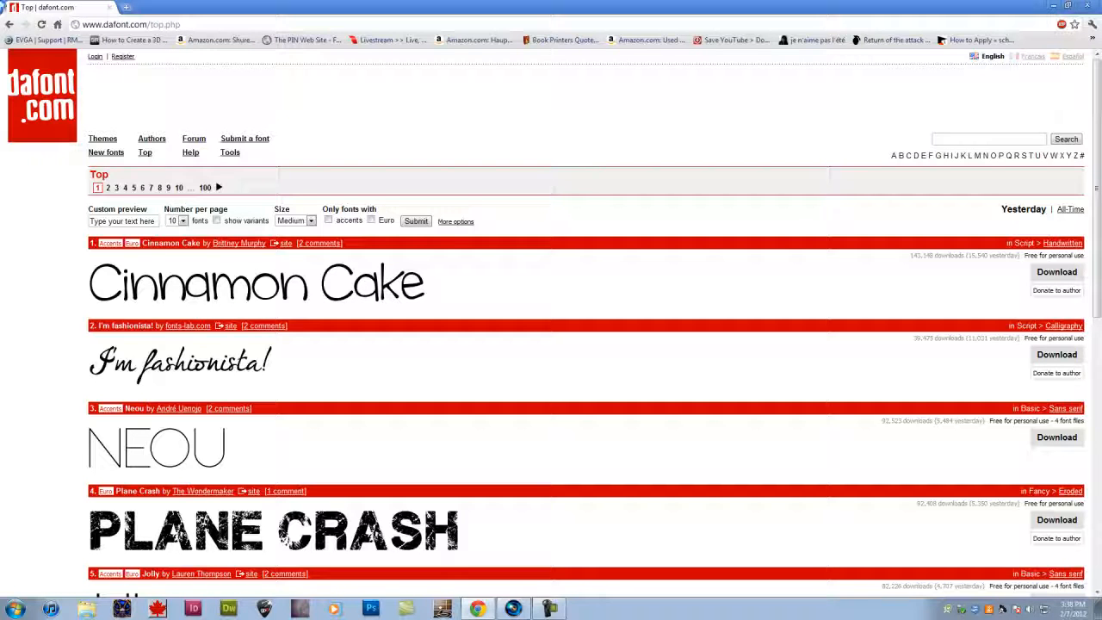
- Check the Waltograph page and the top fonts list on dafont.com, and return to Vegas Pro to close the legacy text settings
{"action": "left_click", "coordinate": [8, 24]}
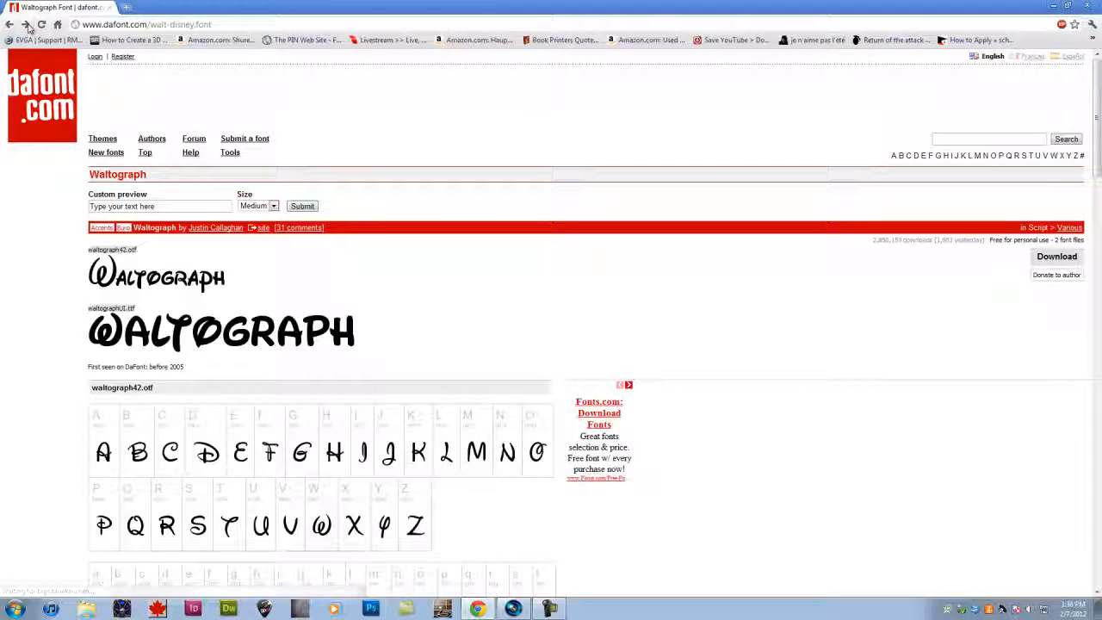
{"action": "left_click", "coordinate": [145, 152]}
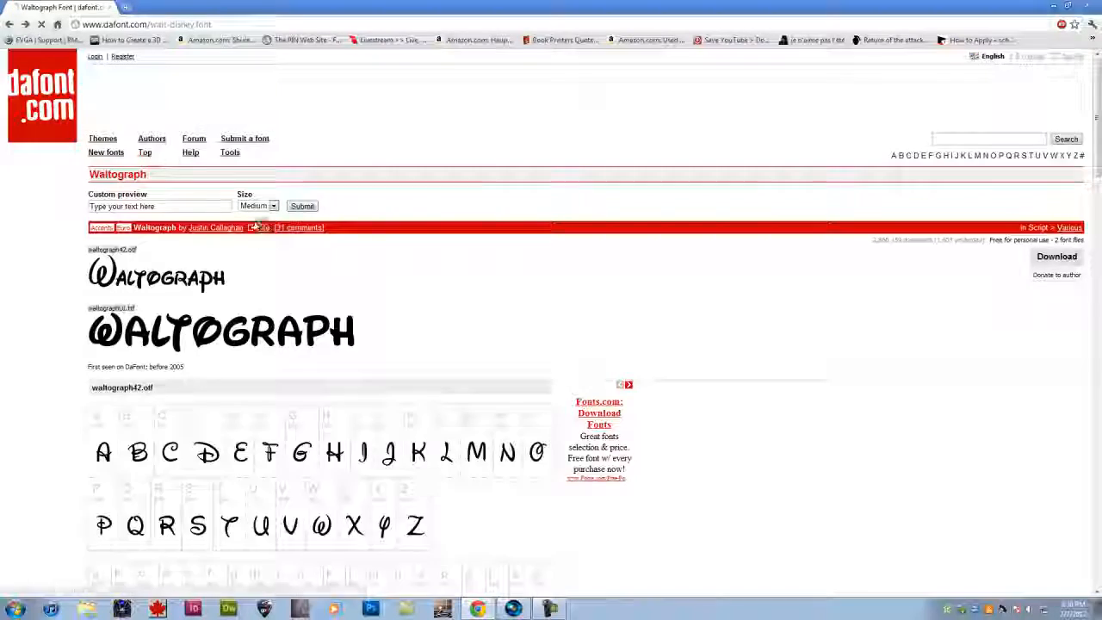
{"action": "scroll", "coordinate": [275, 327], "scroll_direction": "down", "scroll_amount": 1}
{"action": "scroll", "coordinate": [272, 328], "scroll_direction": "down", "scroll_amount": 3}
{"action": "scroll", "coordinate": [266, 327], "scroll_direction": "up", "scroll_amount": 4}
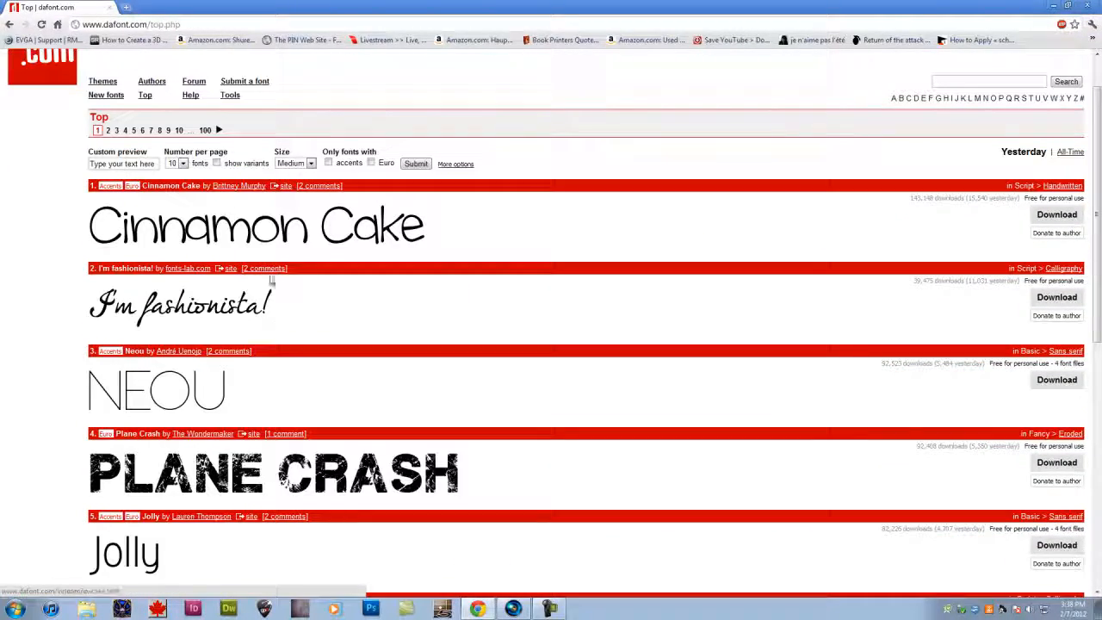
{"action": "left_click", "coordinate": [517, 609]}
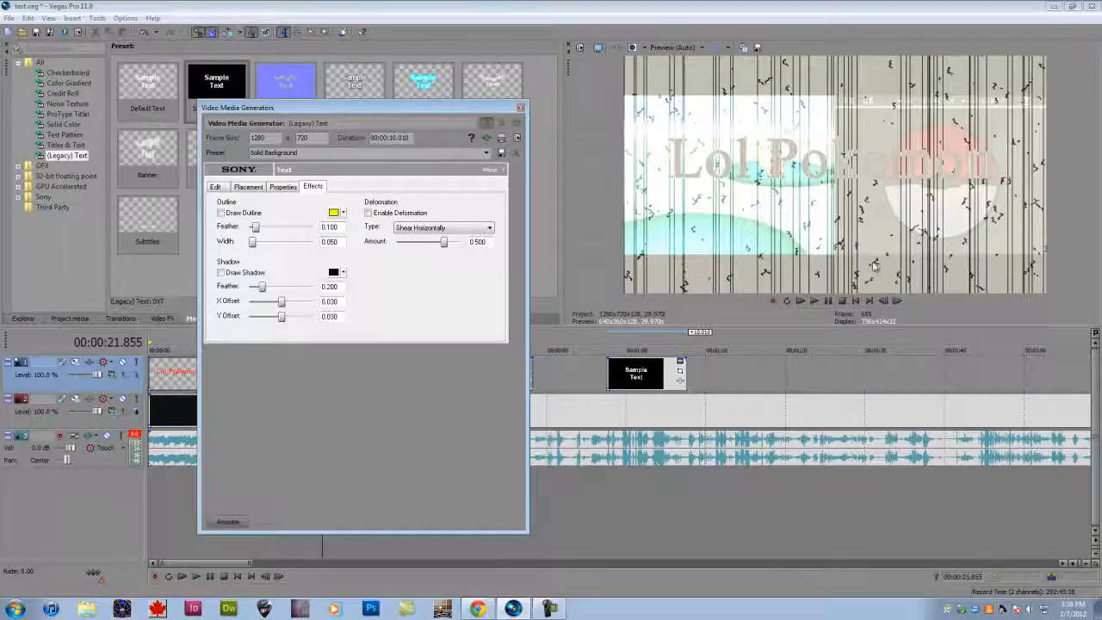
{"action": "left_click", "coordinate": [520, 109]}
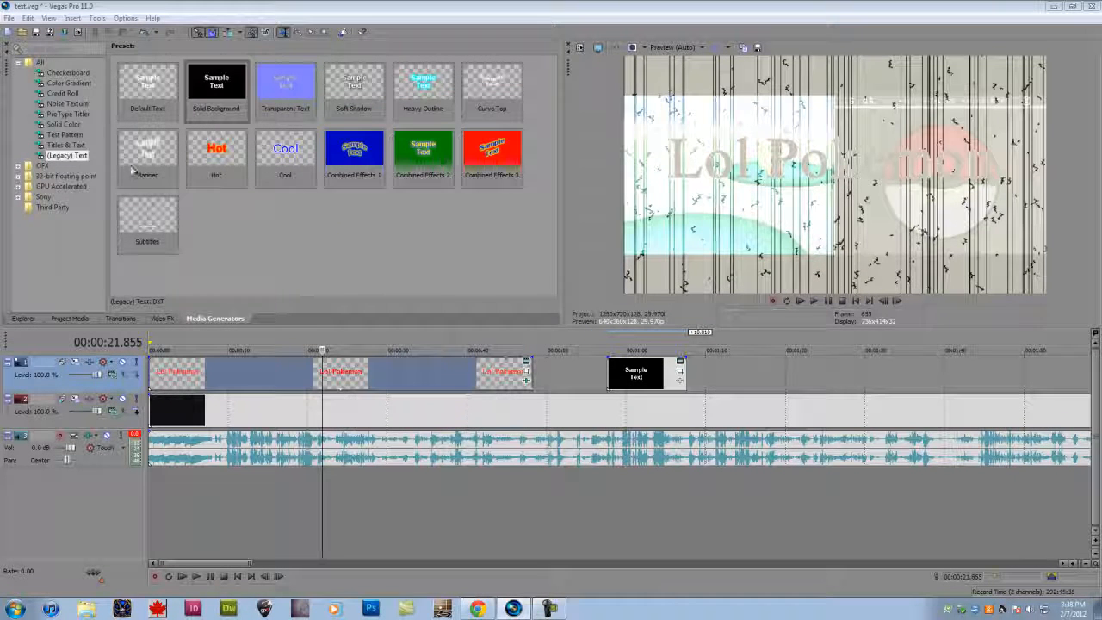